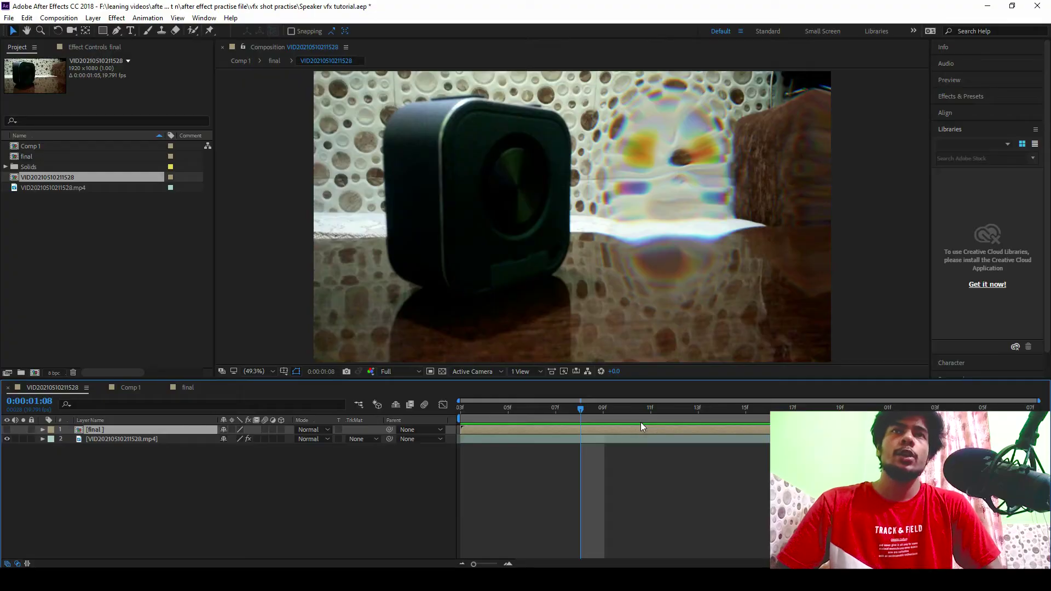
Play back the Speaker vfx tutorial composition to show the final rippling distortion.
{"action": "key", "text": "space"}
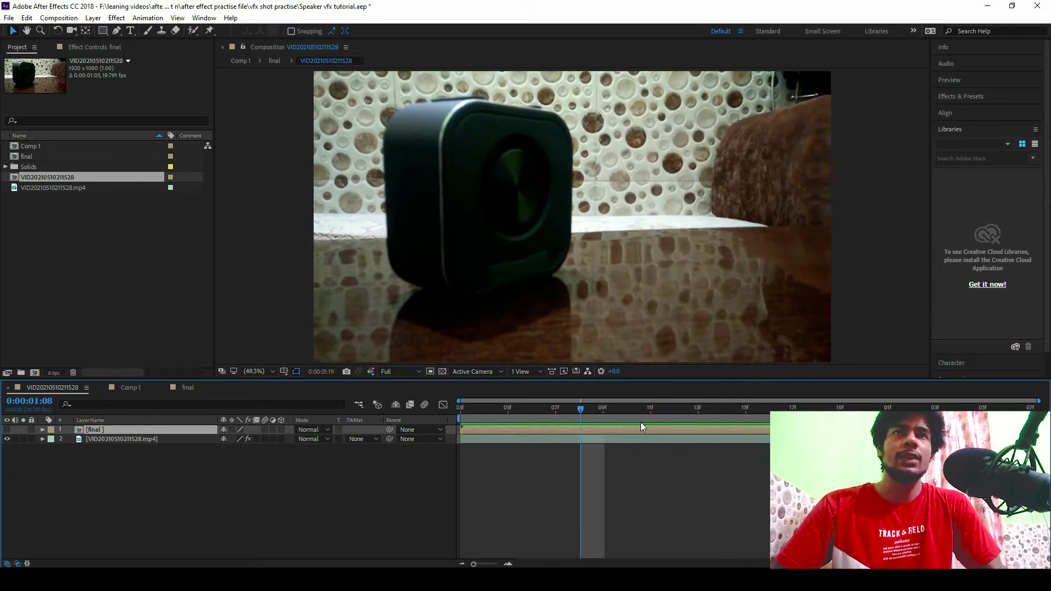
Stop playback and start a new 1000×1000 px, 24.009 fps composition.
{"action": "key", "text": "space"}
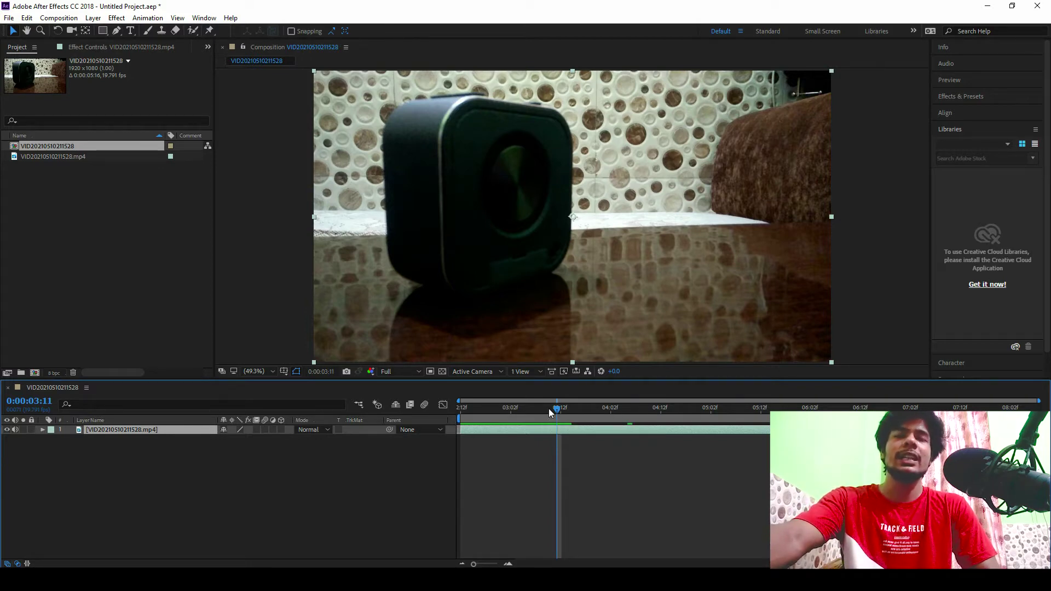
{"action": "key", "text": "ctrl+n"}
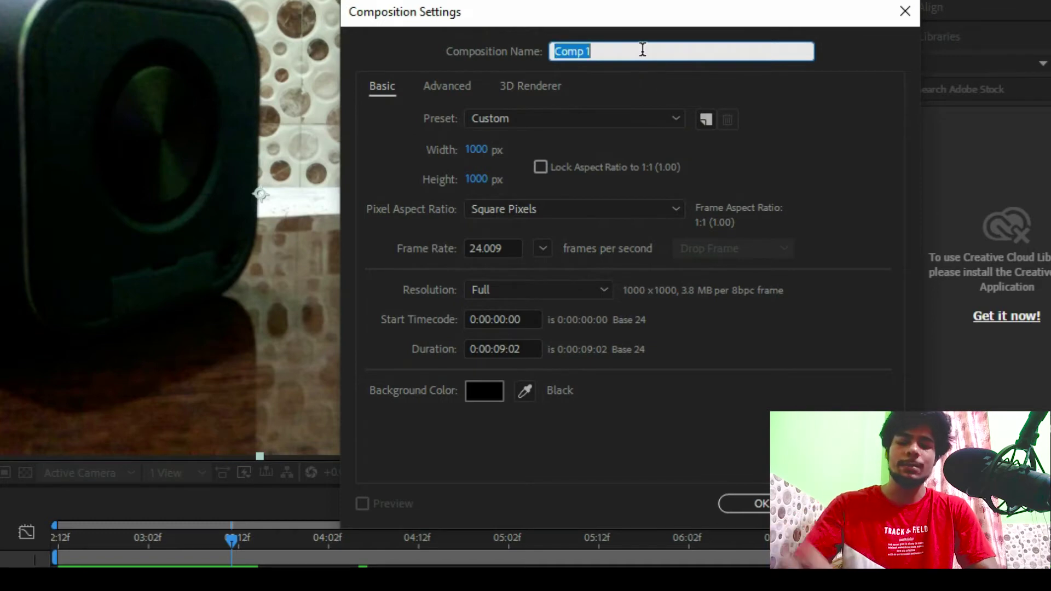
Name the composition 'Fractal noise' and add a black solid layer to it.
{"action": "type", "text": "Fracta"}
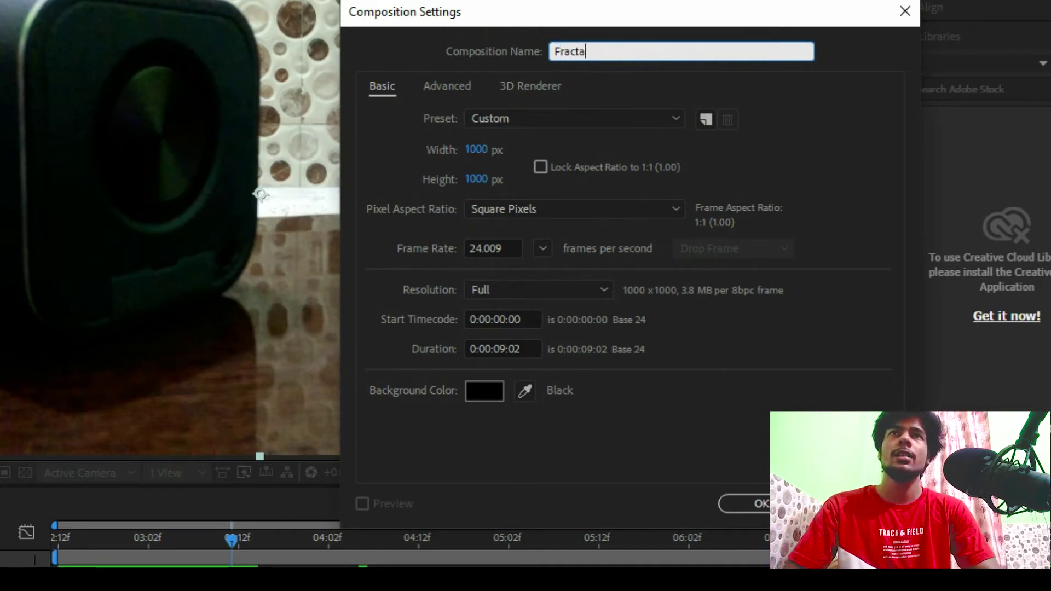
{"action": "type", "text": "l noise"}
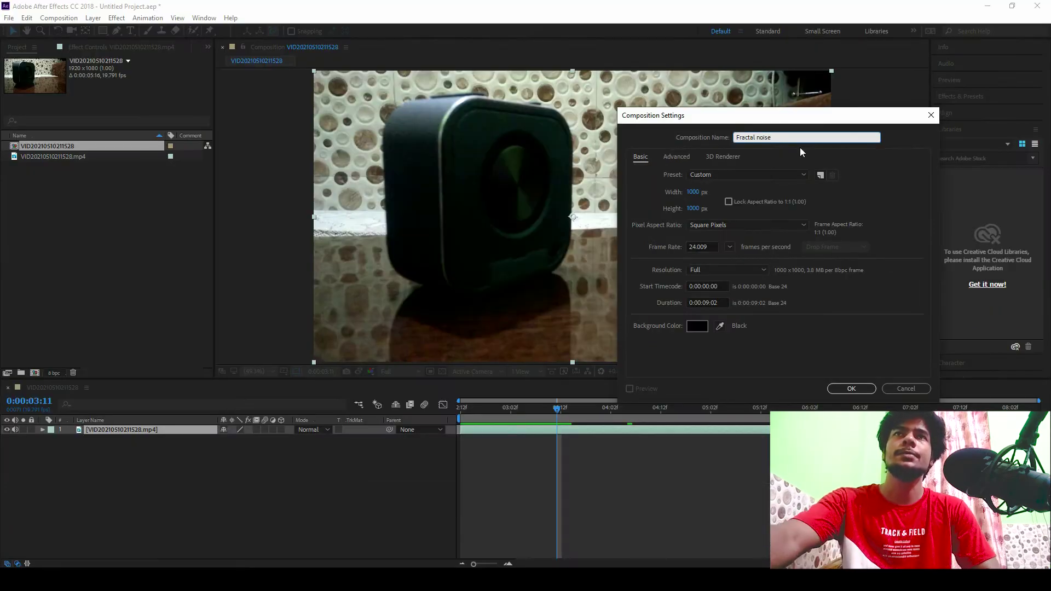
{"action": "key", "text": "Return"}
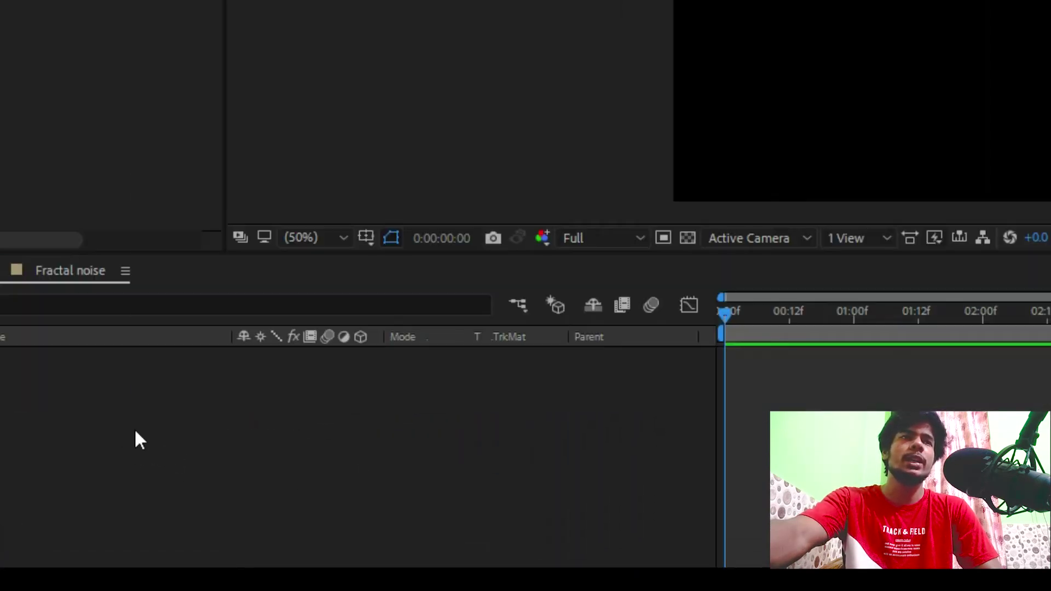
{"action": "right_click", "coordinate": [170, 466]}
{"action": "mouse_move", "coordinate": [259, 180]}
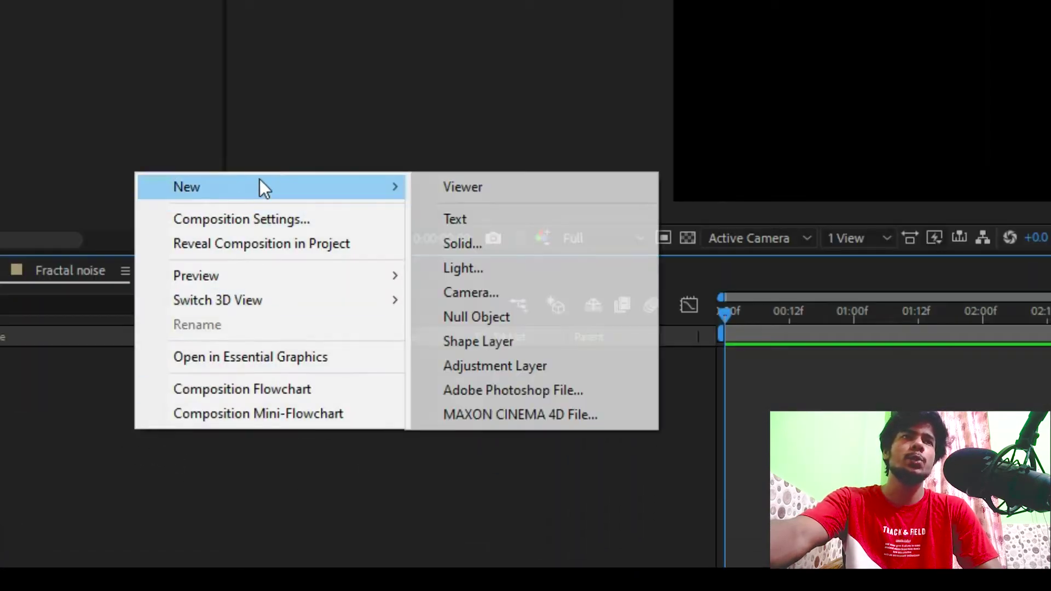
{"action": "left_click", "coordinate": [459, 242]}
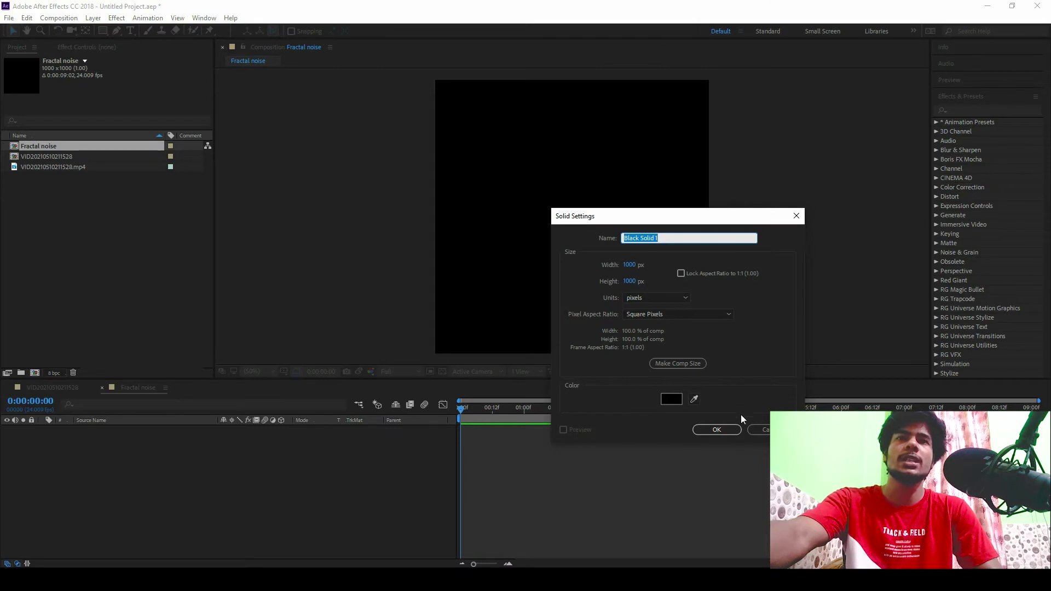
{"action": "left_click", "coordinate": [718, 429]}
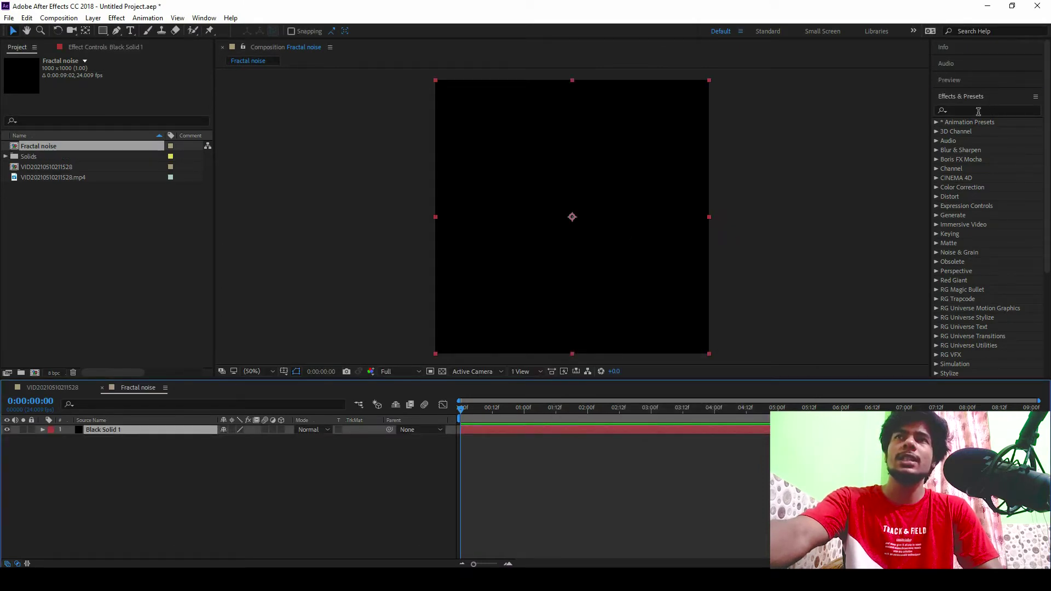
Apply the Fractal Noise effect to Black Solid 1.
{"action": "left_click", "coordinate": [979, 111]}
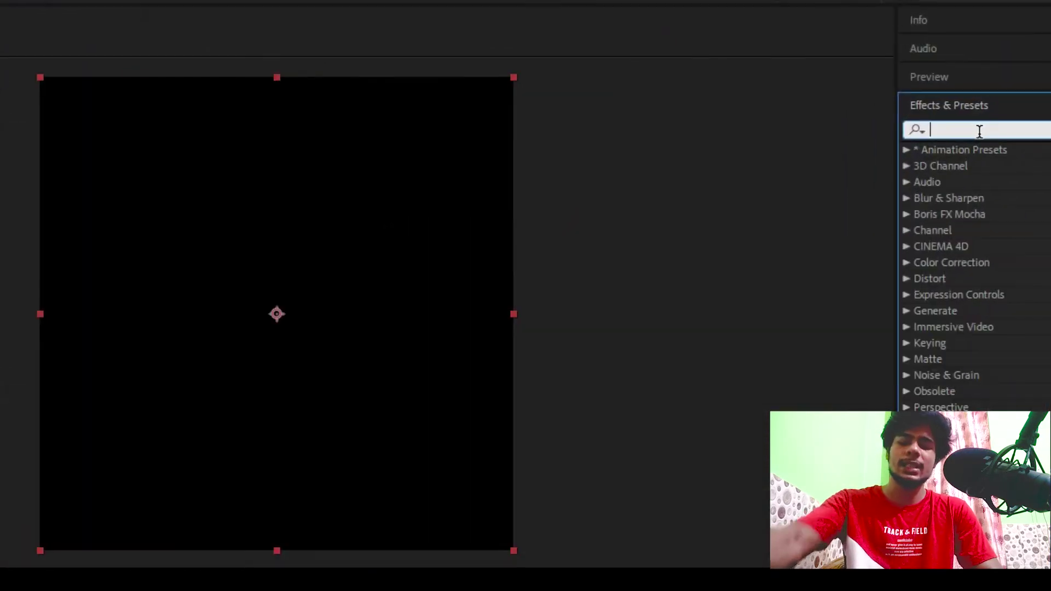
{"action": "type", "text": "f"}
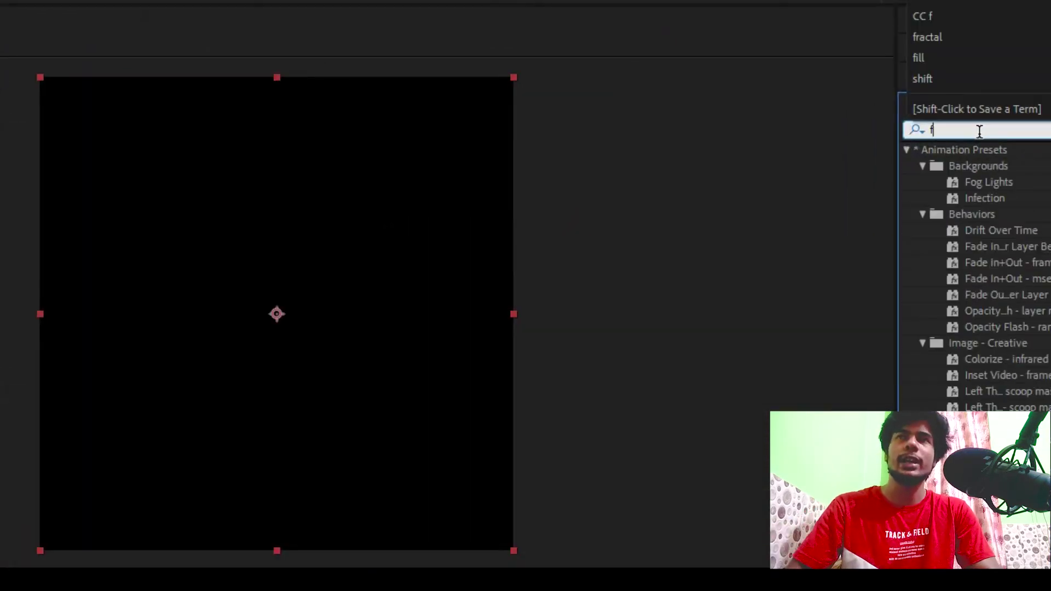
{"action": "type", "text": "rac"}
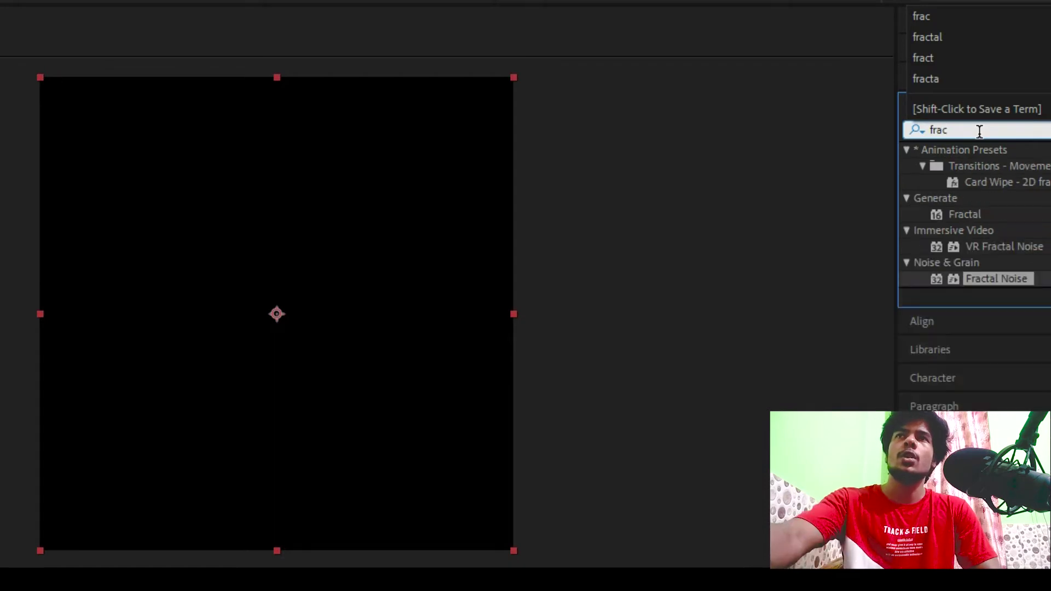
{"action": "left_click_drag", "start_coordinate": [994, 279], "coordinate": [296, 332]}
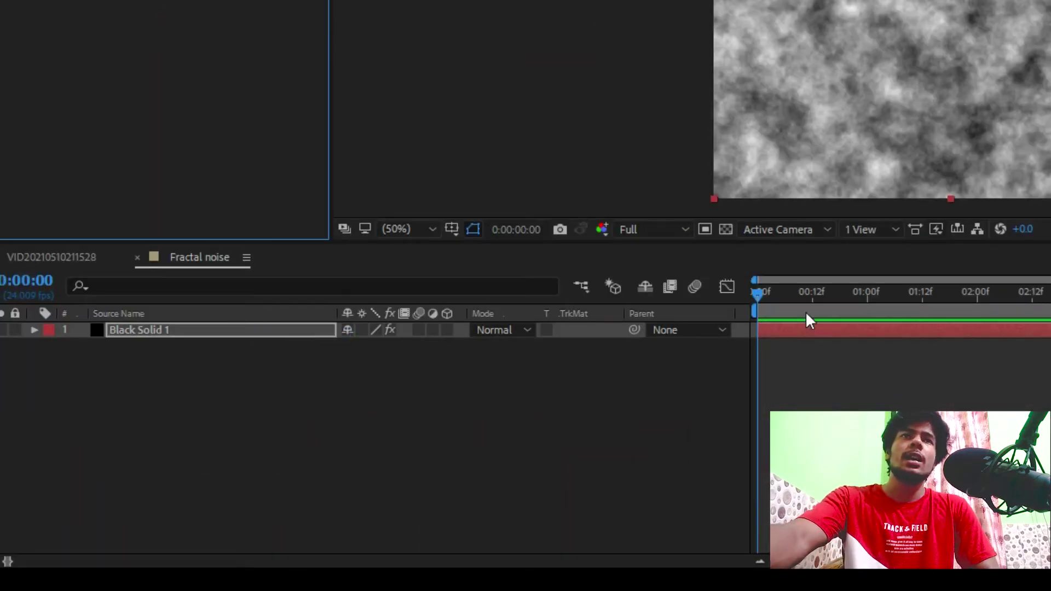
At 0:00:01:10, add an elliptical mask to the noise solid and scale it down.
{"action": "left_click_drag", "start_coordinate": [854, 299], "coordinate": [918, 298]}
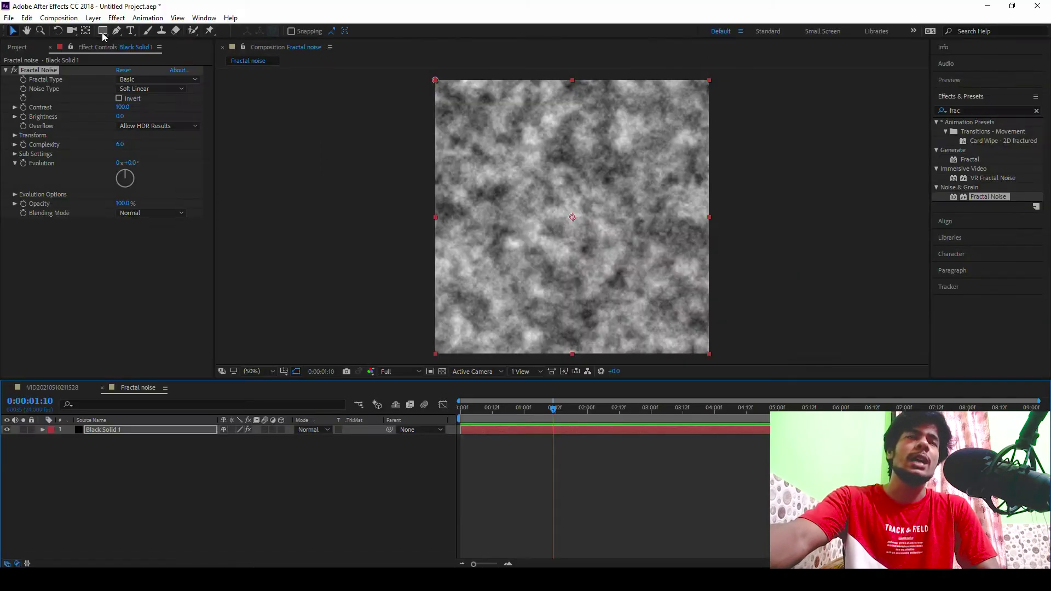
{"action": "mouse_move", "coordinate": [103, 31]}
{"action": "left_mouse_down"}
{"action": "mouse_move", "coordinate": [154, 56]}
{"action": "mouse_move", "coordinate": [193, 53]}
{"action": "left_mouse_up"}
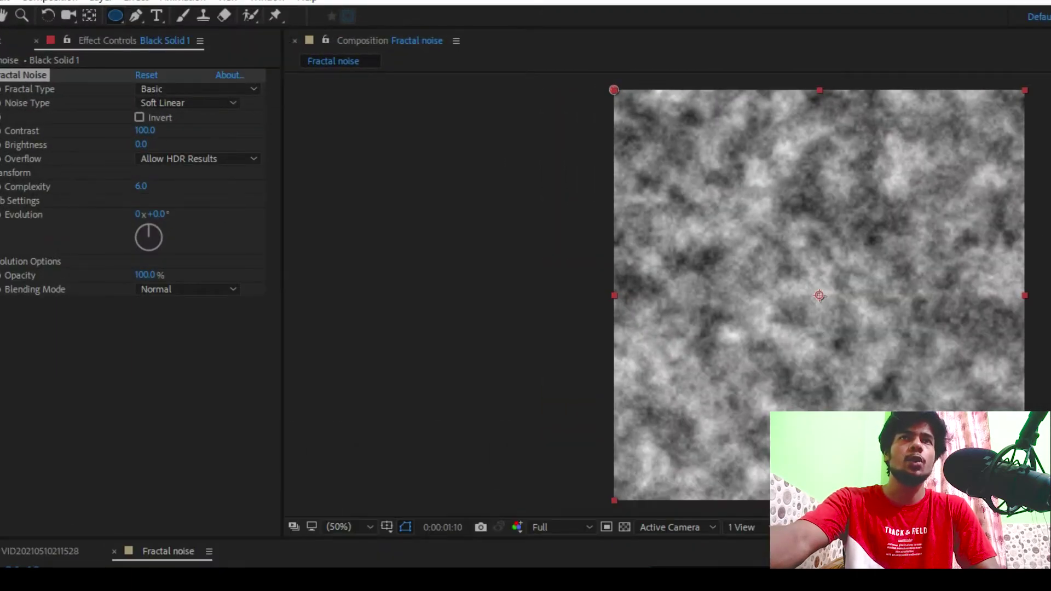
{"action": "double_click", "coordinate": [116, 18]}
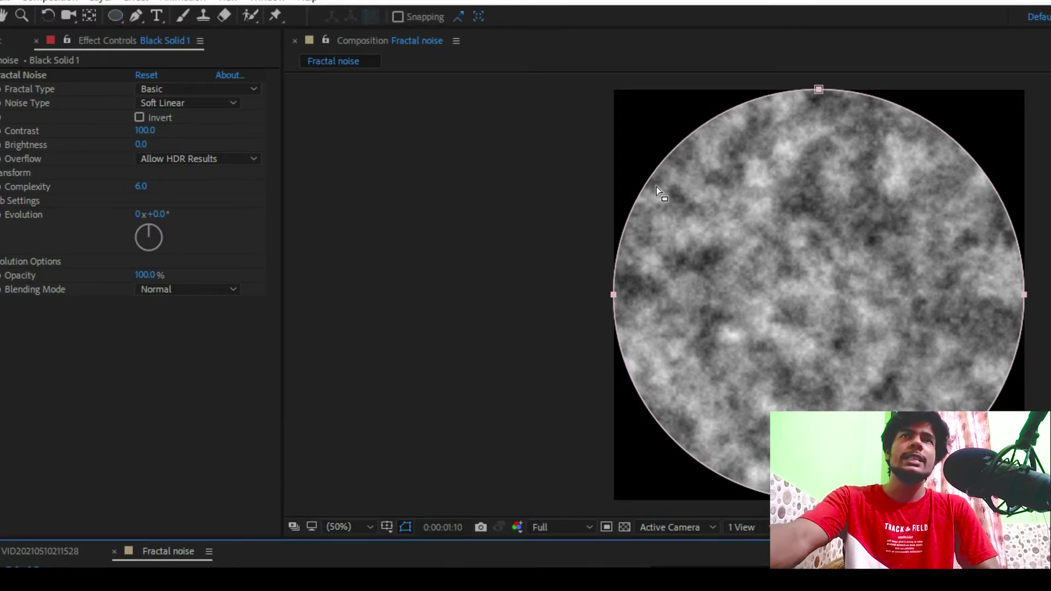
{"action": "left_click", "coordinate": [818, 91]}
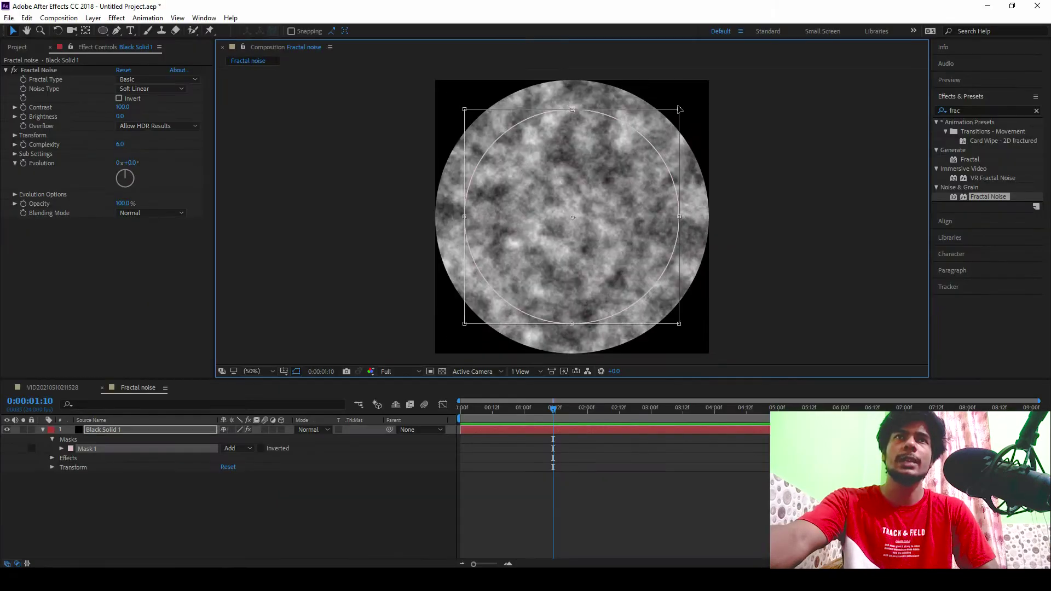
{"action": "left_click_drag", "start_coordinate": [709, 80], "coordinate": [679, 110]}
{"action": "left_click", "coordinate": [164, 473]}
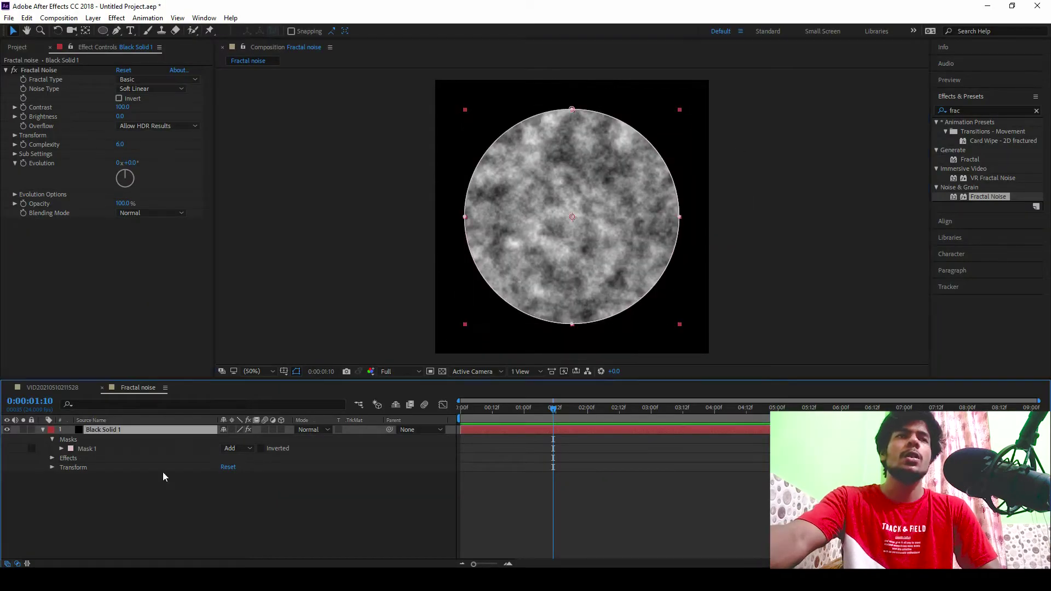
Feather the circular mask's edge to about 143 pixels.
{"action": "left_click", "coordinate": [62, 449]}
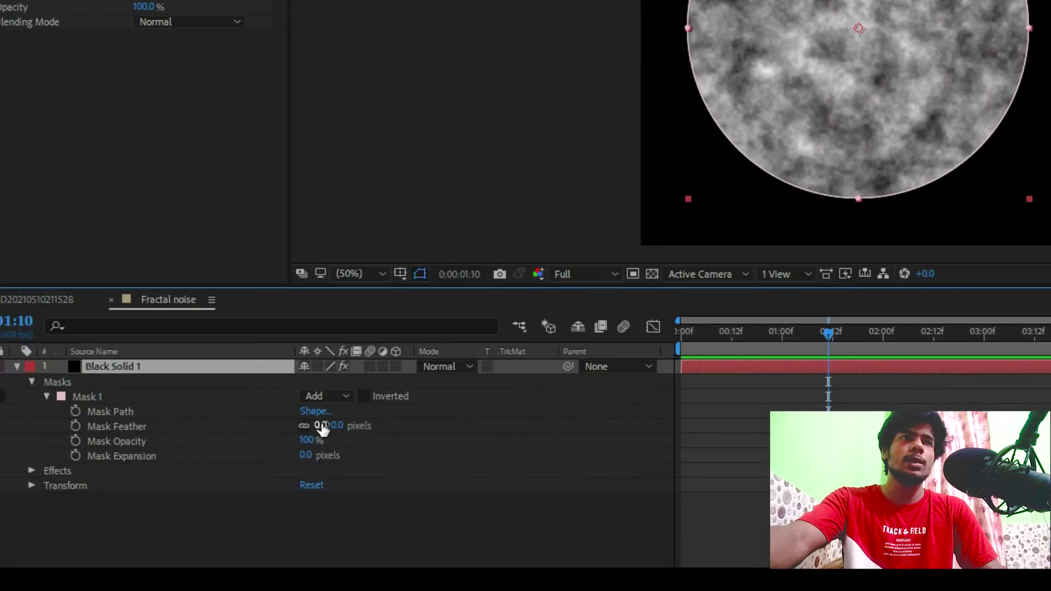
{"action": "left_click_drag", "start_coordinate": [323, 429], "coordinate": [398, 378]}
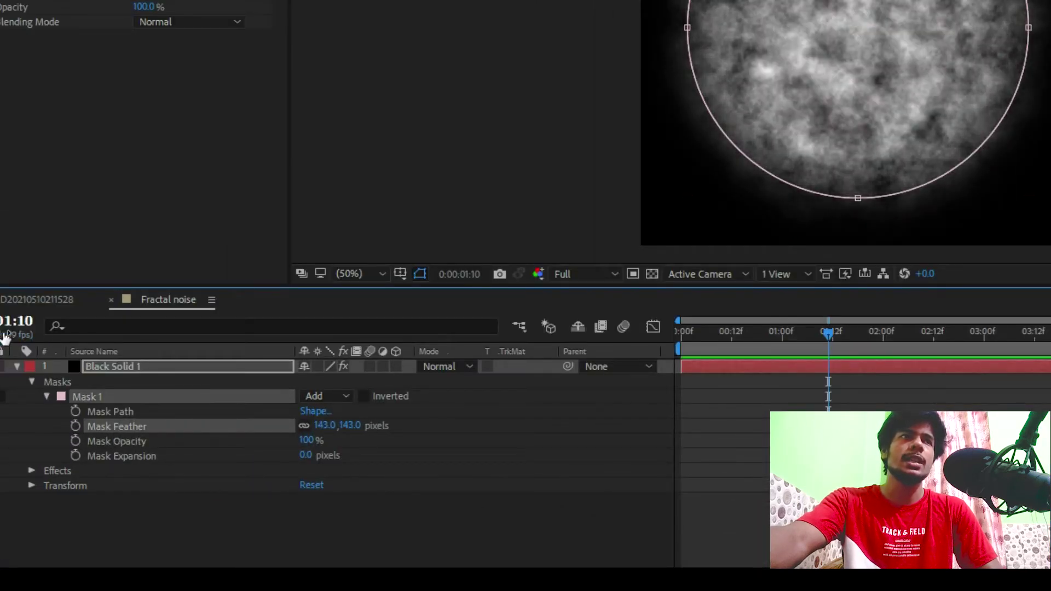
{"action": "left_click", "coordinate": [19, 367]}
{"action": "left_click", "coordinate": [329, 477]}
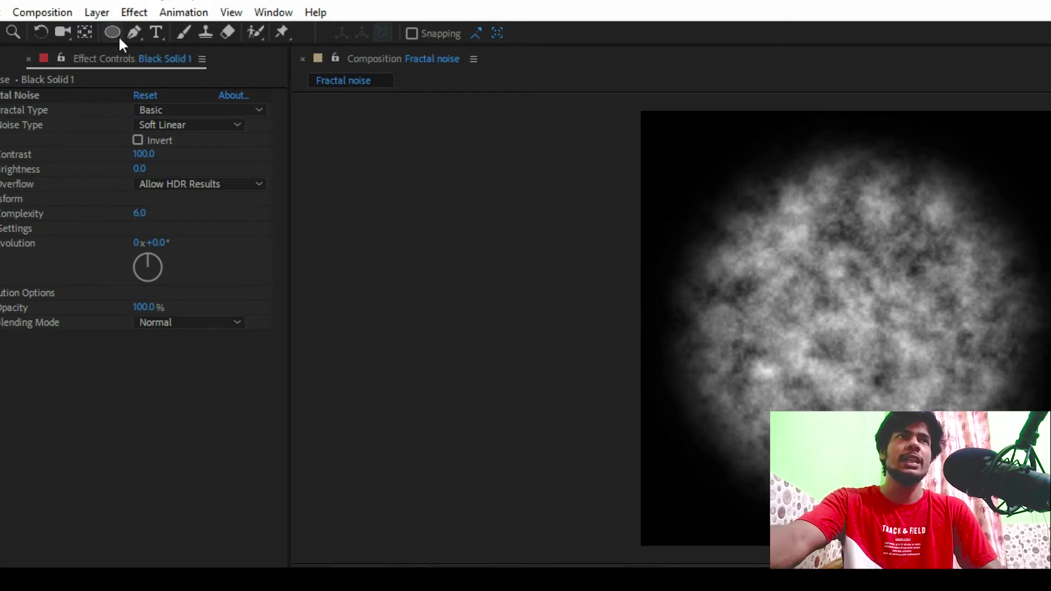
Add a white ellipse shape layer below Black Solid 1 and rename it Circle.
{"action": "left_click", "coordinate": [120, 40]}
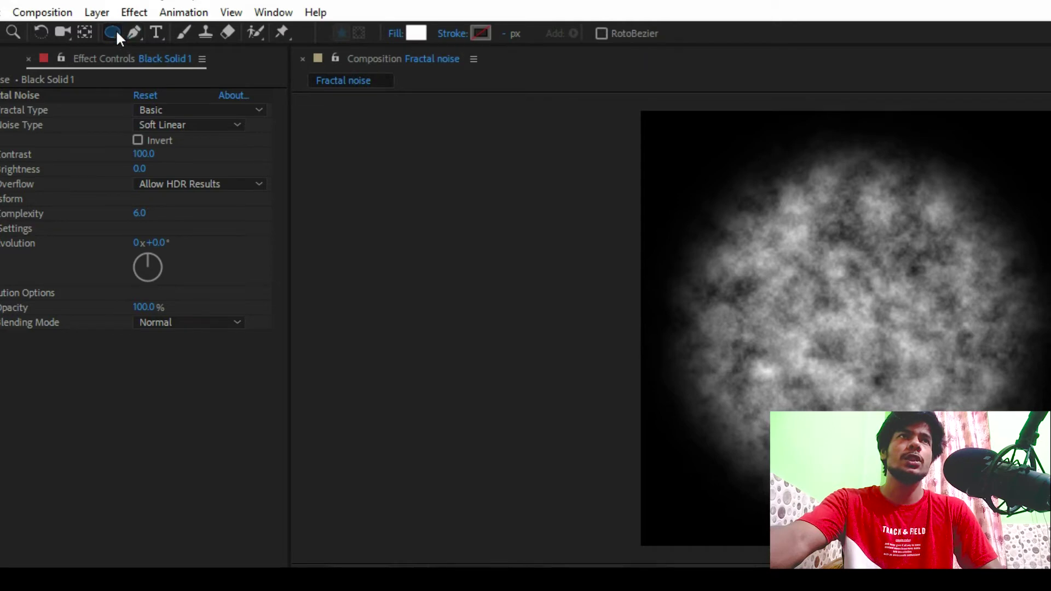
{"action": "double_click", "coordinate": [116, 29]}
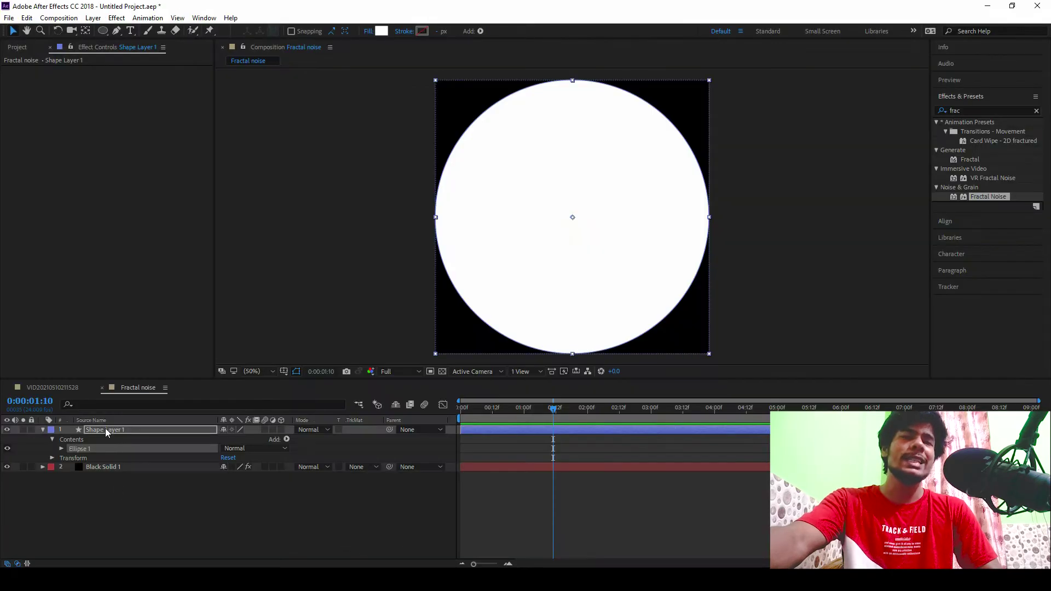
{"action": "left_click_drag", "start_coordinate": [107, 430], "coordinate": [120, 471]}
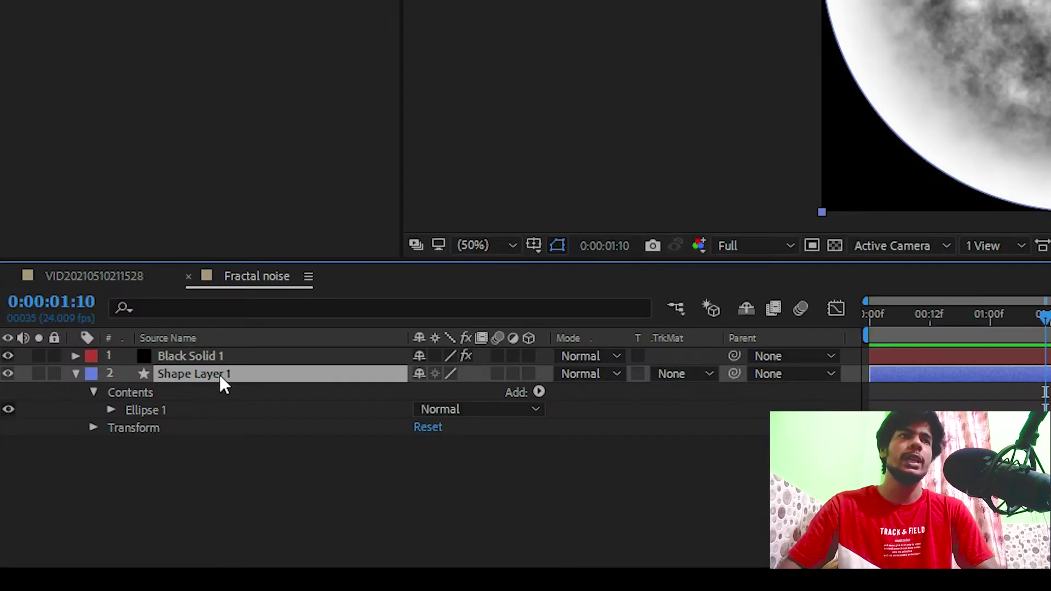
{"action": "key", "text": "Return"}
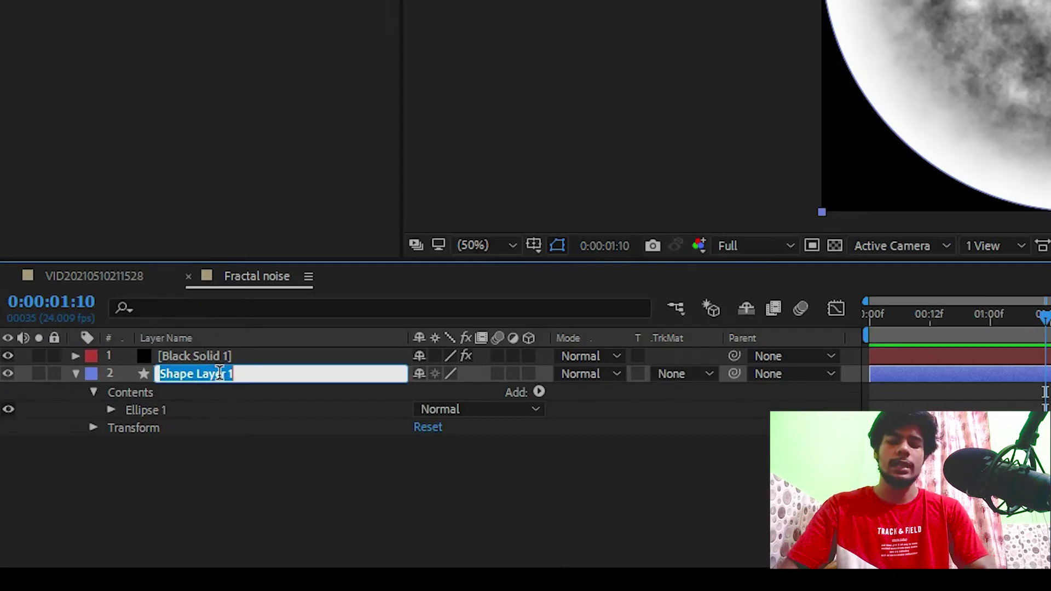
{"action": "type", "text": "Cri"}
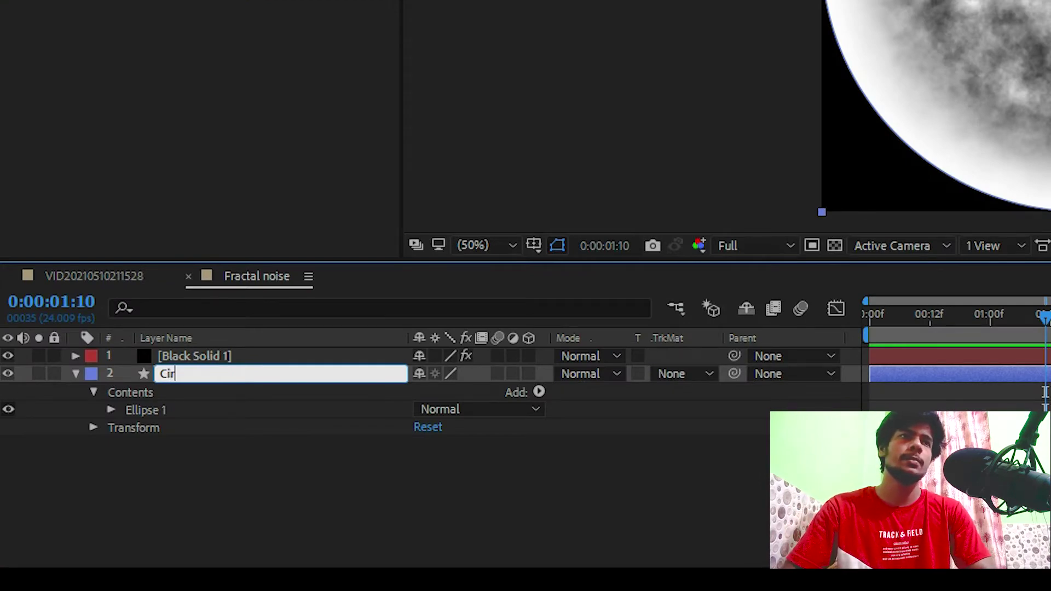
{"action": "key", "text": "Return"}
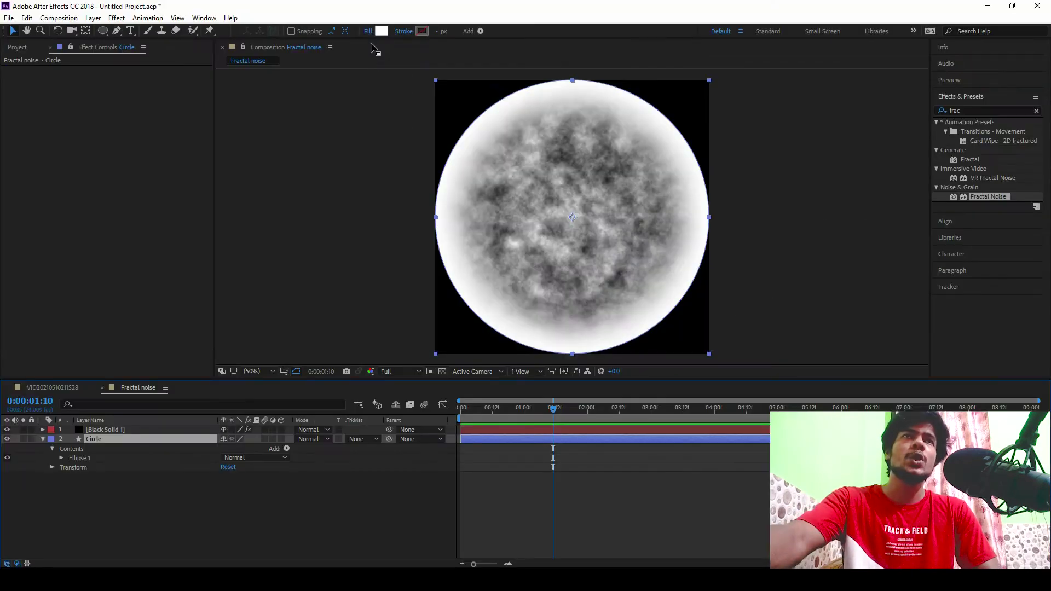
Change the Circle layer's fill to a linear gradient.
{"action": "left_click", "coordinate": [367, 31]}
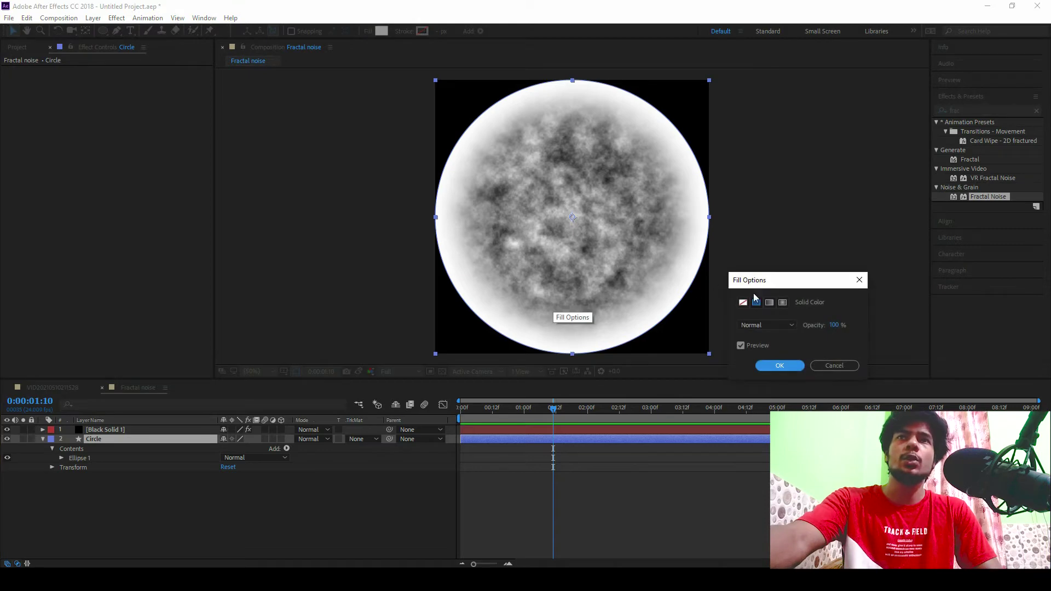
{"action": "left_click", "coordinate": [769, 303]}
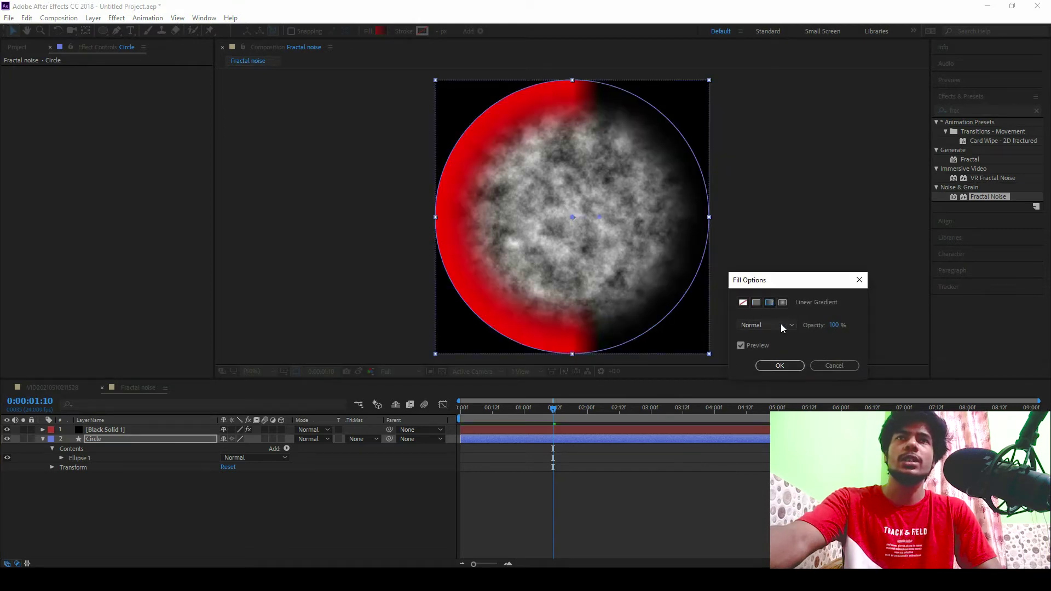
{"action": "left_click", "coordinate": [780, 366]}
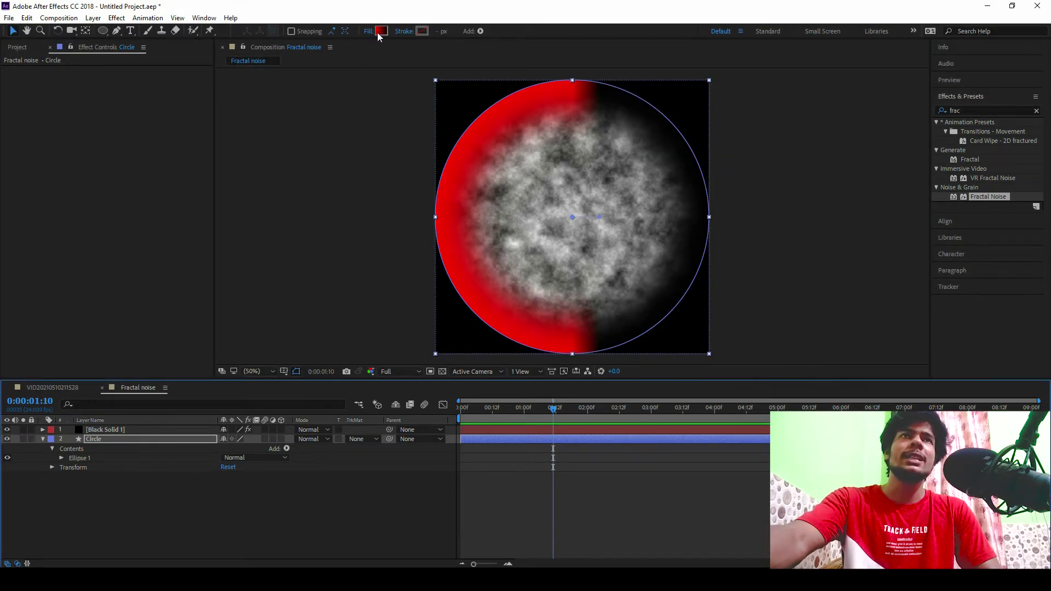
Set both gradient colour stops to grey 7D7575.
{"action": "left_click", "coordinate": [379, 32]}
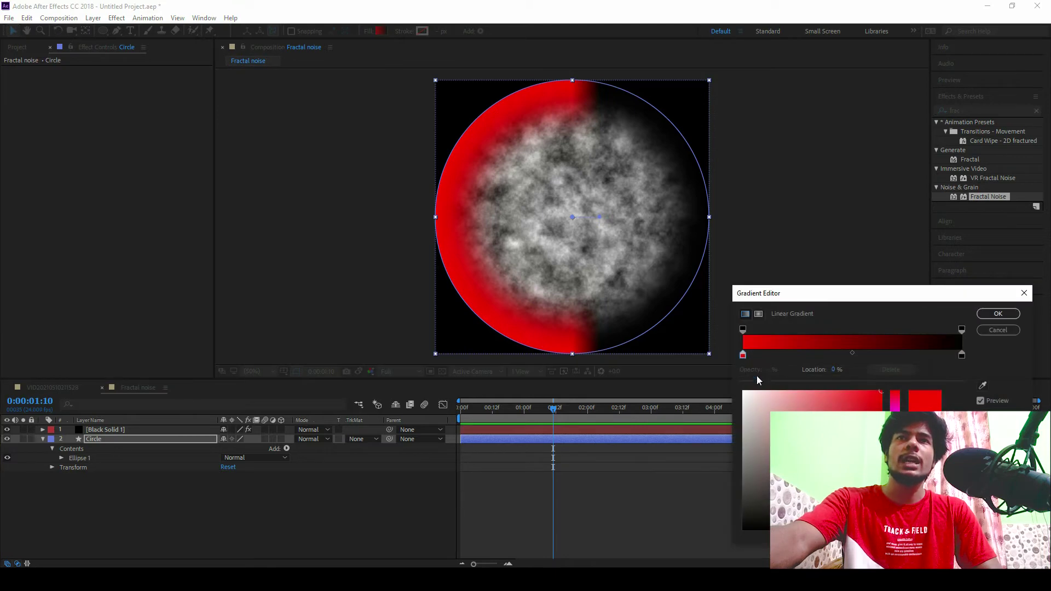
{"action": "left_click", "coordinate": [752, 448]}
{"action": "left_click_drag", "start_coordinate": [753, 447], "coordinate": [752, 461]}
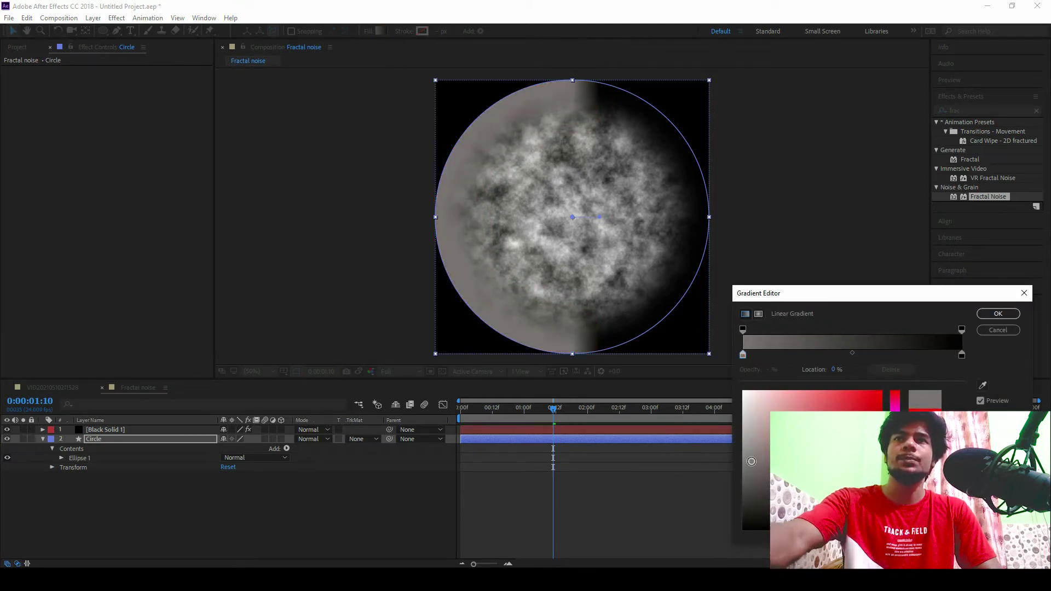
{"action": "left_click_drag", "start_coordinate": [863, 299], "coordinate": [846, 145]}
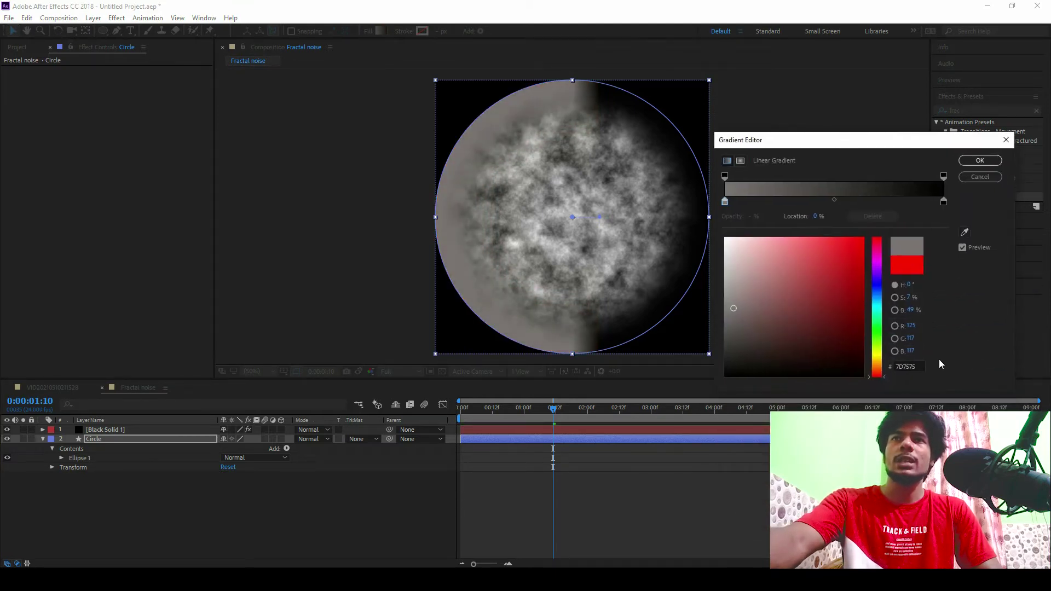
{"action": "left_click", "coordinate": [912, 366]}
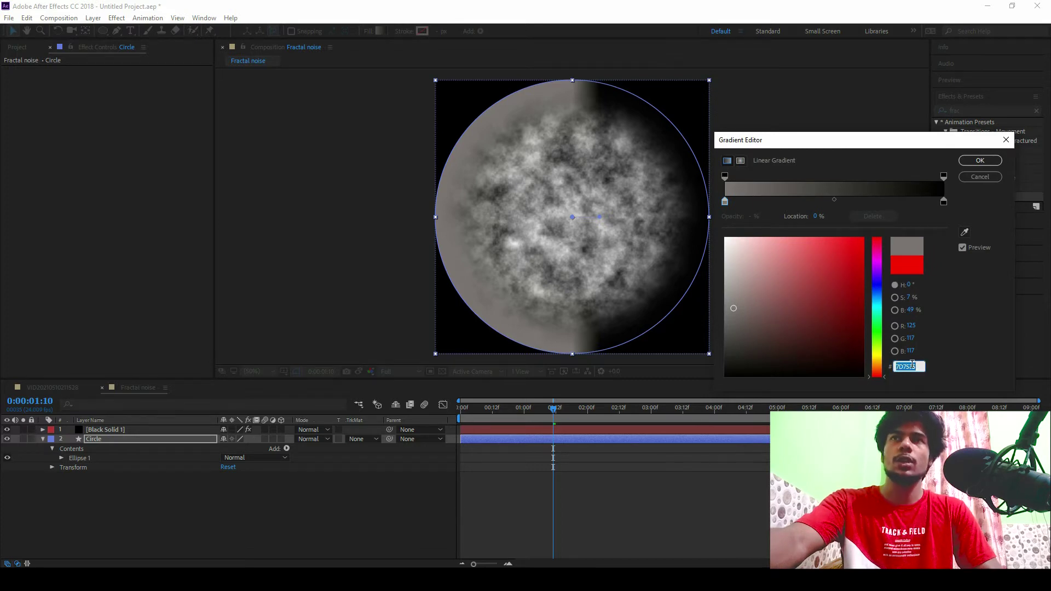
{"action": "left_click", "coordinate": [944, 203]}
{"action": "left_click", "coordinate": [908, 367]}
{"action": "type", "text": "7D7575"}
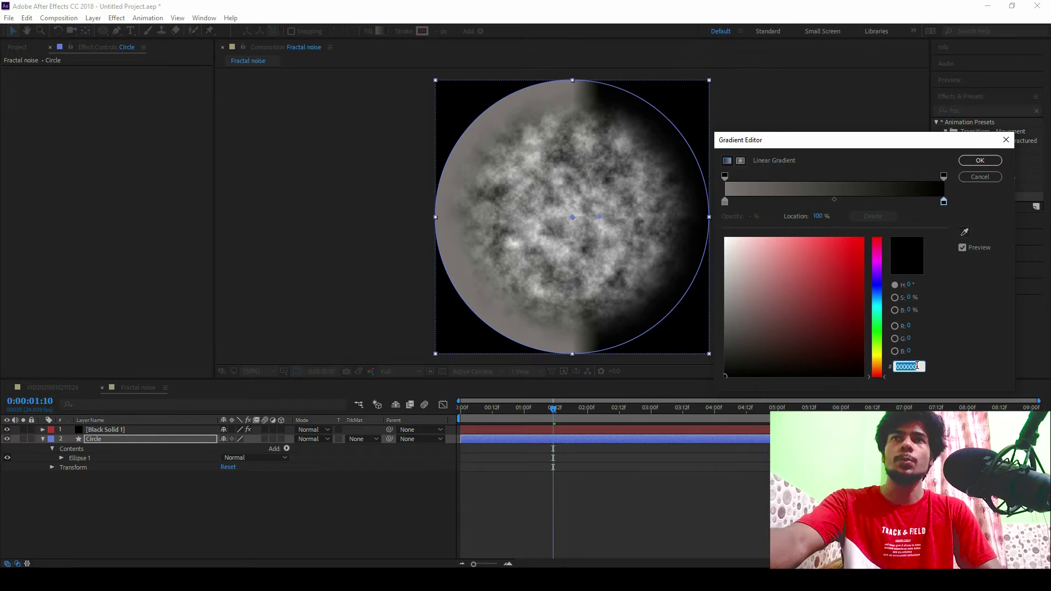
{"action": "key", "text": "Tab"}
{"action": "left_click", "coordinate": [980, 161]}
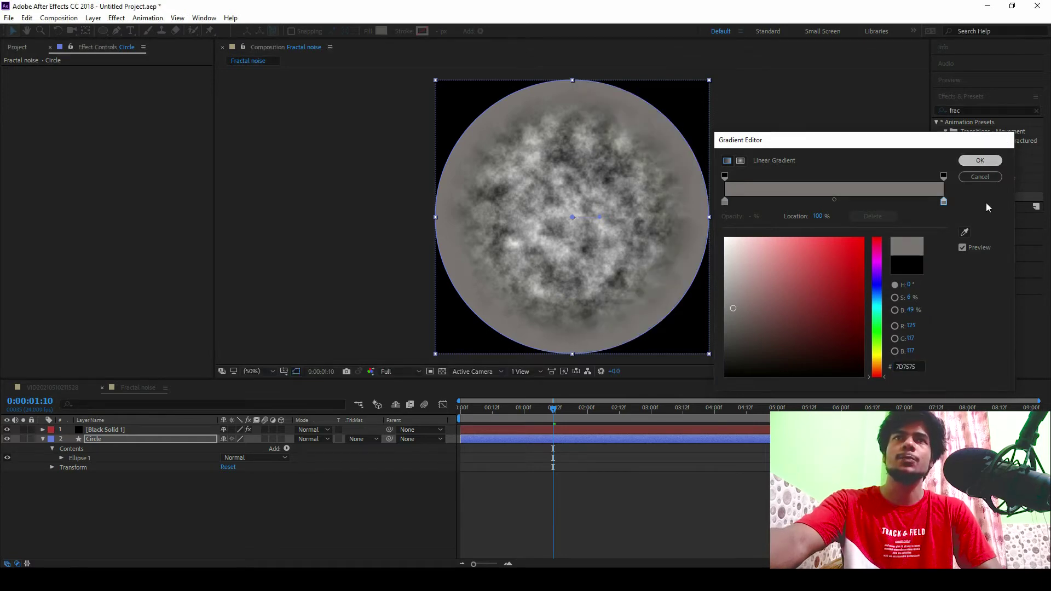
Apply Gaussian Blur to the Circle layer with Blurriness 281.8.
{"action": "left_click", "coordinate": [966, 110]}
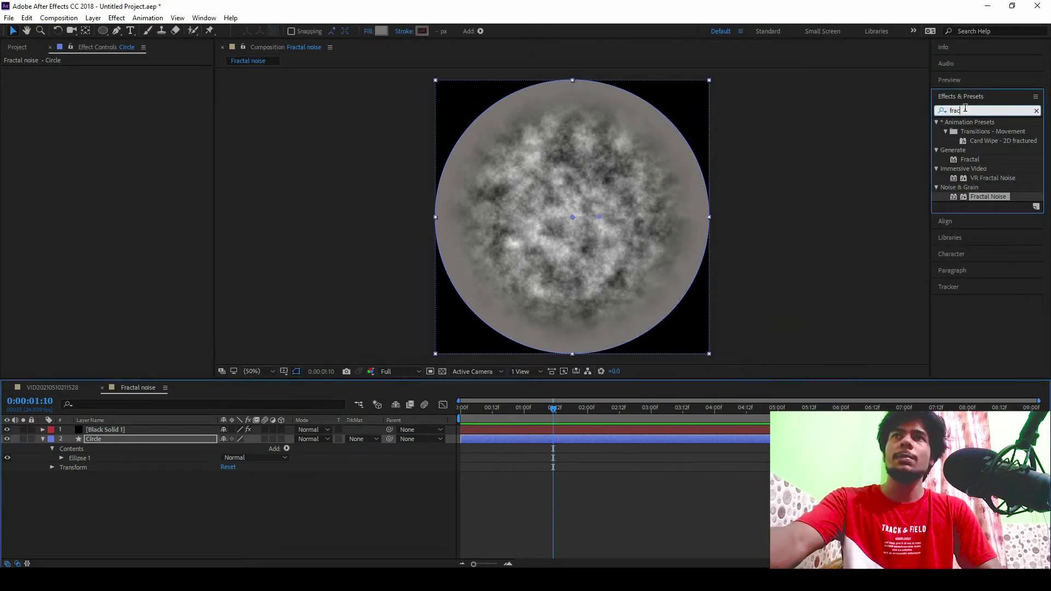
{"action": "type", "text": "Gau"}
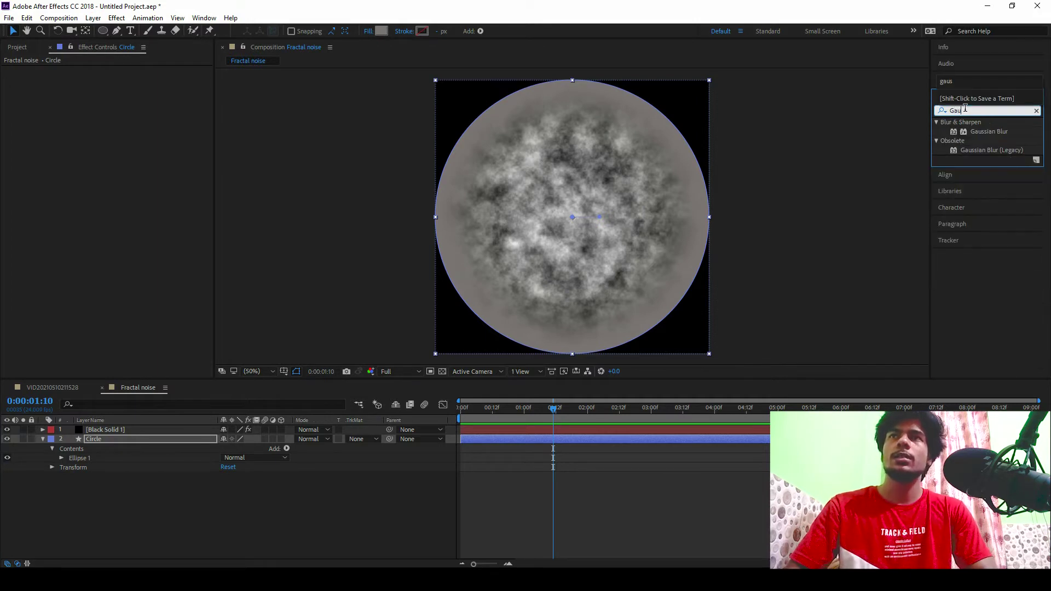
{"action": "mouse_move", "coordinate": [989, 132]}
{"action": "left_mouse_down"}
{"action": "mouse_move", "coordinate": [903, 236]}
{"action": "mouse_move", "coordinate": [124, 438]}
{"action": "left_mouse_up"}
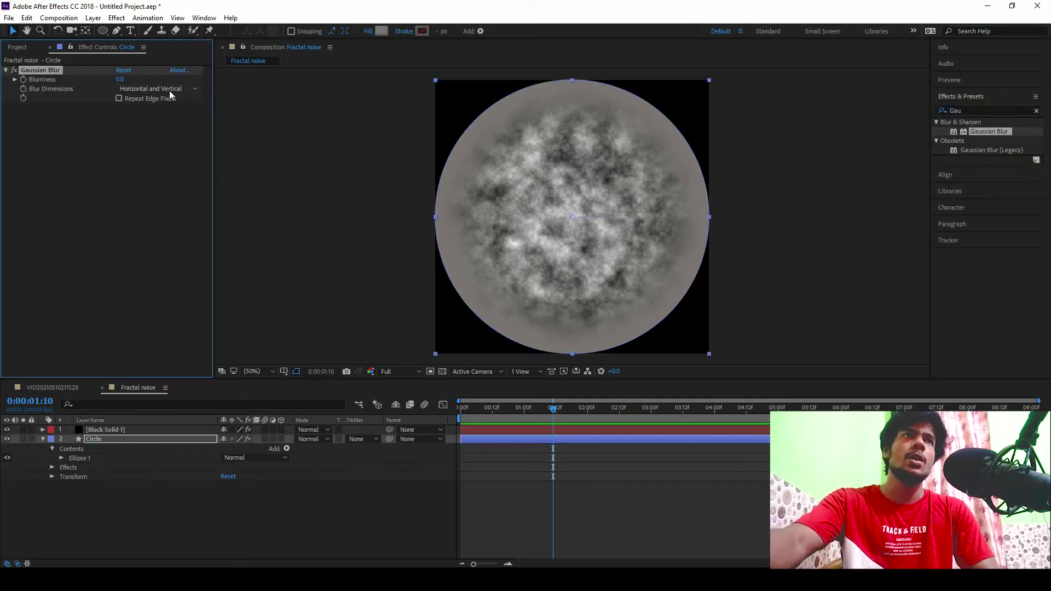
{"action": "mouse_move", "coordinate": [119, 79]}
{"action": "left_mouse_down"}
{"action": "mouse_move", "coordinate": [284, 125]}
{"action": "mouse_move", "coordinate": [341, 113]}
{"action": "left_mouse_up"}
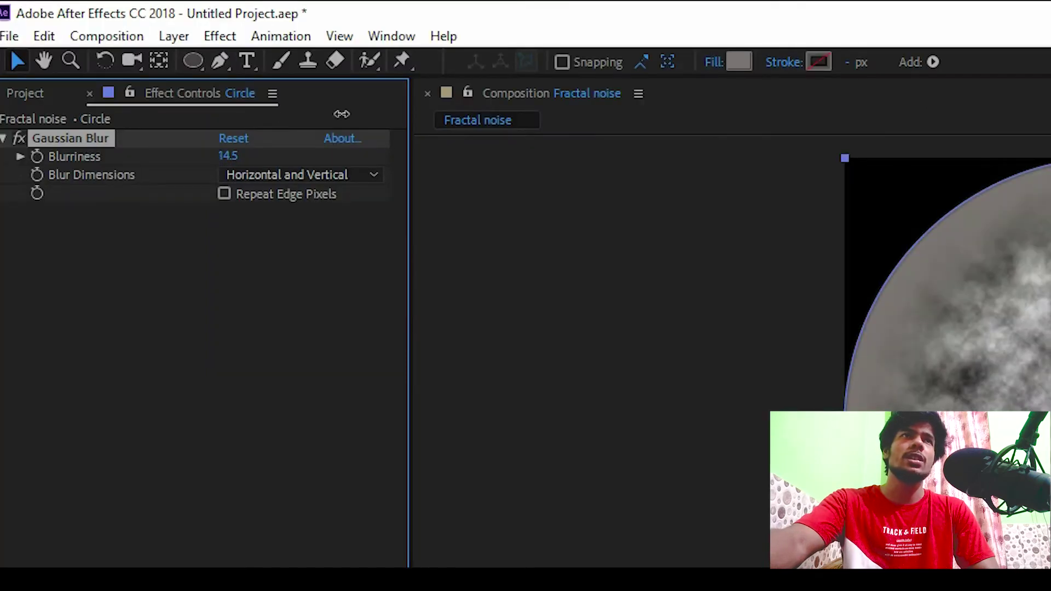
{"action": "left_click_drag", "start_coordinate": [121, 79], "coordinate": [763, 13]}
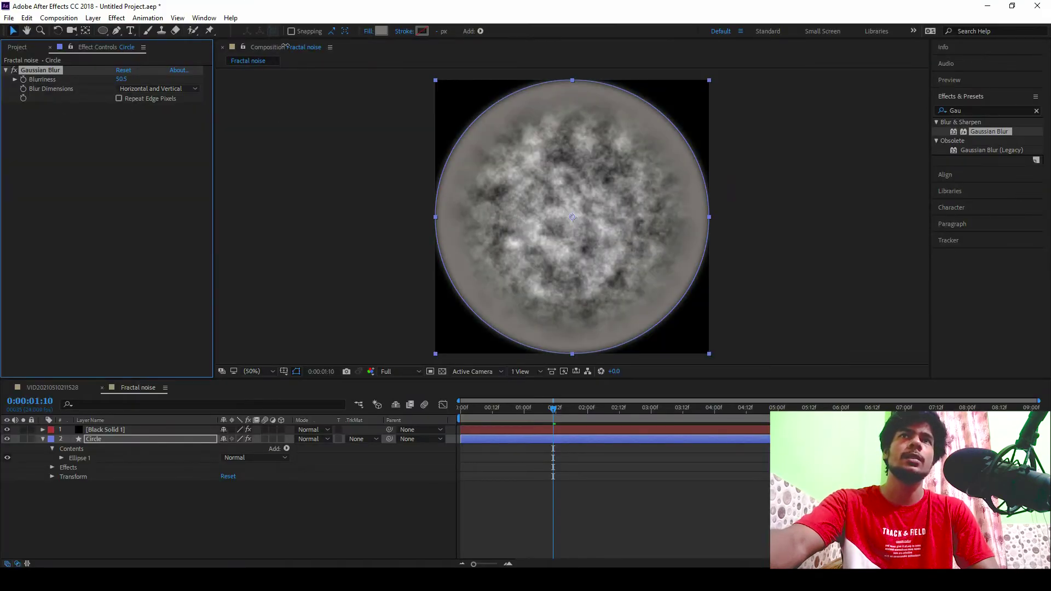
{"action": "left_click_drag", "start_coordinate": [1030, 7], "coordinate": [1043, 5]}
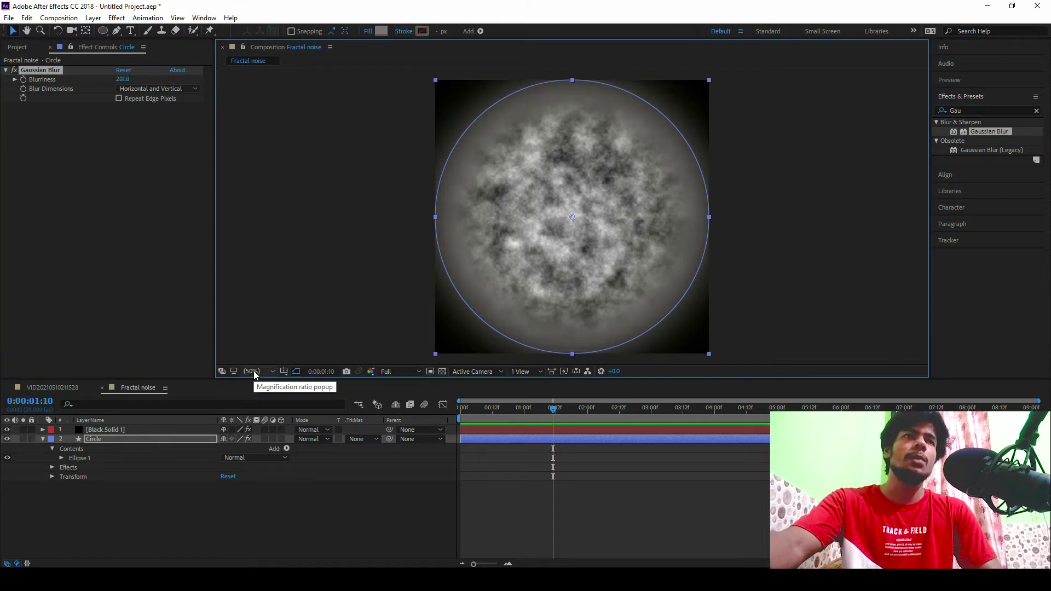
Shrink the Circle shape to a smaller, evenly round circle.
{"action": "left_click", "coordinate": [127, 440]}
{"action": "left_click_drag", "start_coordinate": [710, 216], "coordinate": [695, 216]}
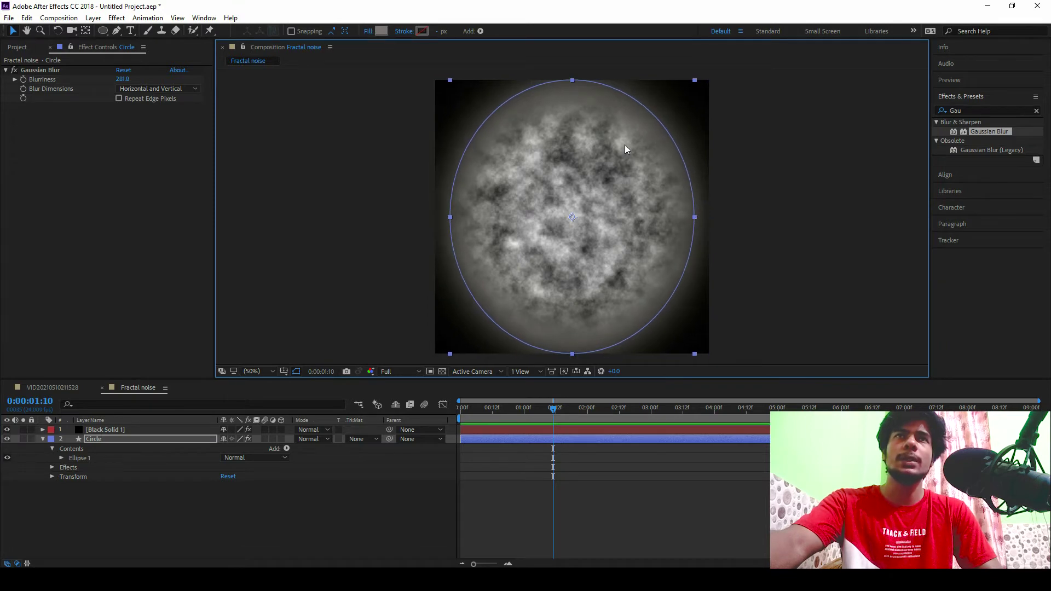
{"action": "left_click_drag", "start_coordinate": [576, 83], "coordinate": [575, 100]}
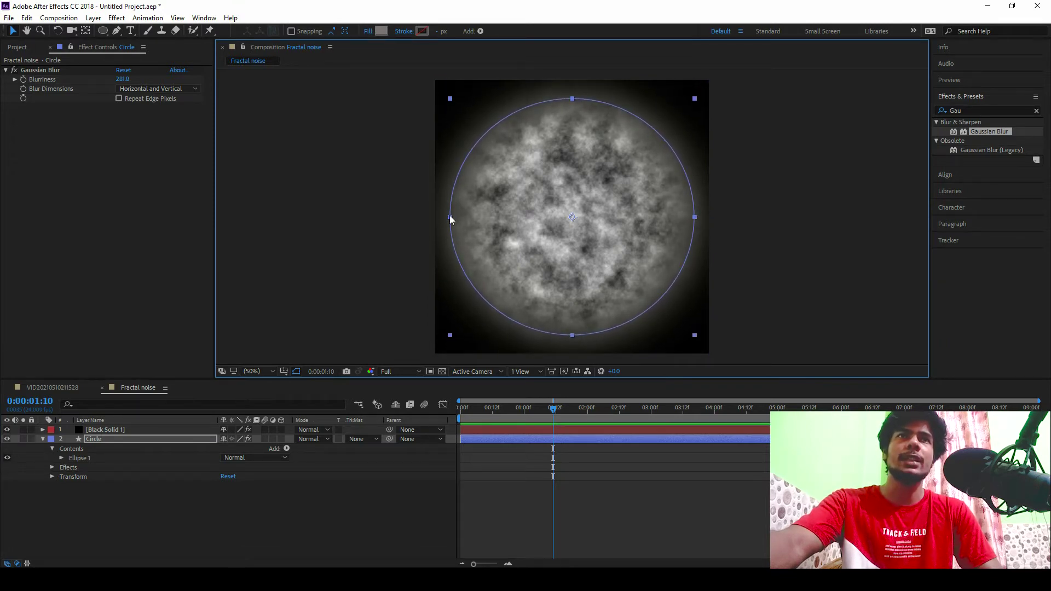
{"action": "left_click_drag", "start_coordinate": [450, 217], "coordinate": [462, 217]}
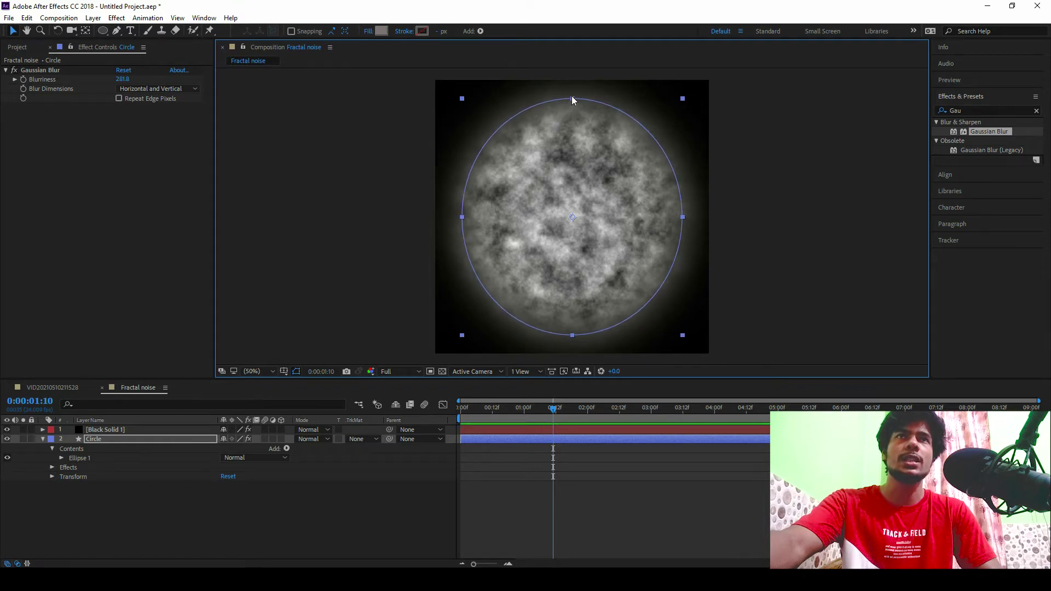
{"action": "left_click_drag", "start_coordinate": [573, 100], "coordinate": [573, 106]}
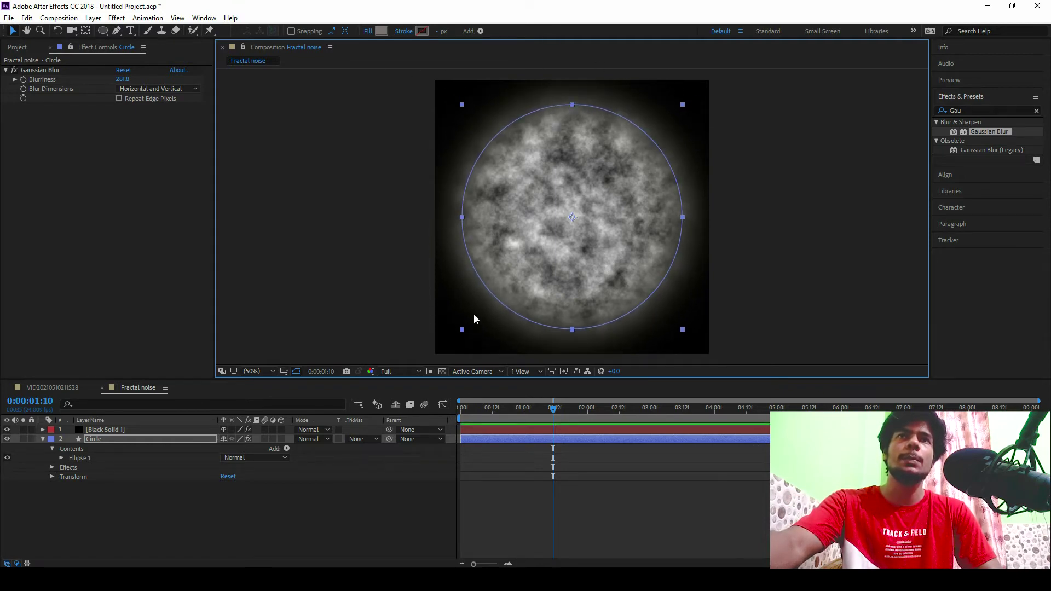
{"action": "left_click", "coordinate": [15, 472]}
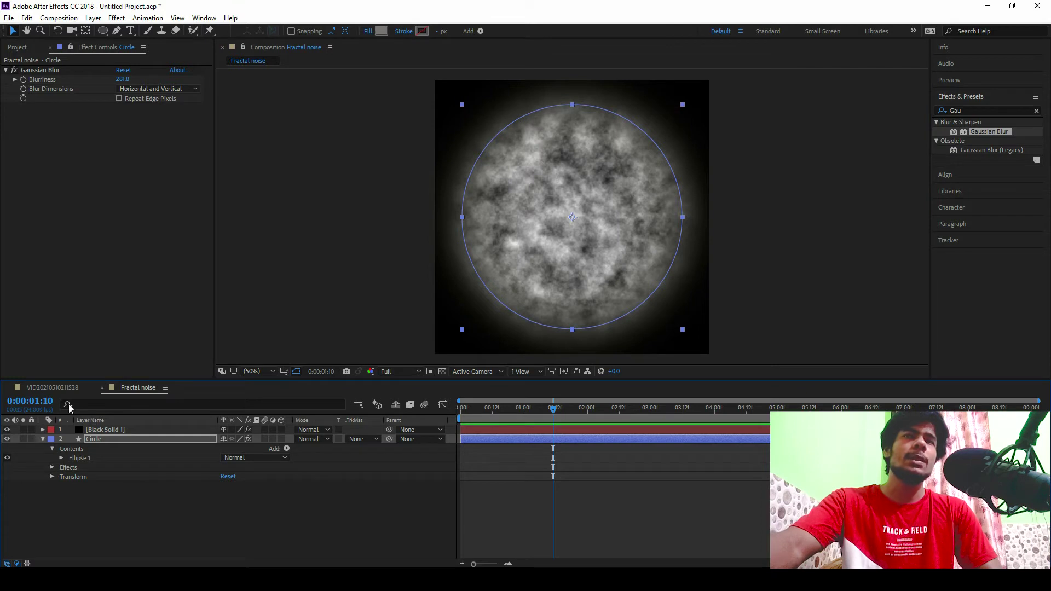
{"action": "left_click", "coordinate": [69, 388]}
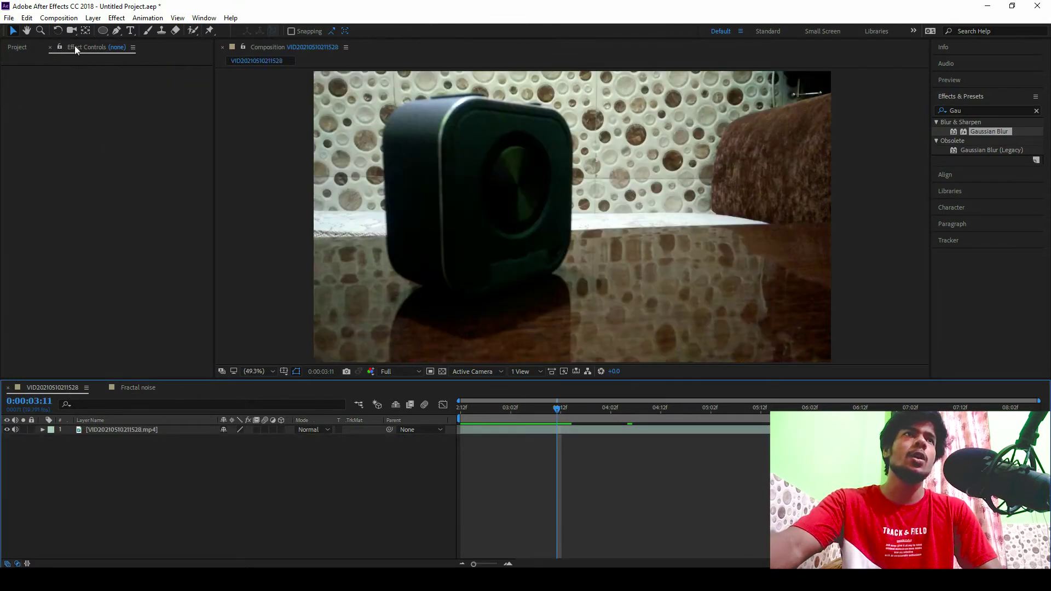
{"action": "left_click", "coordinate": [18, 47]}
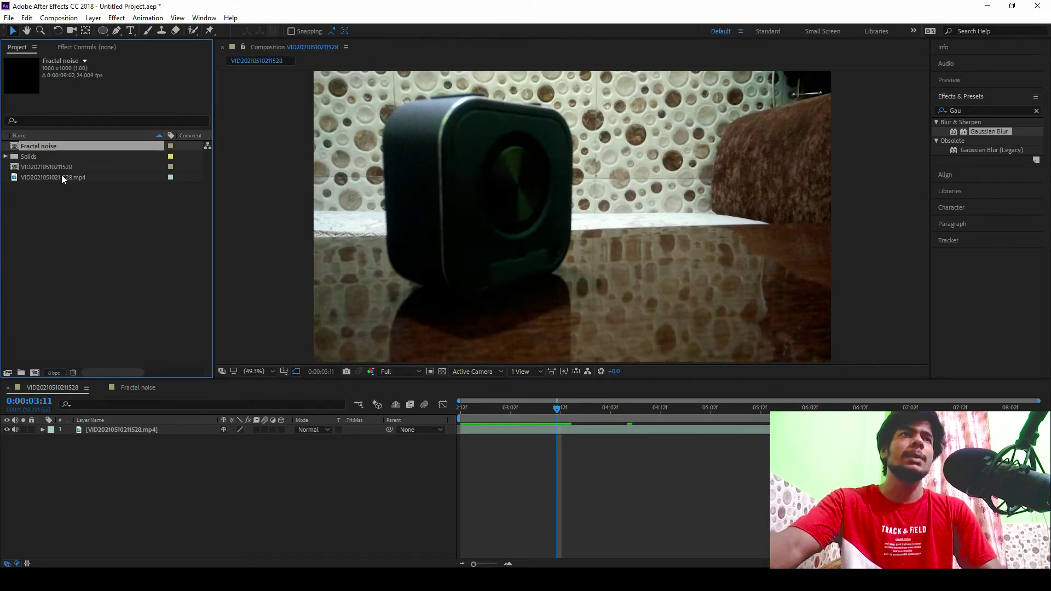
{"action": "mouse_move", "coordinate": [45, 146]}
{"action": "left_mouse_down"}
{"action": "mouse_move", "coordinate": [130, 342]}
{"action": "mouse_move", "coordinate": [113, 430]}
{"action": "left_mouse_up"}
{"action": "left_click_drag", "start_coordinate": [557, 408], "coordinate": [523, 421]}
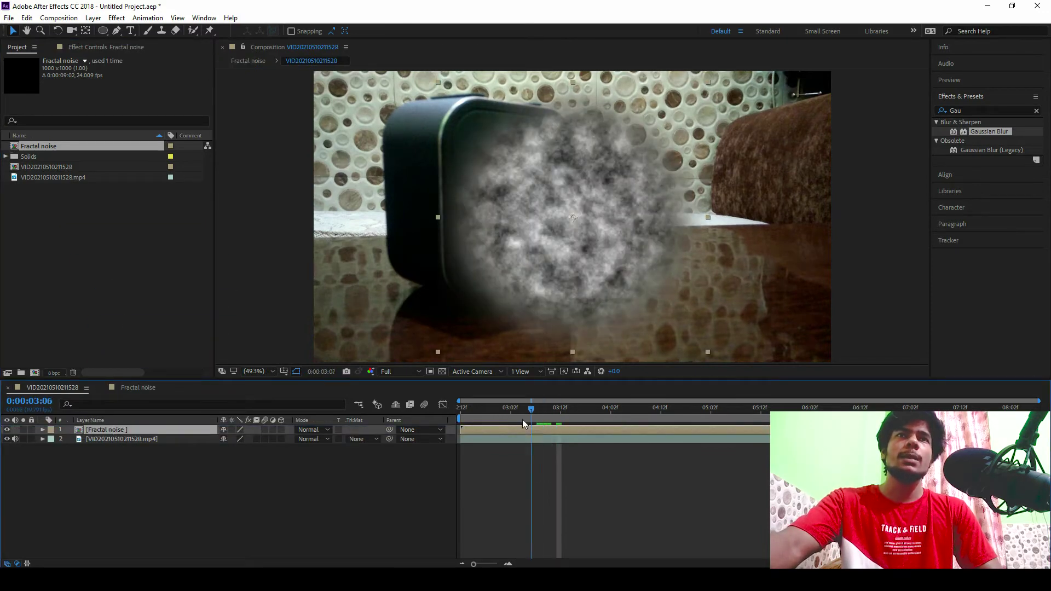
{"action": "key", "text": "space"}
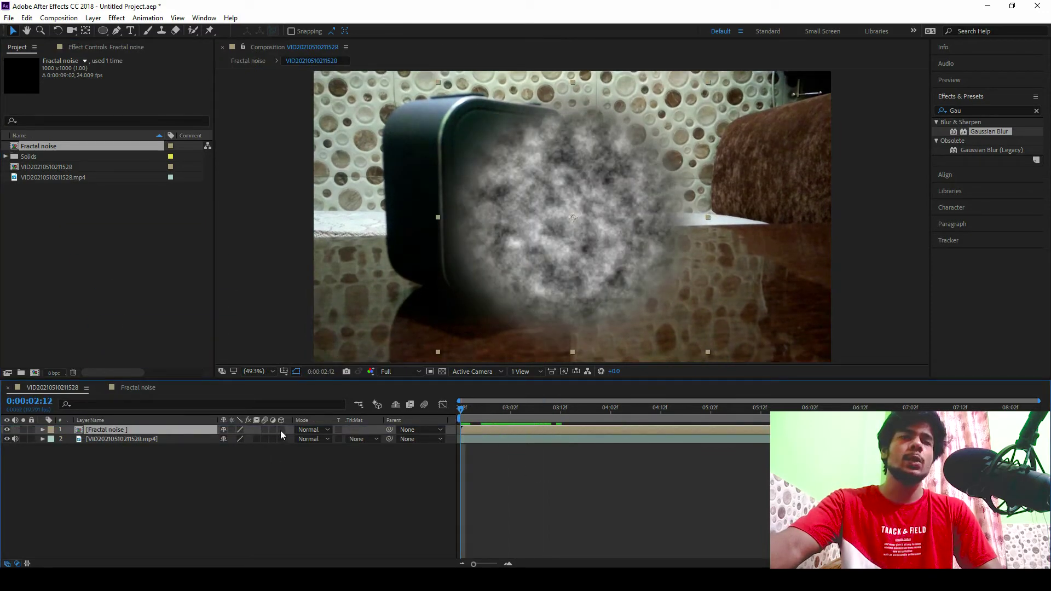
{"action": "left_click", "coordinate": [281, 429]}
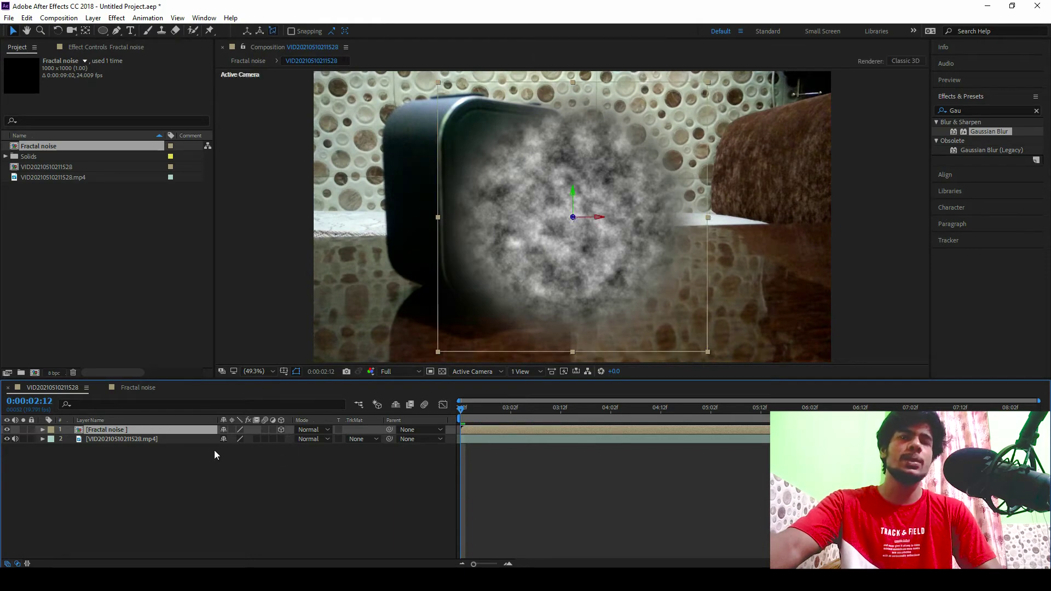
Rotate the Fractal noise layer -47° in Y, scale it to 36%, and position it at 761, 428, 5.
{"action": "key", "text": "r"}
{"action": "mouse_move", "coordinate": [235, 458]}
{"action": "left_mouse_down"}
{"action": "mouse_move", "coordinate": [248, 457]}
{"action": "mouse_move", "coordinate": [187, 459]}
{"action": "mouse_move", "coordinate": [233, 458]}
{"action": "left_mouse_up"}
{"action": "key", "text": "s"}
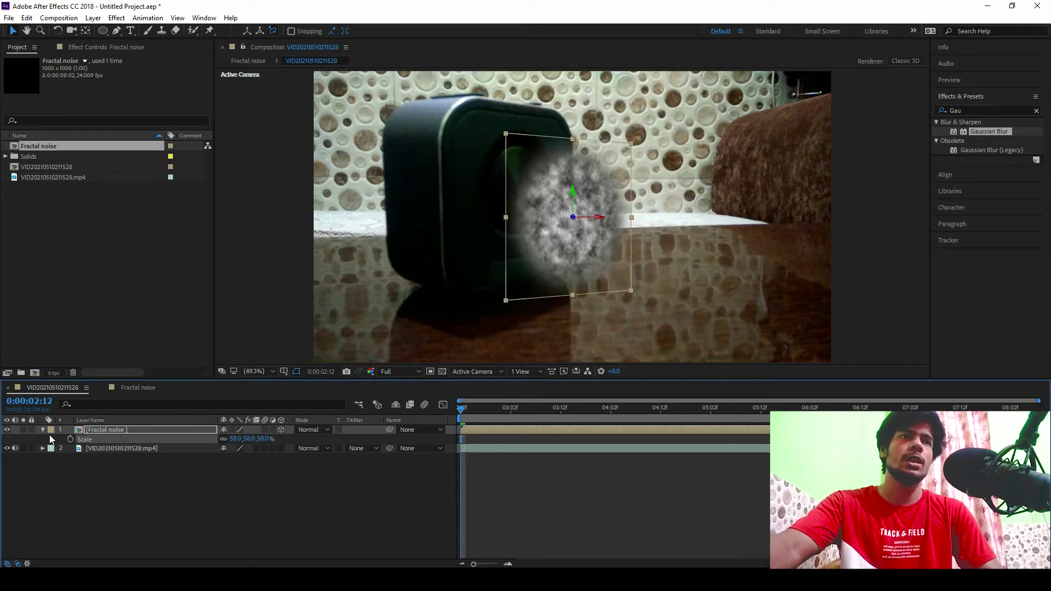
{"action": "left_click", "coordinate": [43, 430]}
{"action": "left_click", "coordinate": [43, 430]}
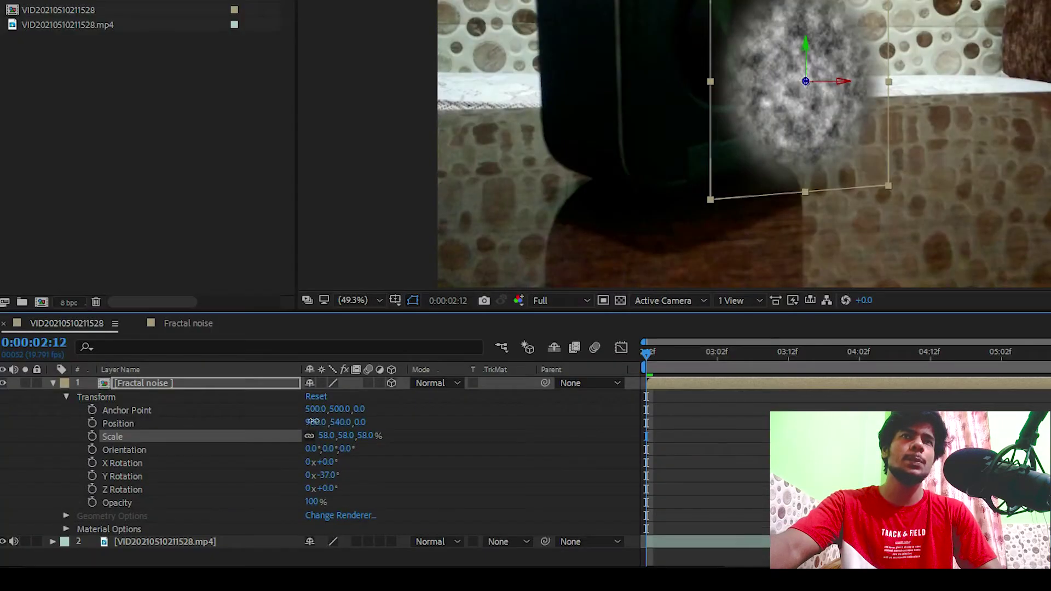
{"action": "left_click_drag", "start_coordinate": [227, 458], "coordinate": [233, 467]}
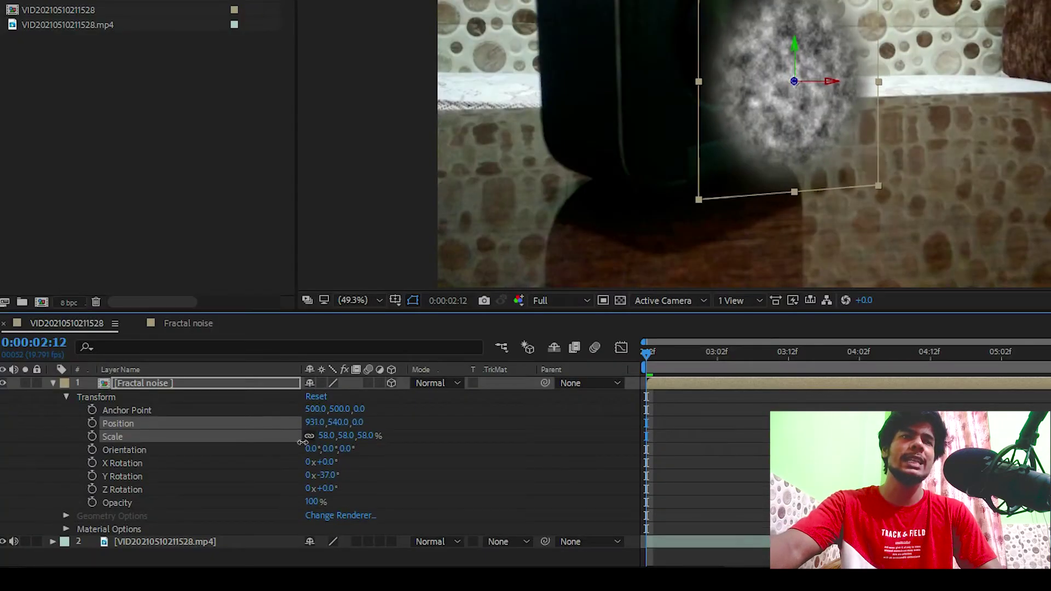
{"action": "left_click_drag", "start_coordinate": [323, 422], "coordinate": [329, 438]}
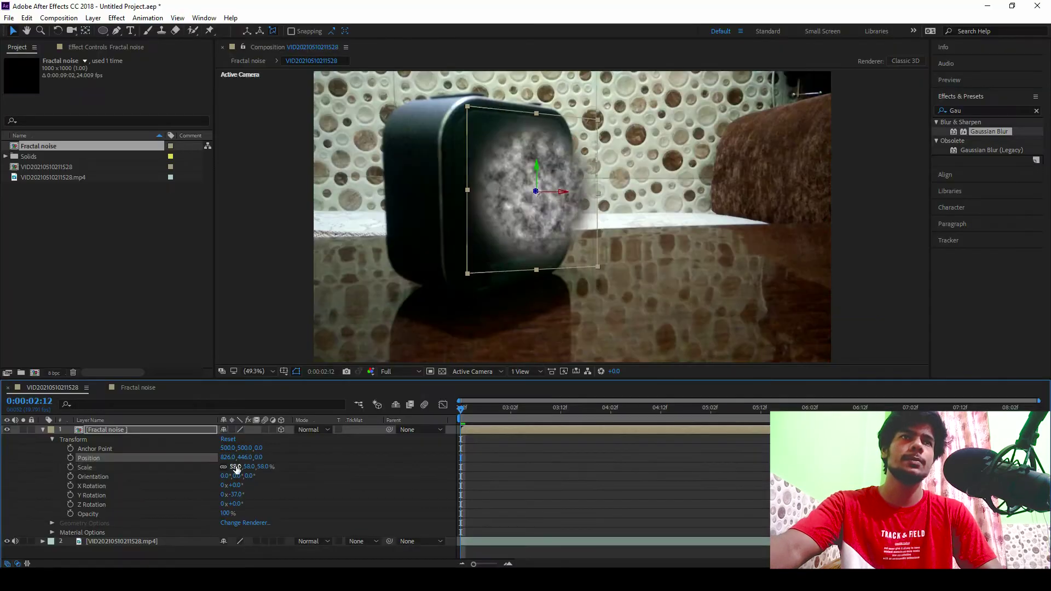
{"action": "left_click_drag", "start_coordinate": [236, 469], "coordinate": [234, 470]}
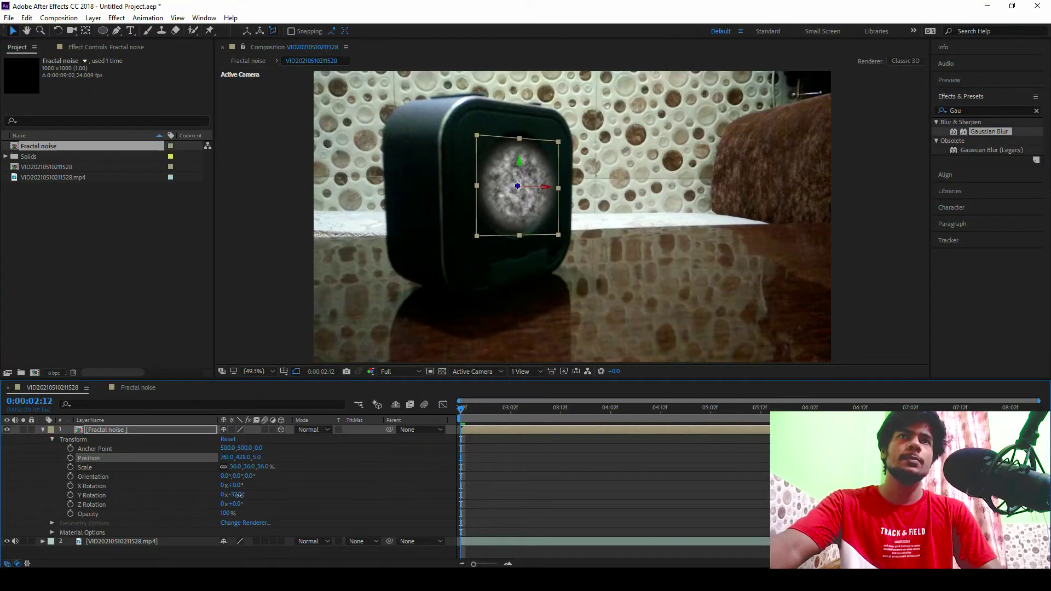
{"action": "left_click", "coordinate": [227, 457]}
{"action": "left_click", "coordinate": [154, 467]}
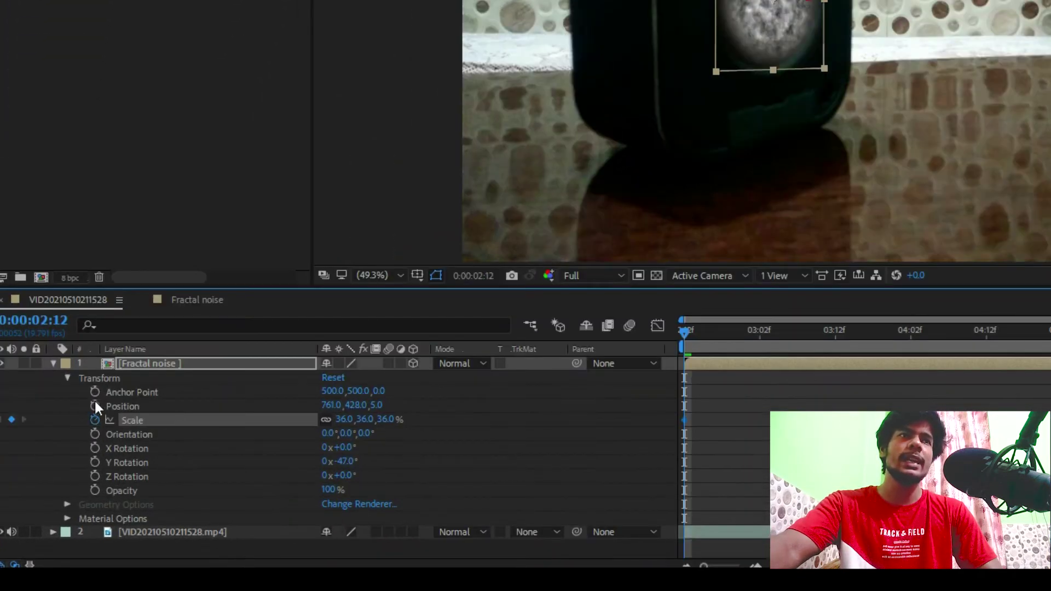
Keyframe the noise layer to slide off-frame right and grow to 121% by 0:00:03:01.
{"action": "left_click", "coordinate": [95, 406]}
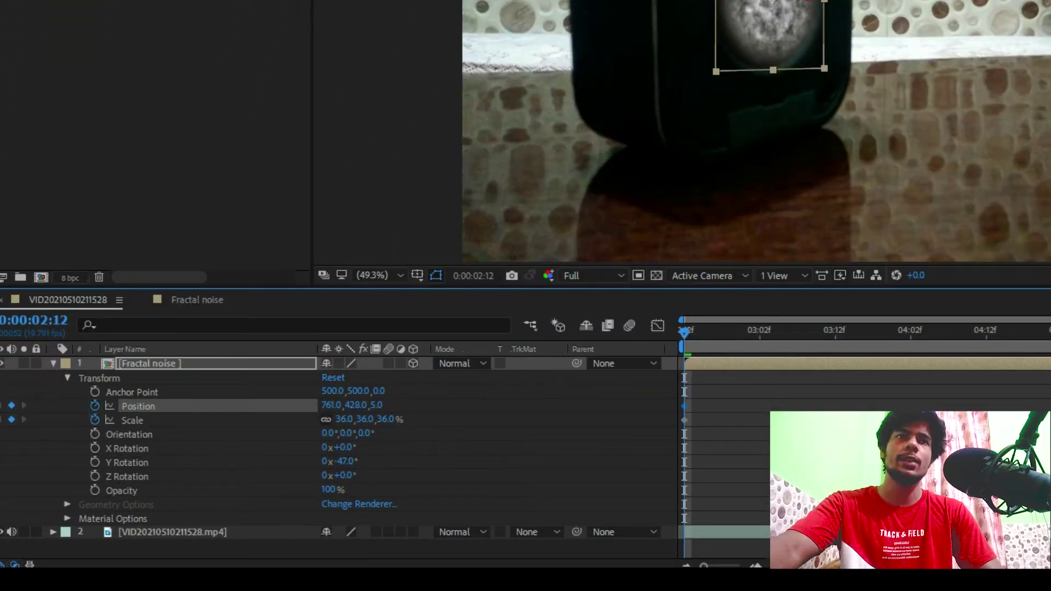
{"action": "left_click_drag", "start_coordinate": [703, 335], "coordinate": [755, 345]}
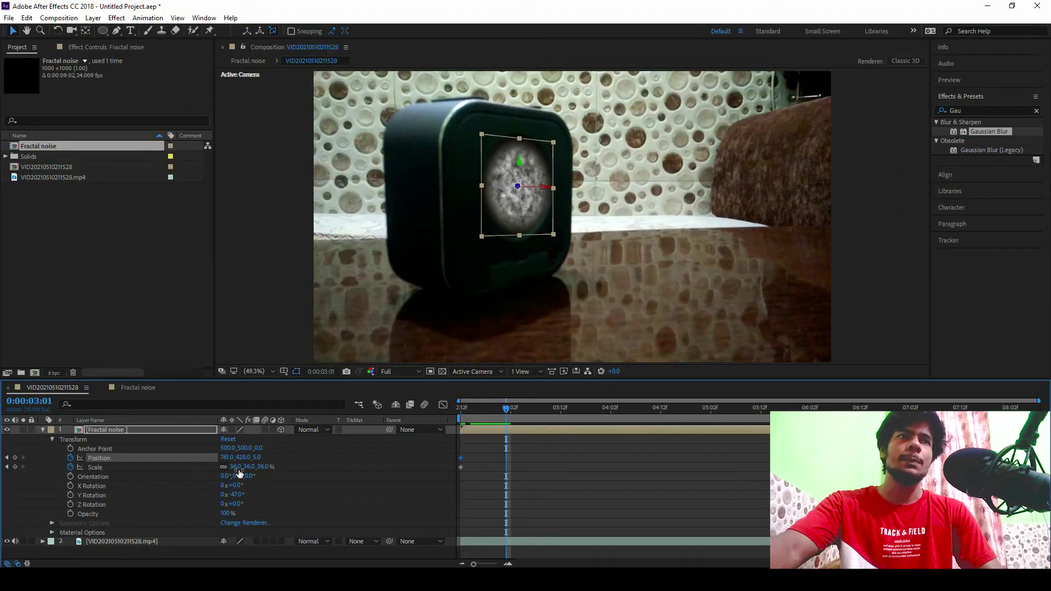
{"action": "left_click_drag", "start_coordinate": [226, 457], "coordinate": [389, 458]}
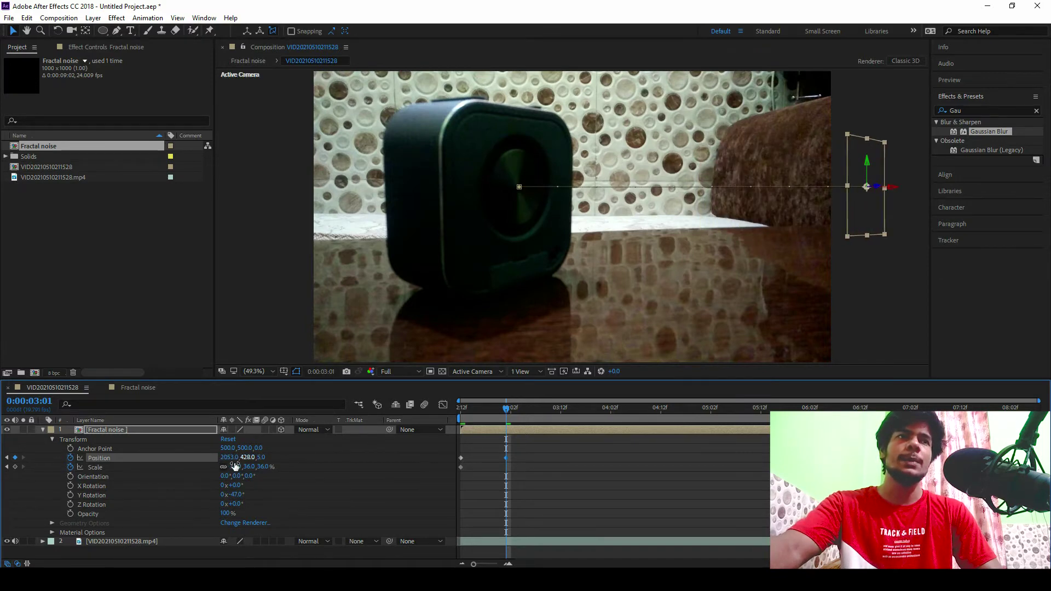
{"action": "left_click_drag", "start_coordinate": [236, 469], "coordinate": [282, 469]}
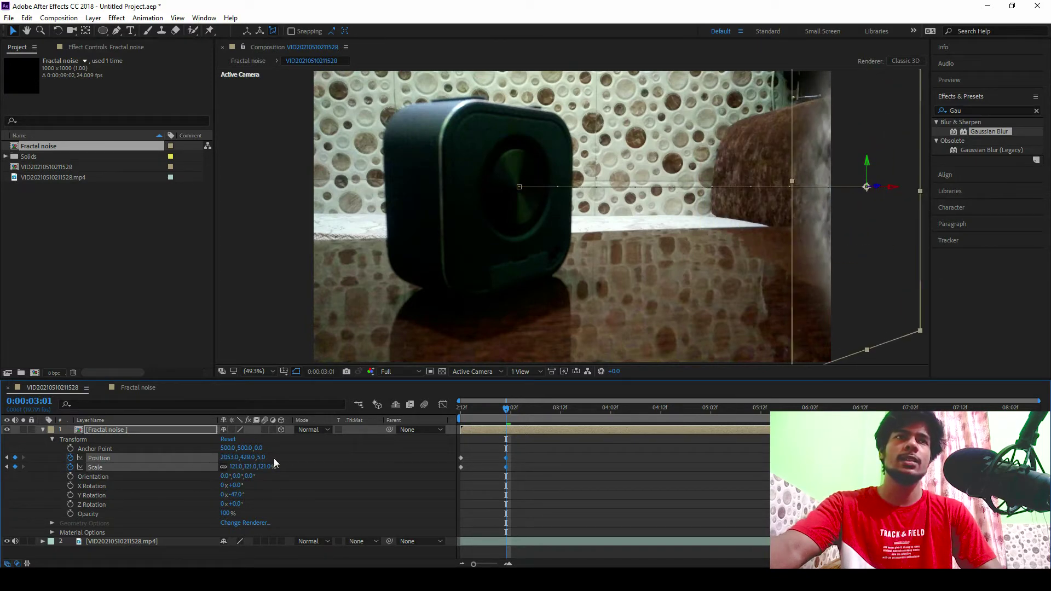
Apply Easy Ease to the Position and Scale keyframes.
{"action": "left_click", "coordinate": [99, 457]}
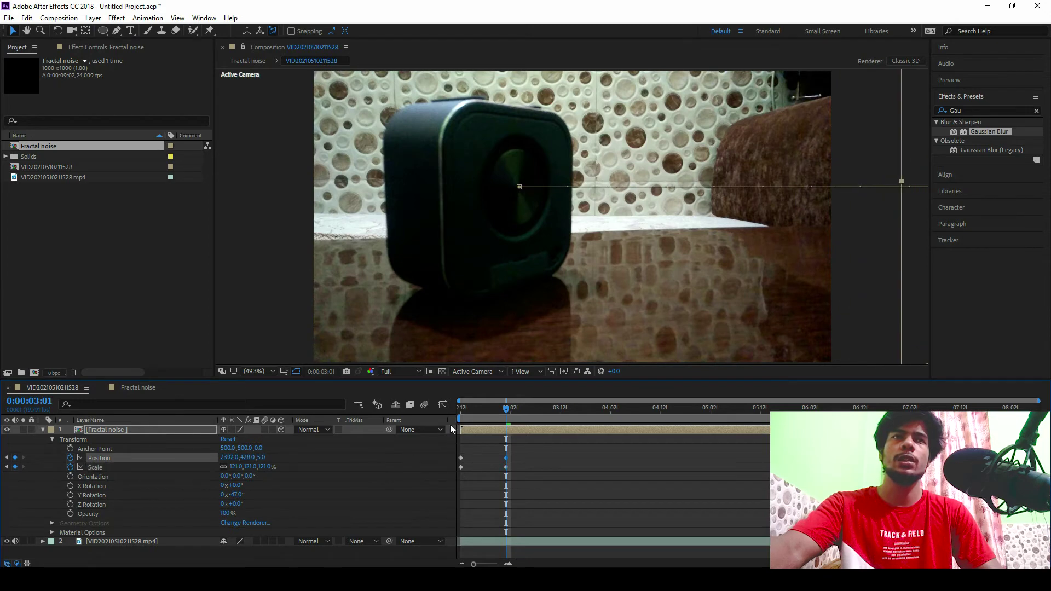
{"action": "left_click_drag", "start_coordinate": [505, 409], "coordinate": [462, 409]}
{"action": "key", "text": "space"}
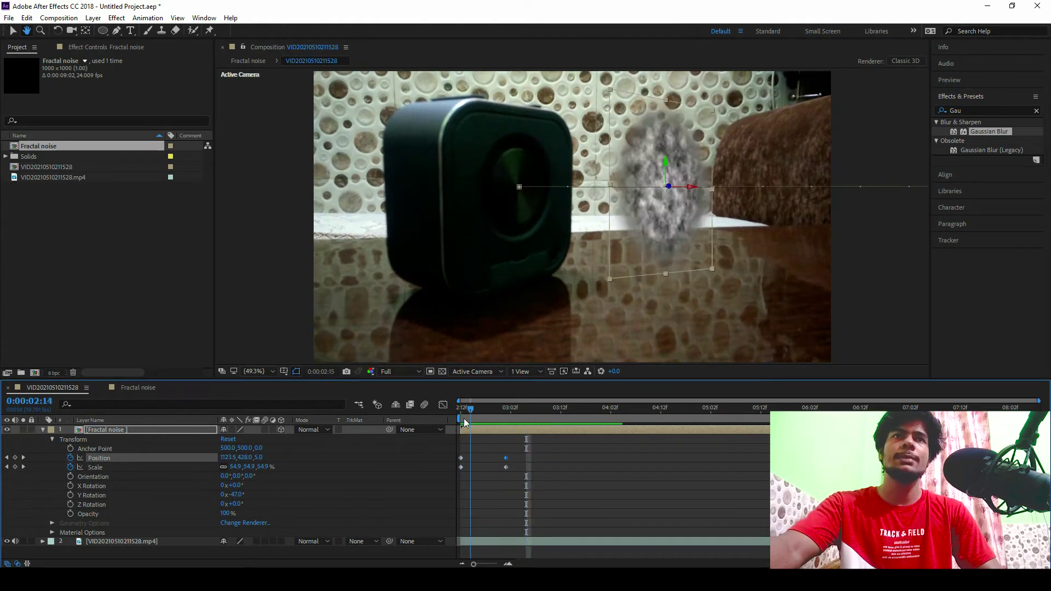
{"action": "key", "text": "space"}
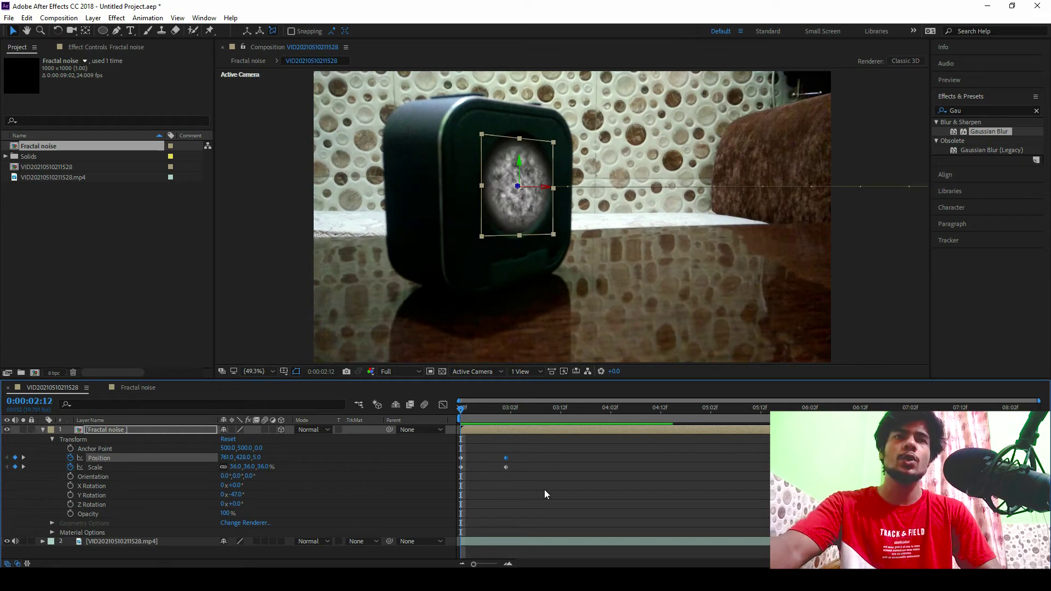
{"action": "left_click_drag", "start_coordinate": [545, 489], "coordinate": [438, 447]}
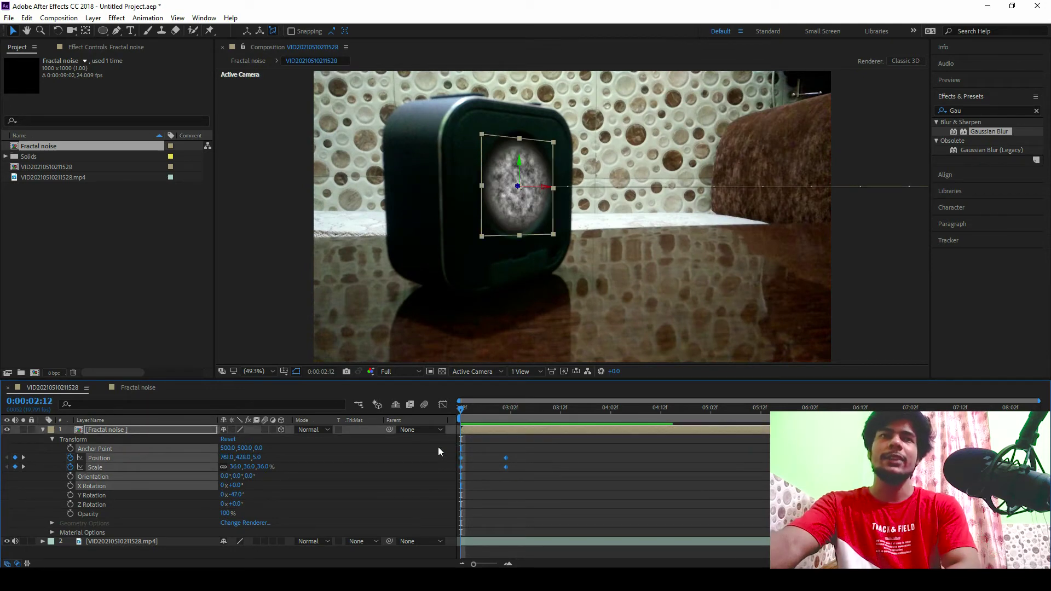
{"action": "key", "text": "F9"}
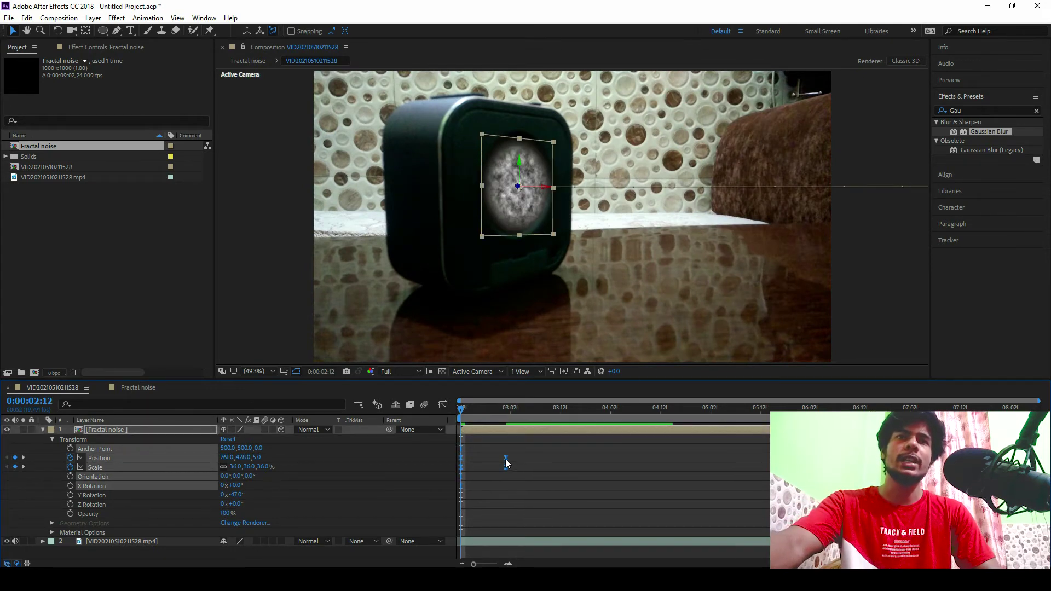
Apply Easy Ease to the selected Position and Scale keyframes.
{"action": "right_click", "coordinate": [505, 463]}
{"action": "mouse_move", "coordinate": [547, 452]}
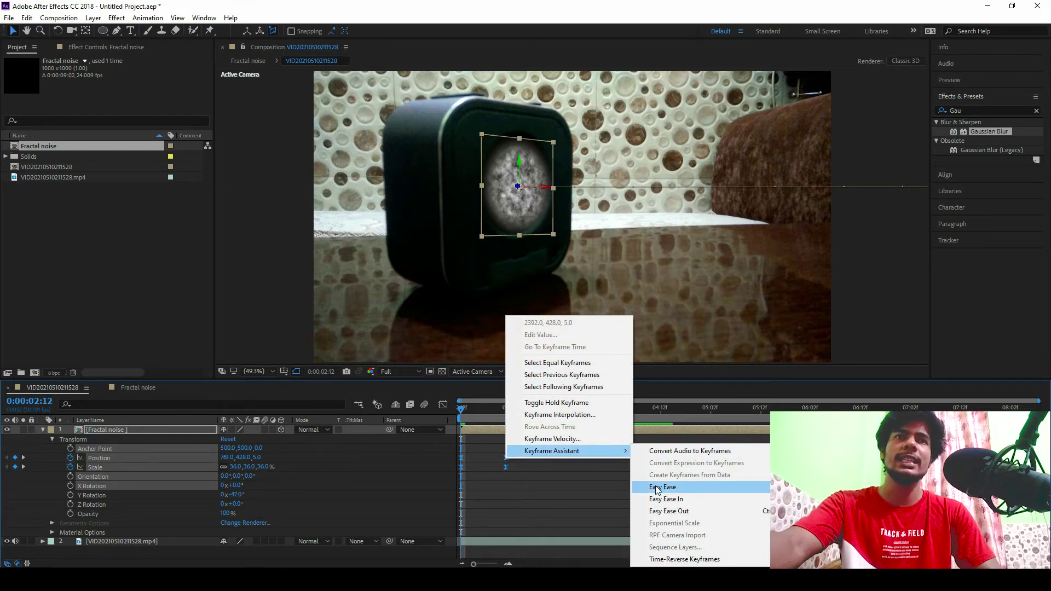
{"action": "left_click", "coordinate": [444, 406]}
Reshape the Scale keyframes' speed graph into an early peak with a long decay, then preview.
{"action": "left_click", "coordinate": [444, 405]}
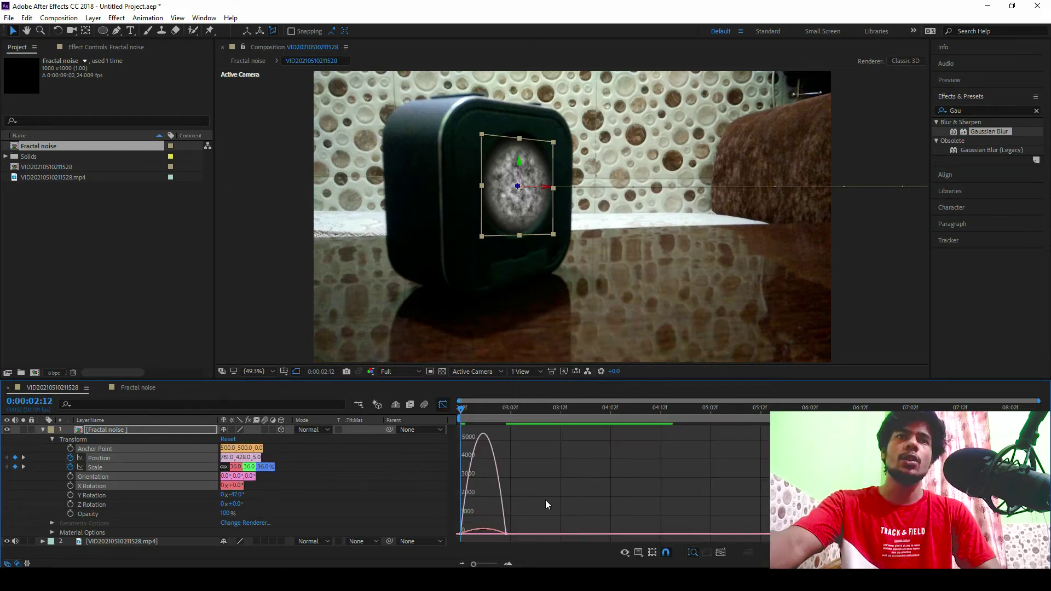
{"action": "left_click", "coordinate": [496, 531]}
{"action": "left_click_drag", "start_coordinate": [491, 538], "coordinate": [477, 537]}
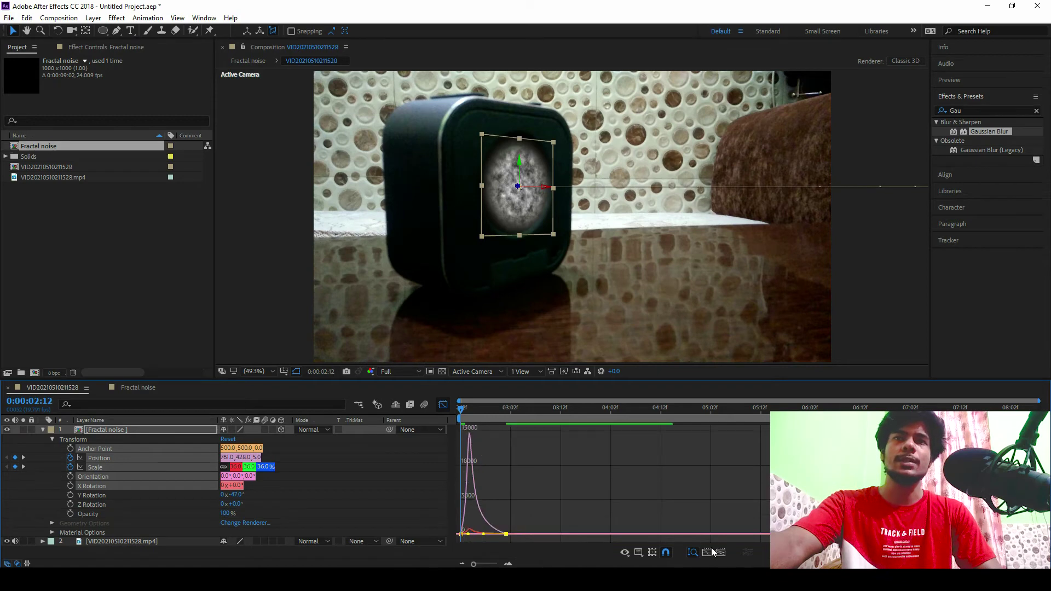
{"action": "left_click", "coordinate": [693, 552]}
{"action": "left_click", "coordinate": [442, 405]}
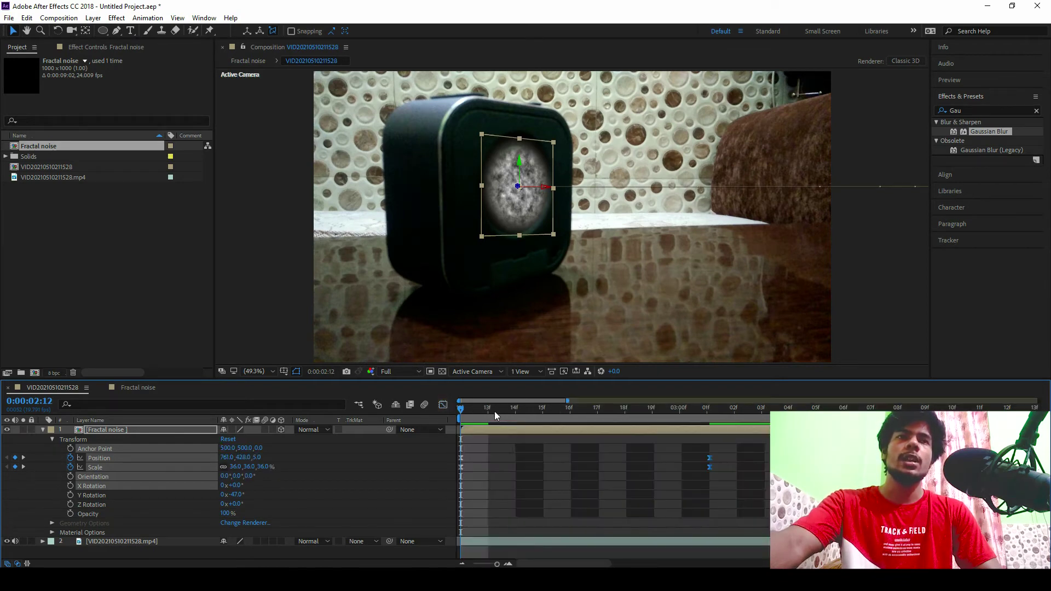
{"action": "key", "text": "space"}
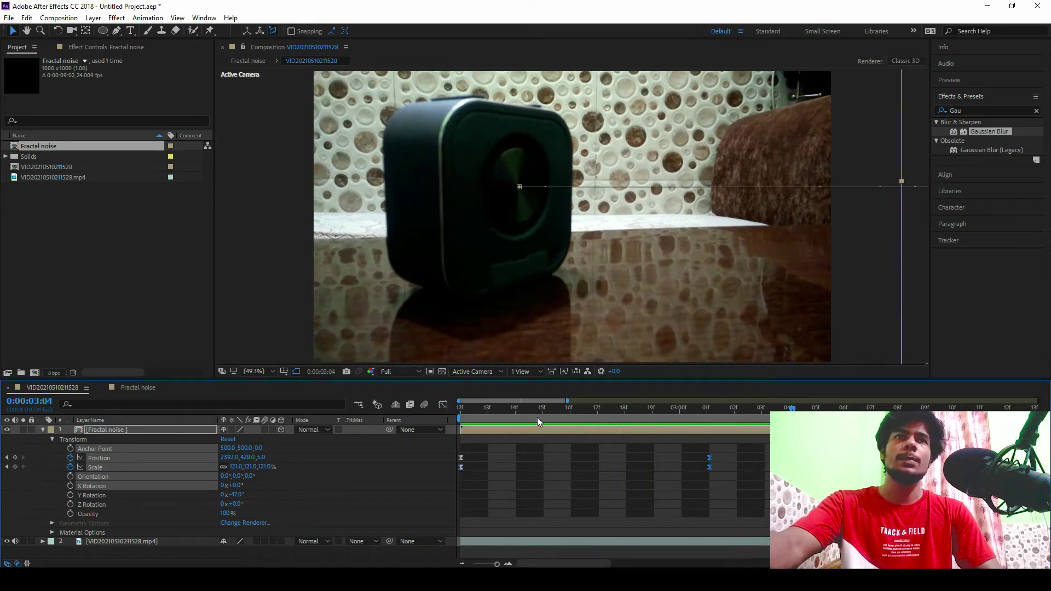
Show only the keyframed Position and Scale properties and preview the circle's animation.
{"action": "left_click", "coordinate": [42, 430]}
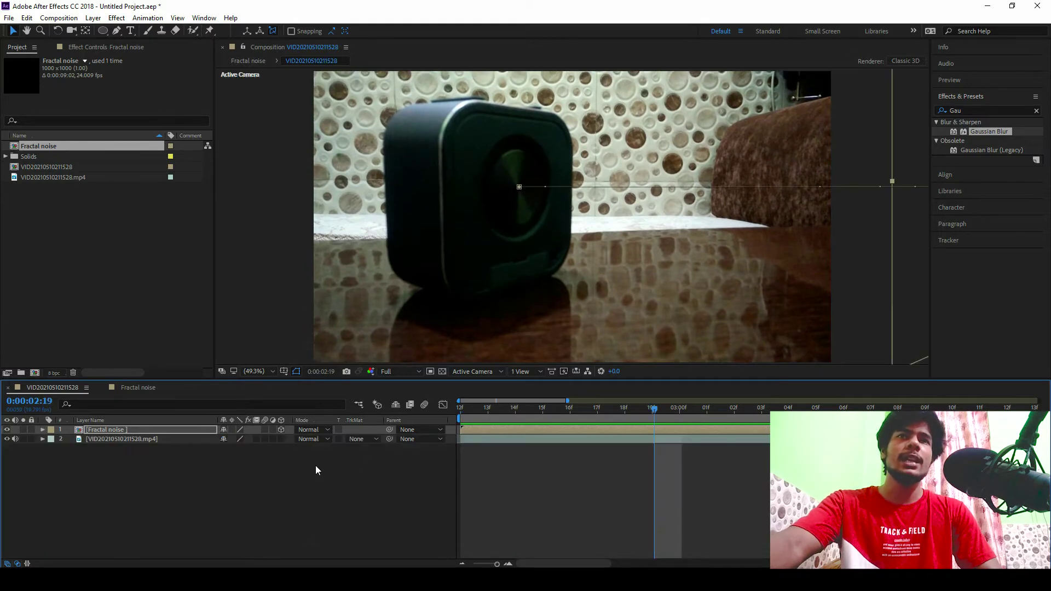
{"action": "left_click", "coordinate": [610, 414]}
{"action": "key", "text": "u"}
{"action": "key", "text": "space"}
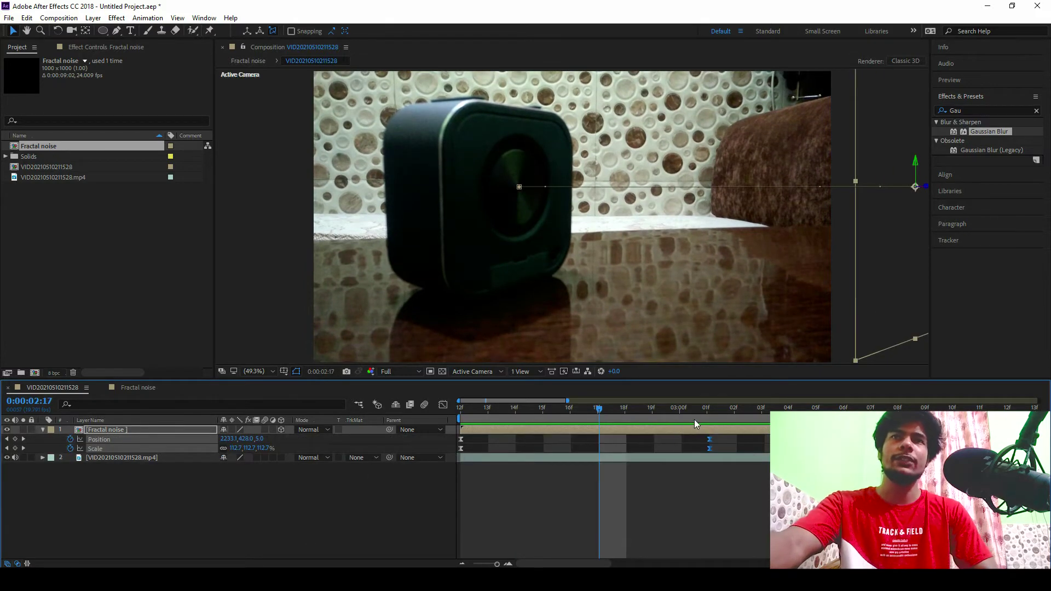
{"action": "left_click", "coordinate": [746, 429]}
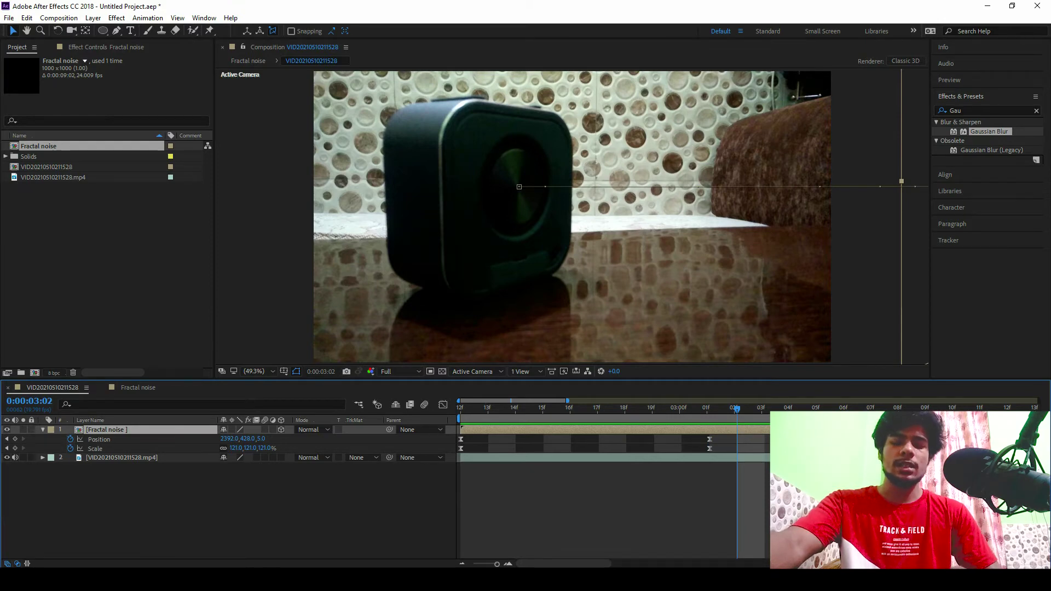
Split the Fractal noise layer at 0:00:03:02 with Edit > Split Layer.
{"action": "key", "text": "ctrl+d"}
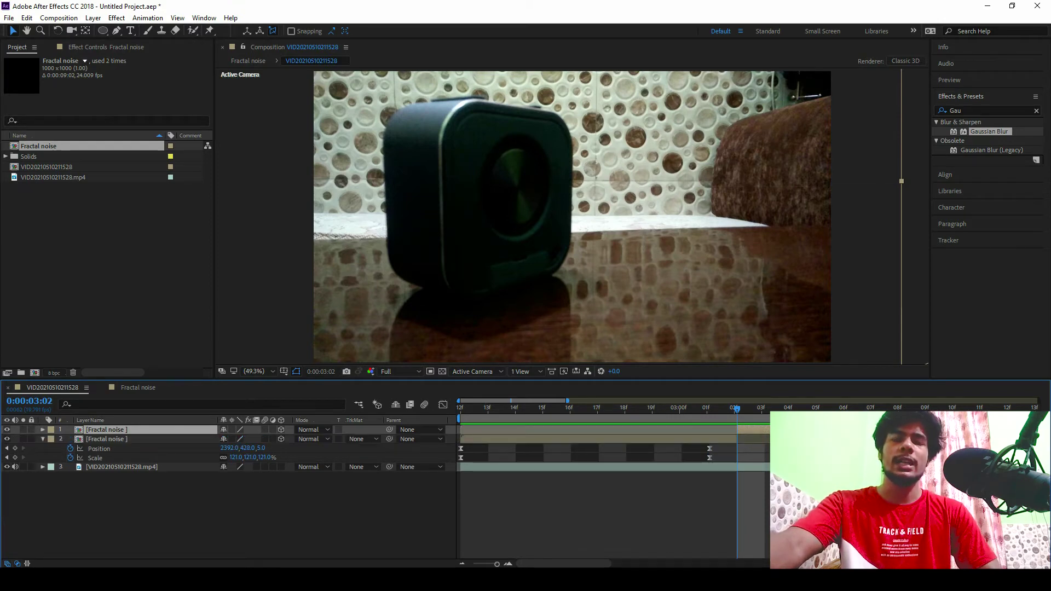
{"action": "key", "text": "ctrl+z"}
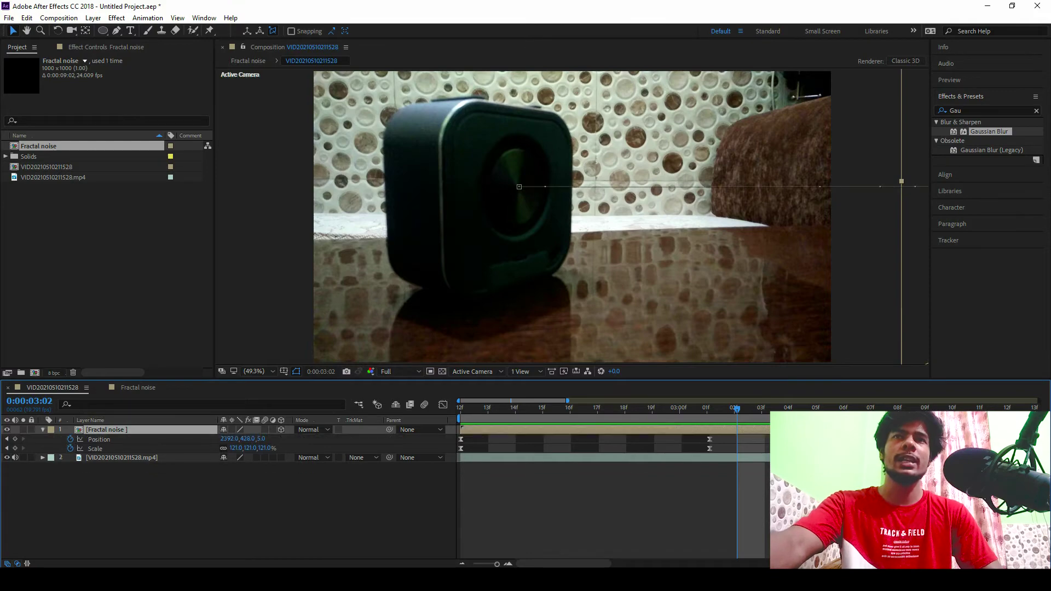
{"action": "left_click", "coordinate": [27, 18]}
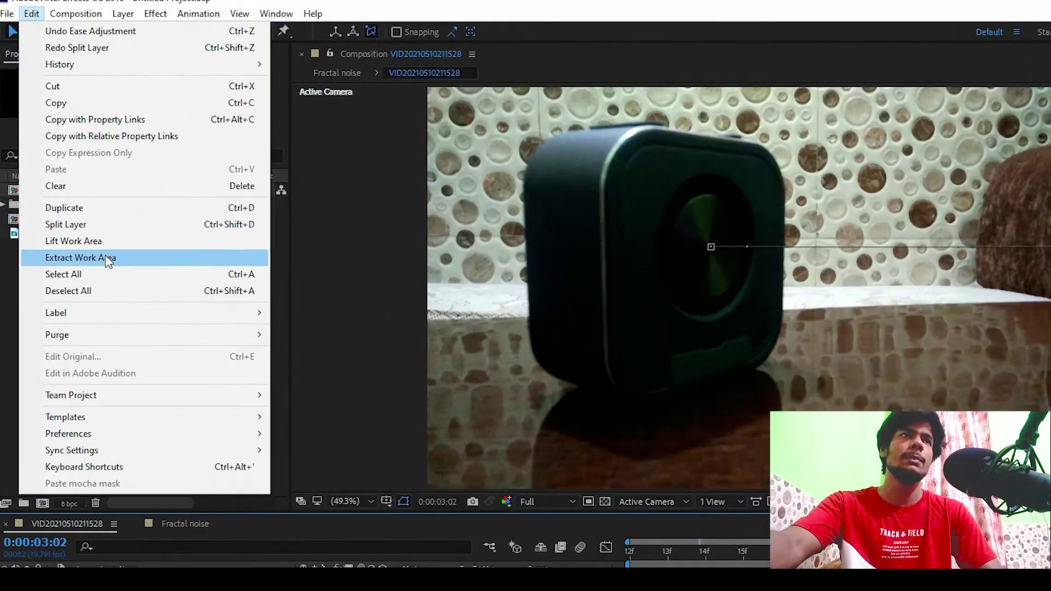
{"action": "left_click", "coordinate": [97, 225]}
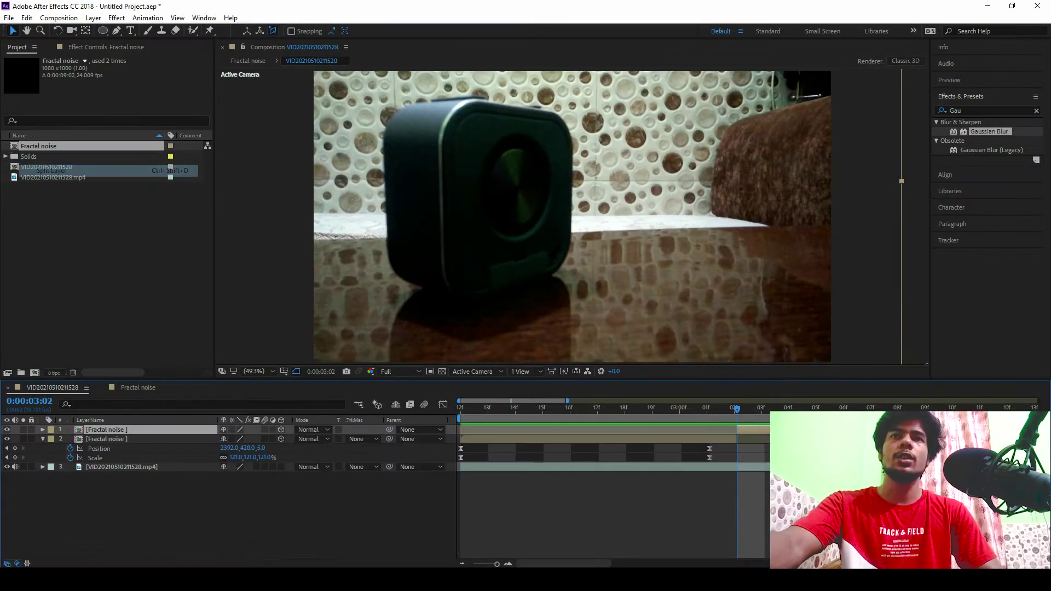
Delete the split-off part after 0:00:03:02 and move the playhead back to 0:00:02:13.
{"action": "double_click", "coordinate": [765, 436]}
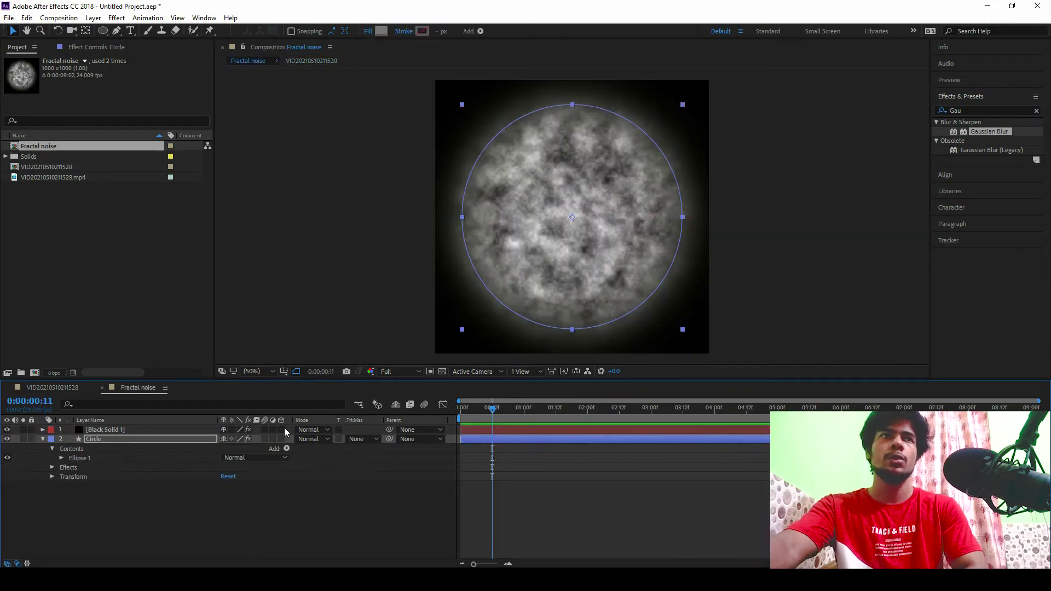
{"action": "left_click", "coordinate": [79, 387]}
{"action": "left_click", "coordinate": [754, 429]}
{"action": "key", "text": "Delete"}
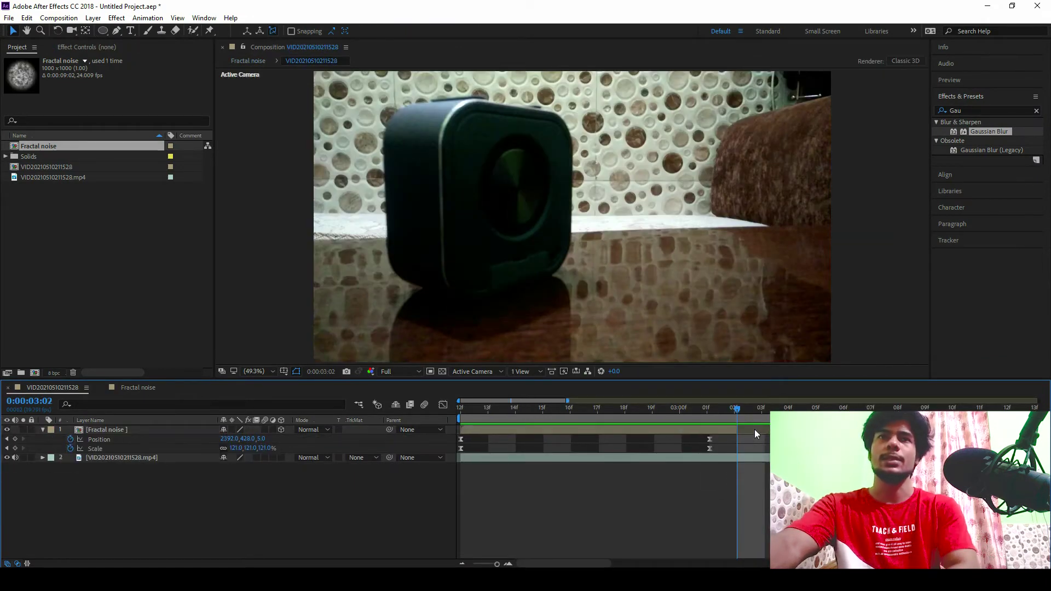
{"action": "left_click_drag", "start_coordinate": [688, 423], "coordinate": [488, 422]}
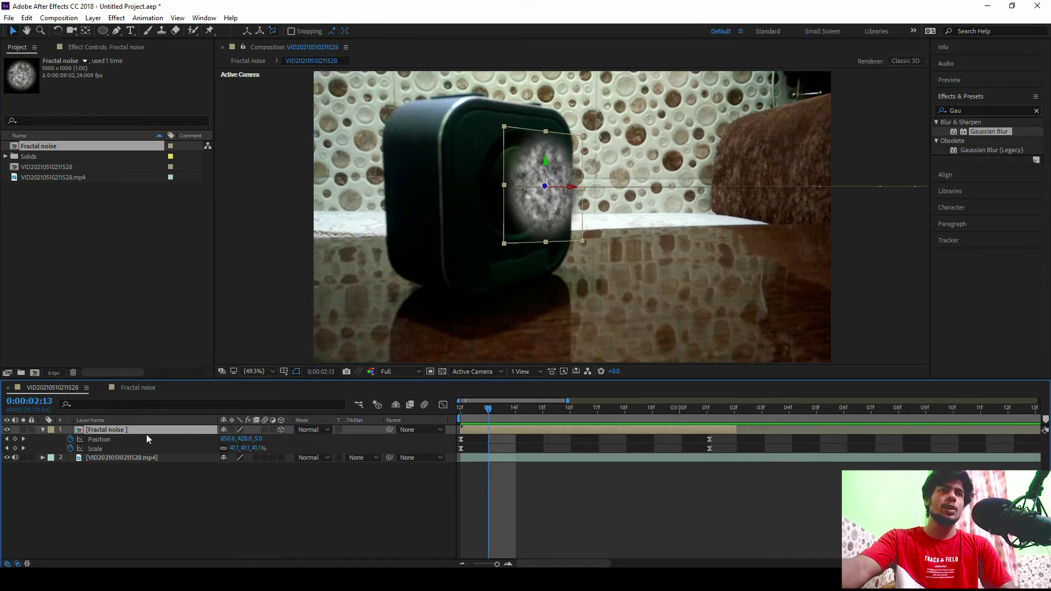
Duplicate the Fractal noise layer twice, delaying each copy by about two frames.
{"action": "left_click", "coordinate": [27, 18]}
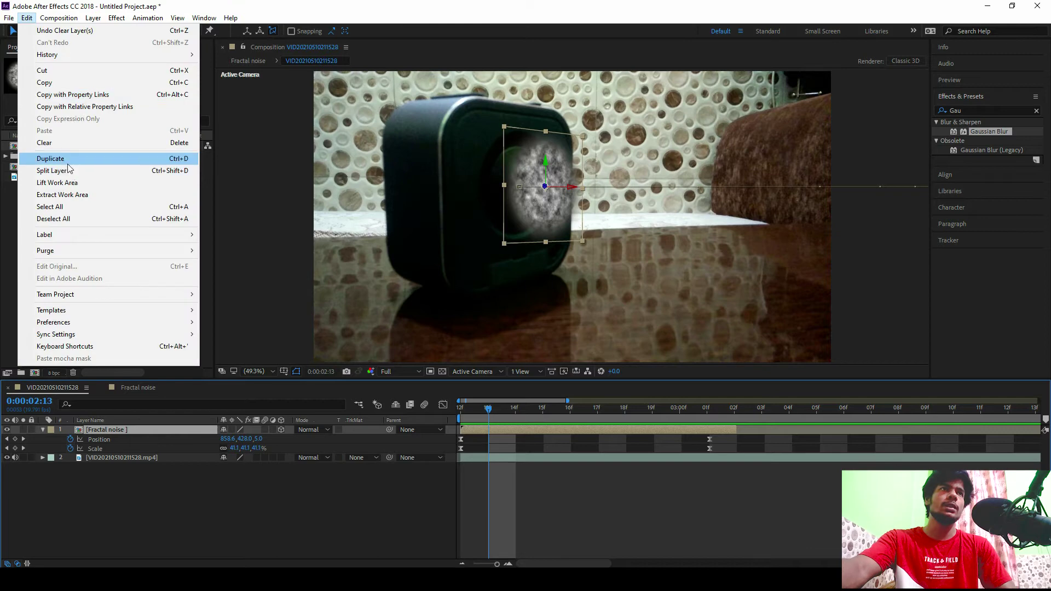
{"action": "left_click", "coordinate": [50, 159]}
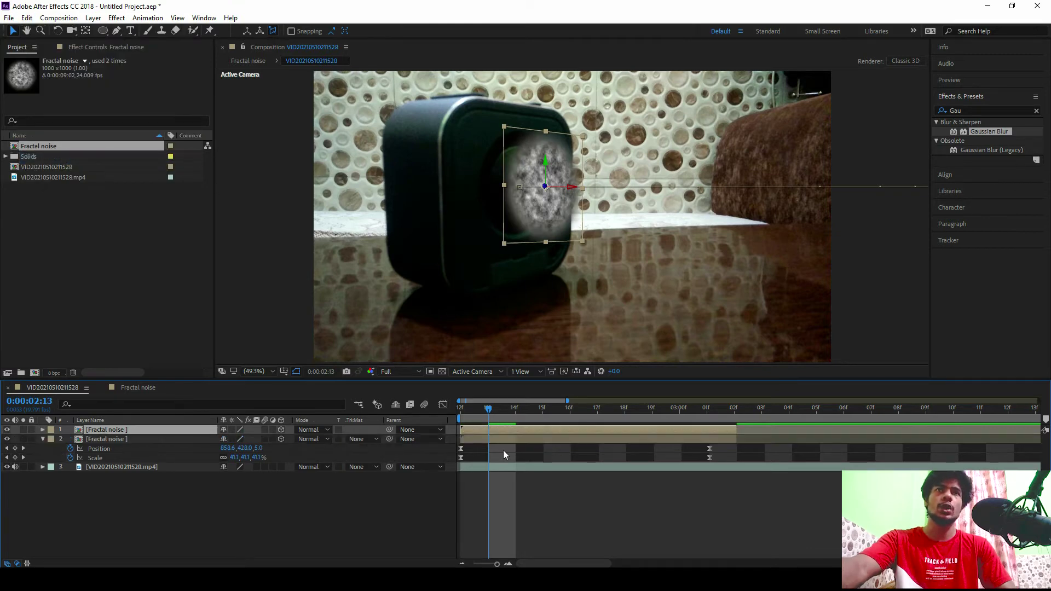
{"action": "left_click_drag", "start_coordinate": [499, 438], "coordinate": [539, 438]}
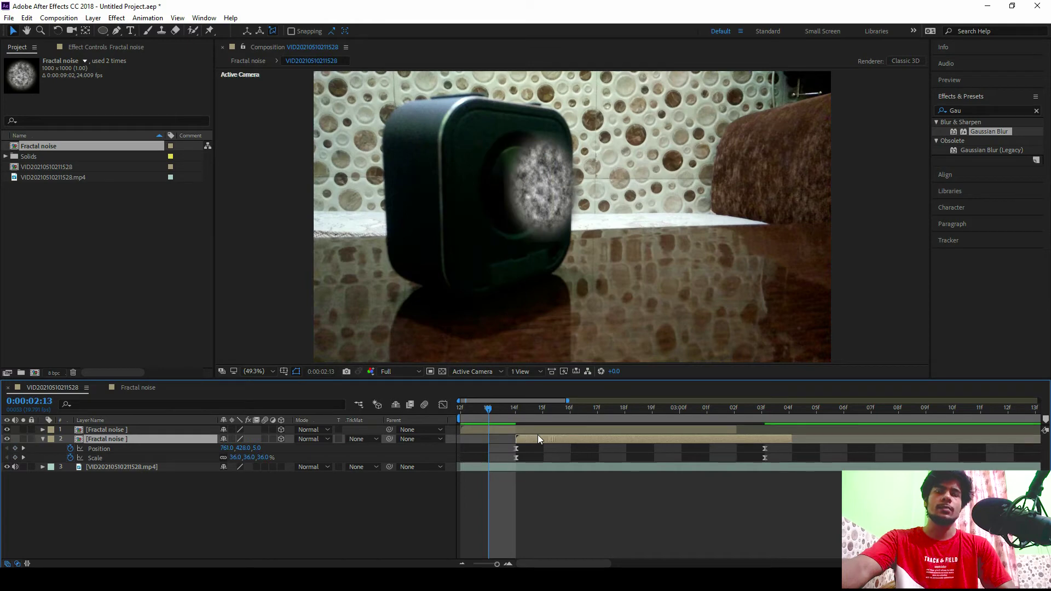
{"action": "key", "text": "ctrl+d"}
{"action": "left_click", "coordinate": [538, 449]}
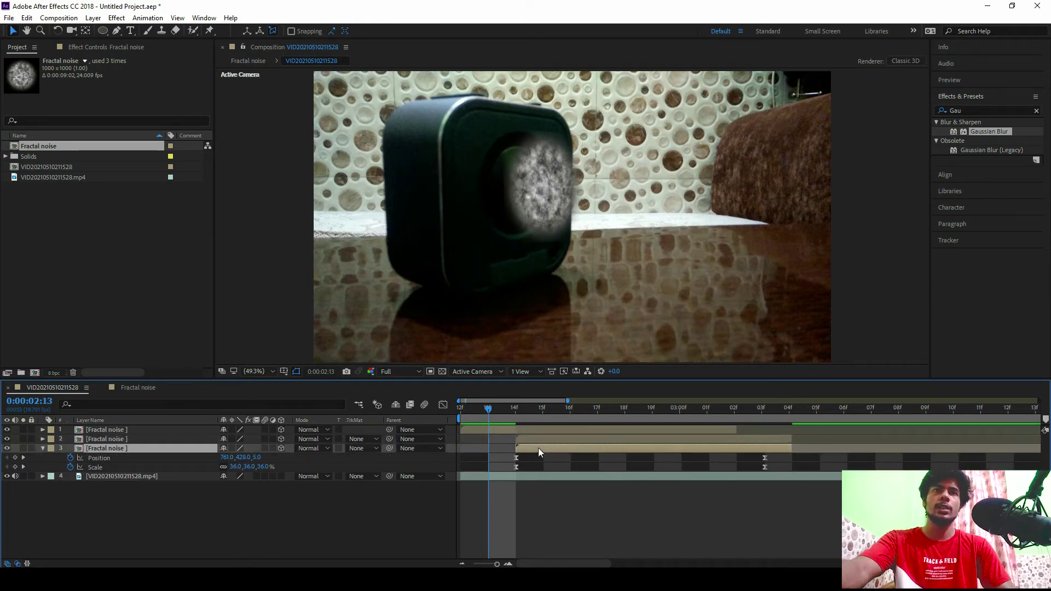
{"action": "left_click_drag", "start_coordinate": [537, 448], "coordinate": [645, 464]}
Add fourth and fifth Fractal noise copies, delay the fifth further, and preview the staggered circles.
{"action": "key", "text": "ctrl+d"}
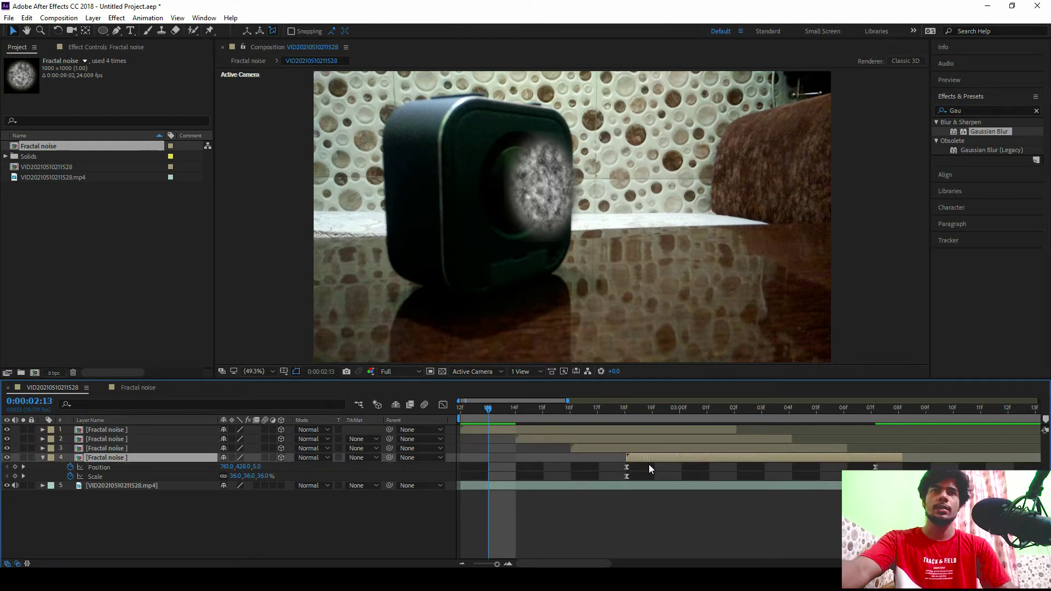
{"action": "key", "text": "ctrl+d"}
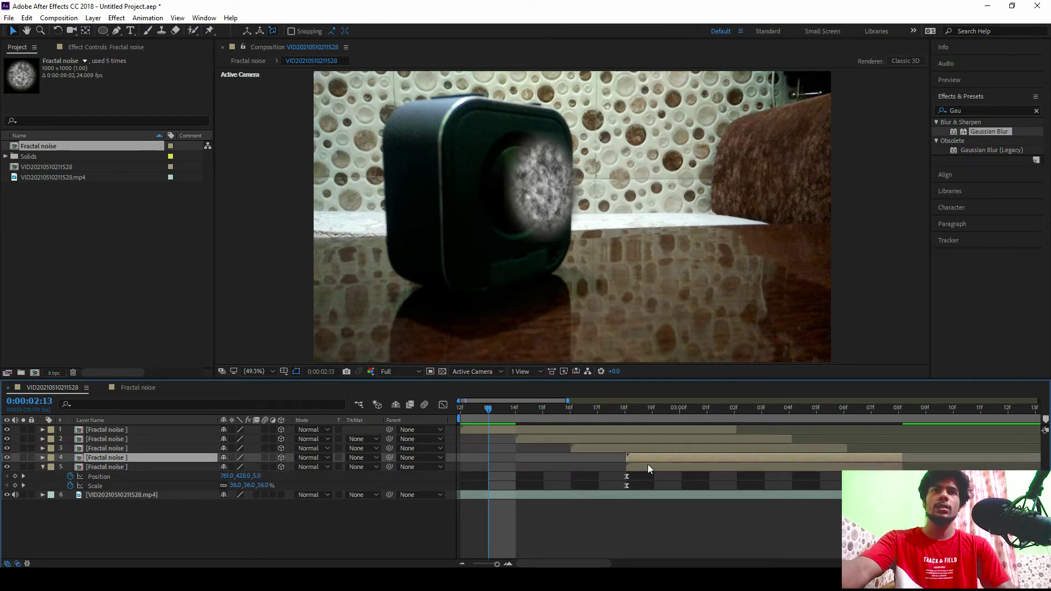
{"action": "left_click_drag", "start_coordinate": [649, 466], "coordinate": [685, 468]}
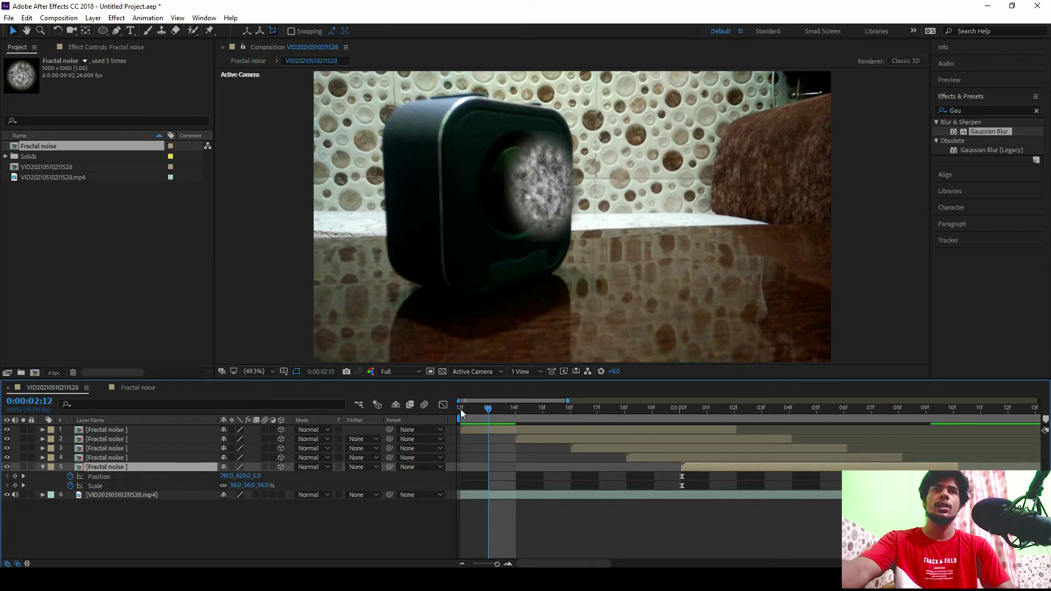
{"action": "key", "text": "space"}
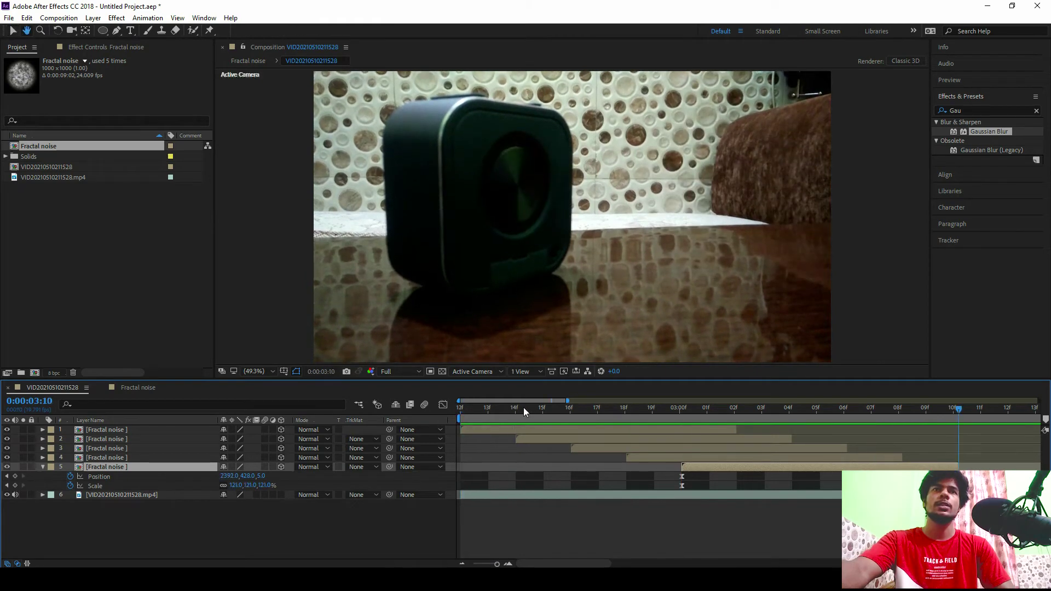
{"action": "key", "text": "space"}
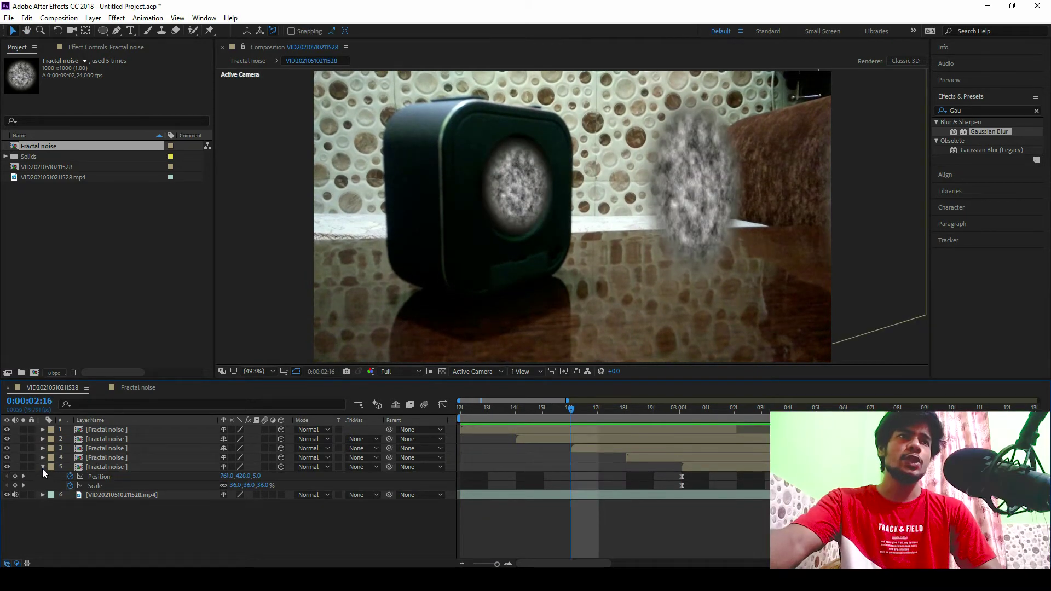
{"action": "left_click", "coordinate": [42, 468]}
{"action": "left_click", "coordinate": [91, 469]}
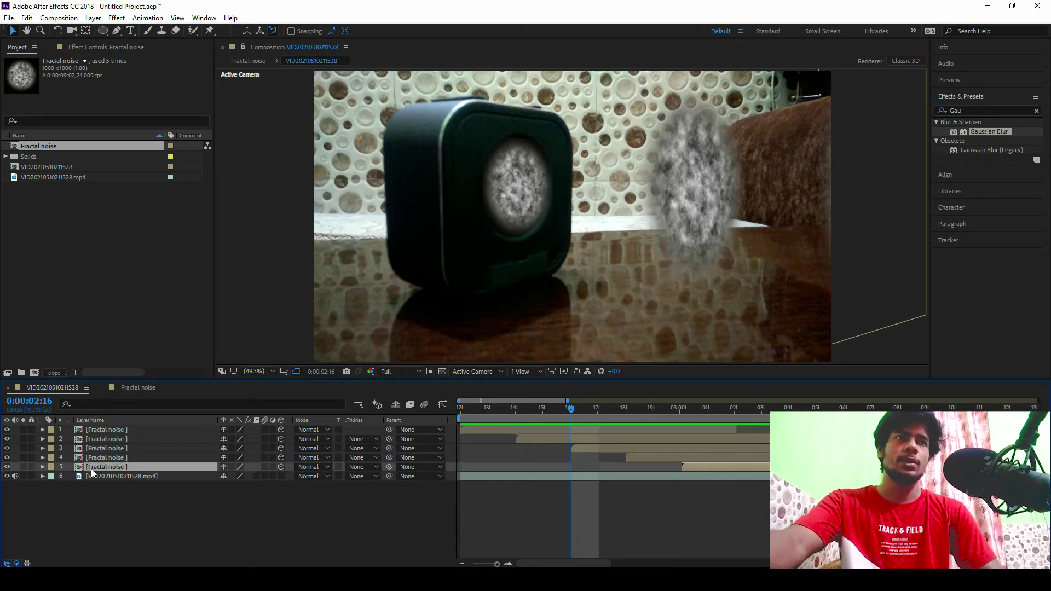
Pre-compose all five selected Fractal noise layers into a precomp named 'final fractal noise'.
{"action": "left_click", "coordinate": [110, 432], "text": "shift"}
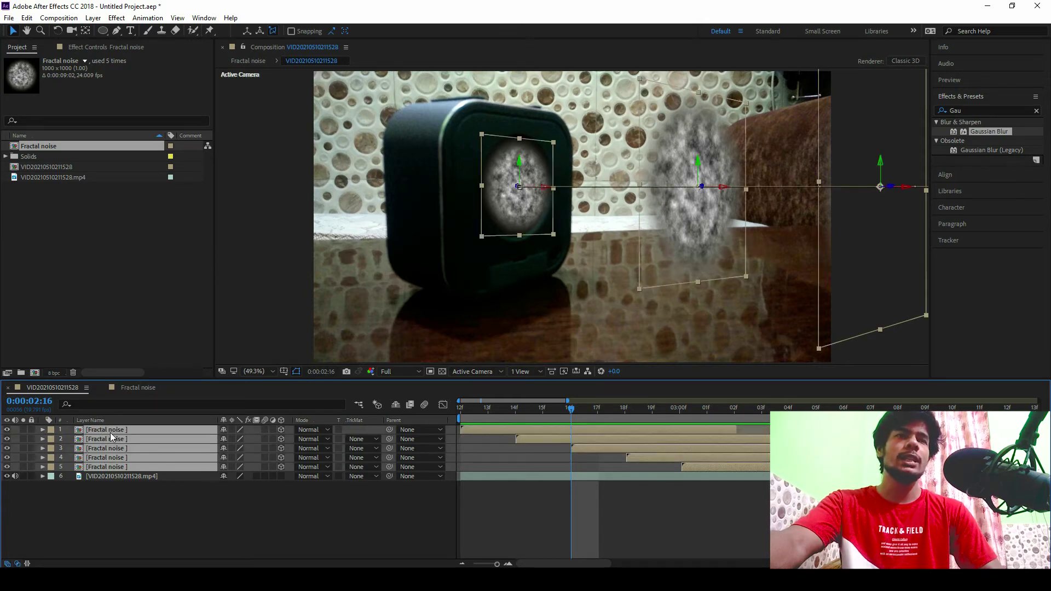
{"action": "right_click", "coordinate": [110, 432]}
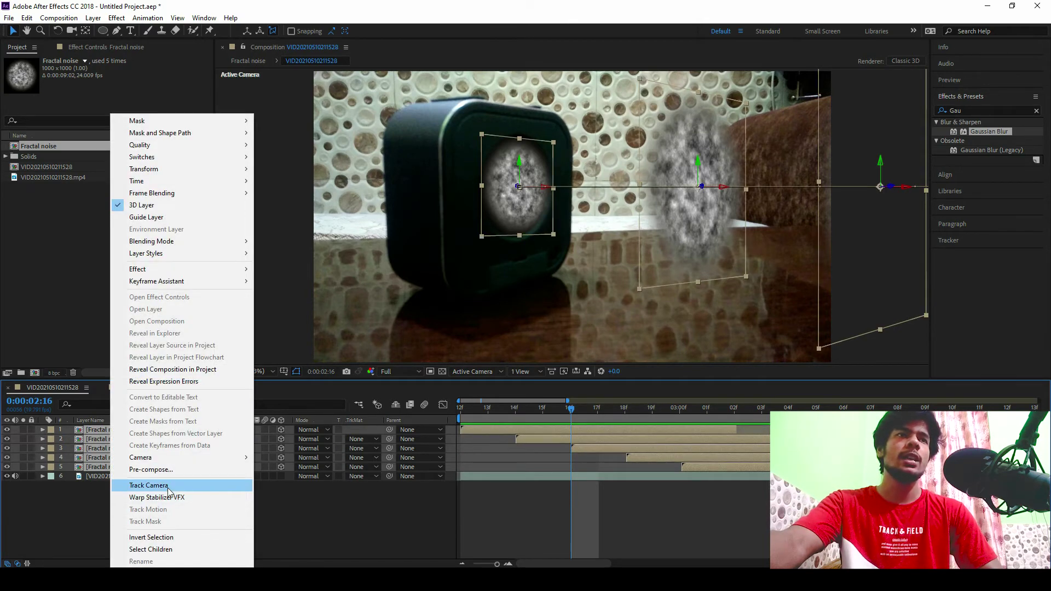
{"action": "left_click", "coordinate": [156, 469]}
{"action": "type", "text": "final f"}
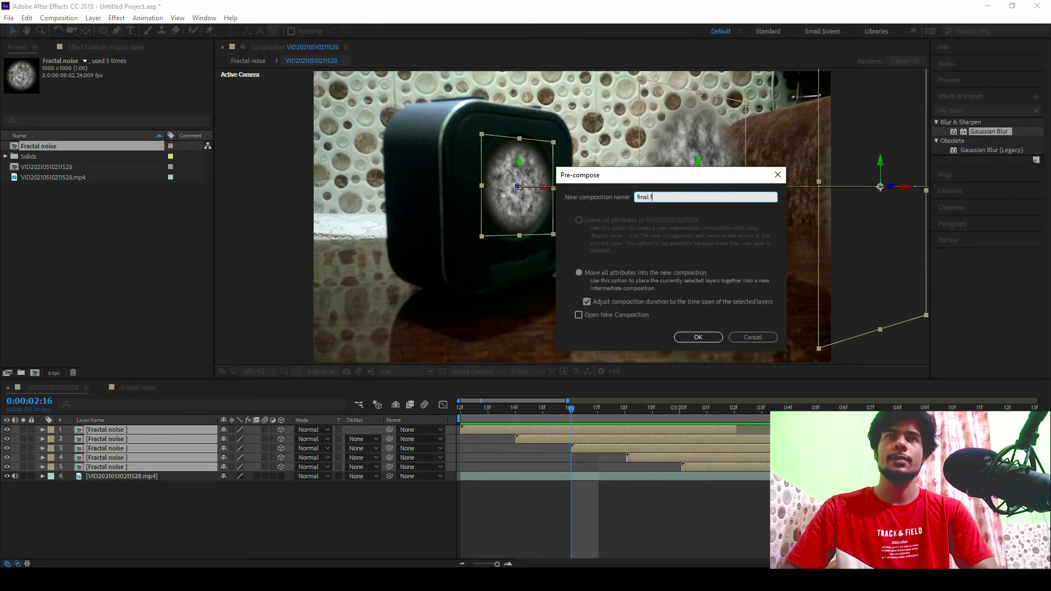
{"action": "type", "text": "ractal noise"}
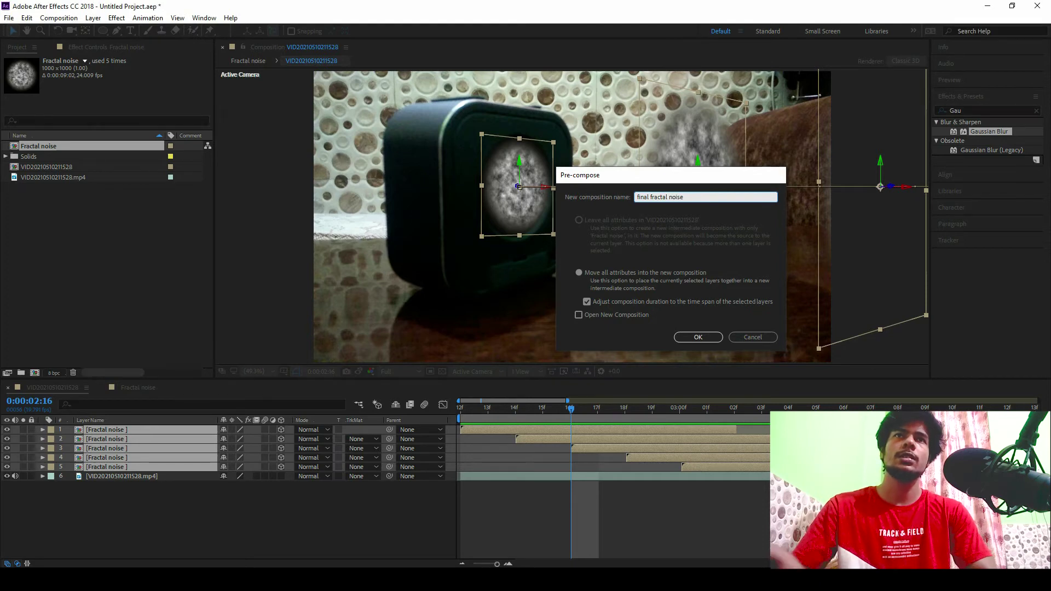
{"action": "key", "text": "Return"}
{"action": "key", "text": "Page_Up"}
{"action": "key", "text": "Page_Up"}
{"action": "key", "text": "Page_Up"}
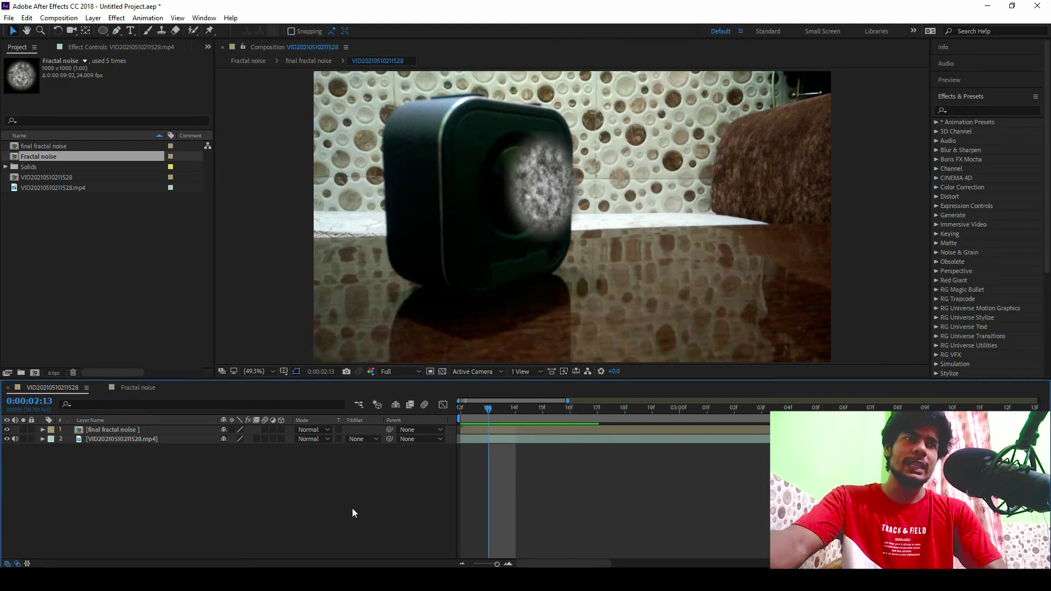
Search 'chro' in Effects & Presets and apply Chromatic Displacement to the VID20210510211528.mp4 layer.
{"action": "left_click", "coordinate": [138, 437]}
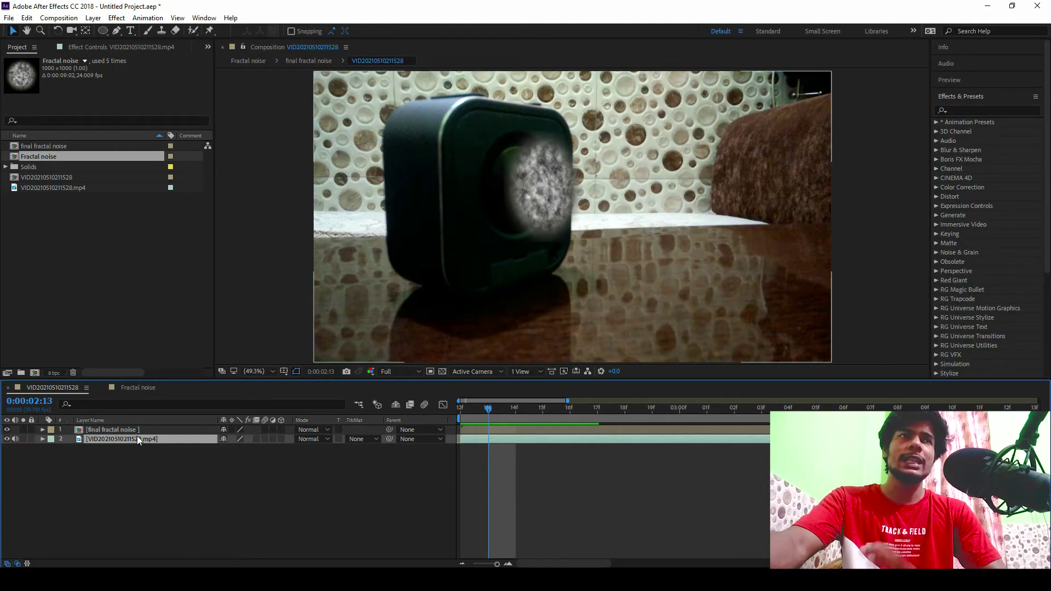
{"action": "left_click", "coordinate": [967, 109]}
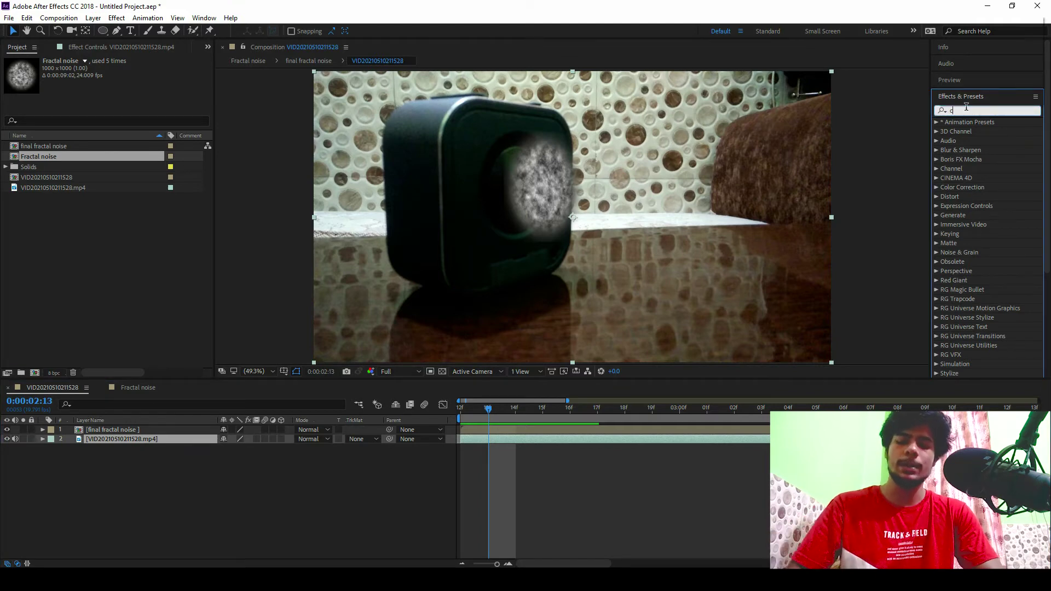
{"action": "type", "text": "chro"}
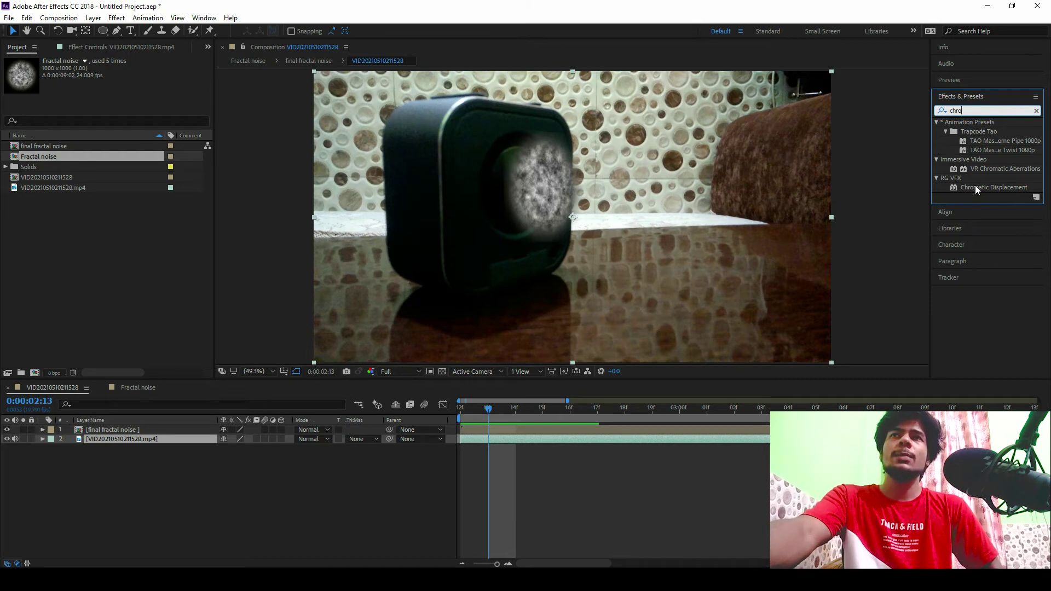
{"action": "left_click_drag", "start_coordinate": [975, 186], "coordinate": [172, 438]}
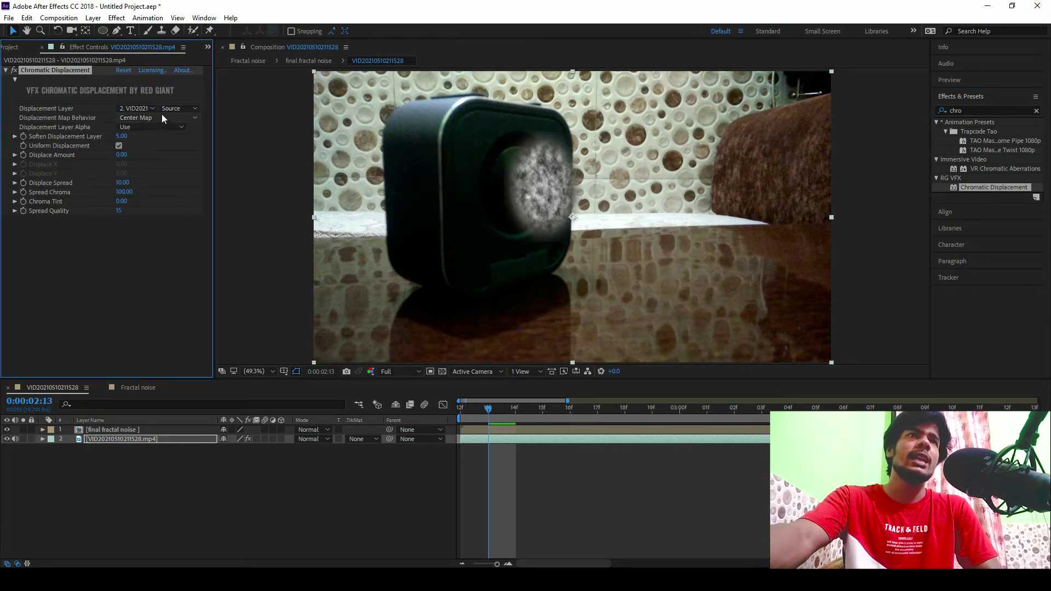
Set the Displacement Layer to final fractal noise with its alpha set to Ignore.
{"action": "left_click", "coordinate": [144, 109]}
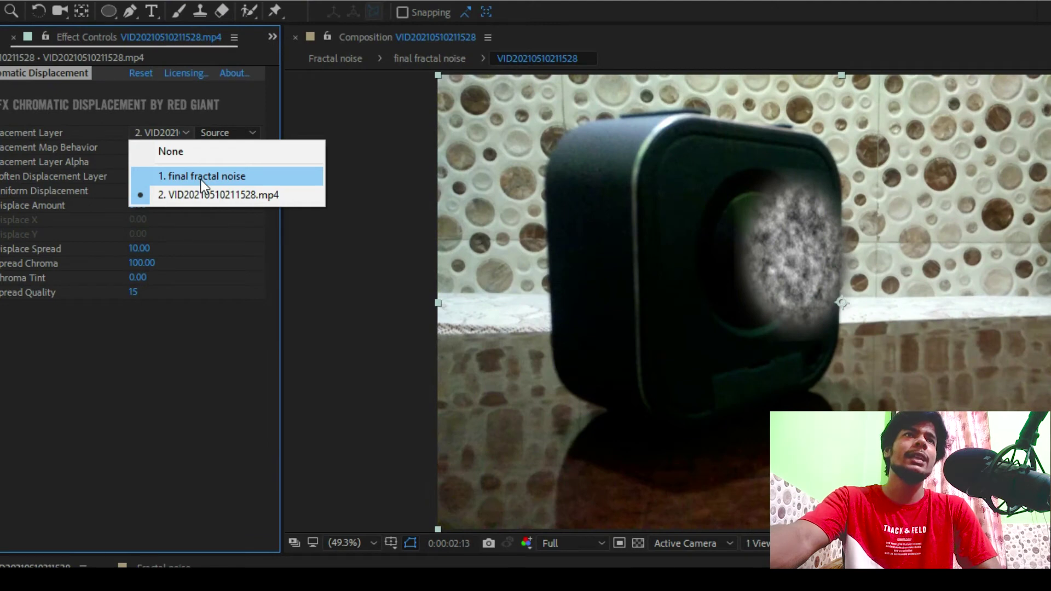
{"action": "left_click", "coordinate": [200, 176]}
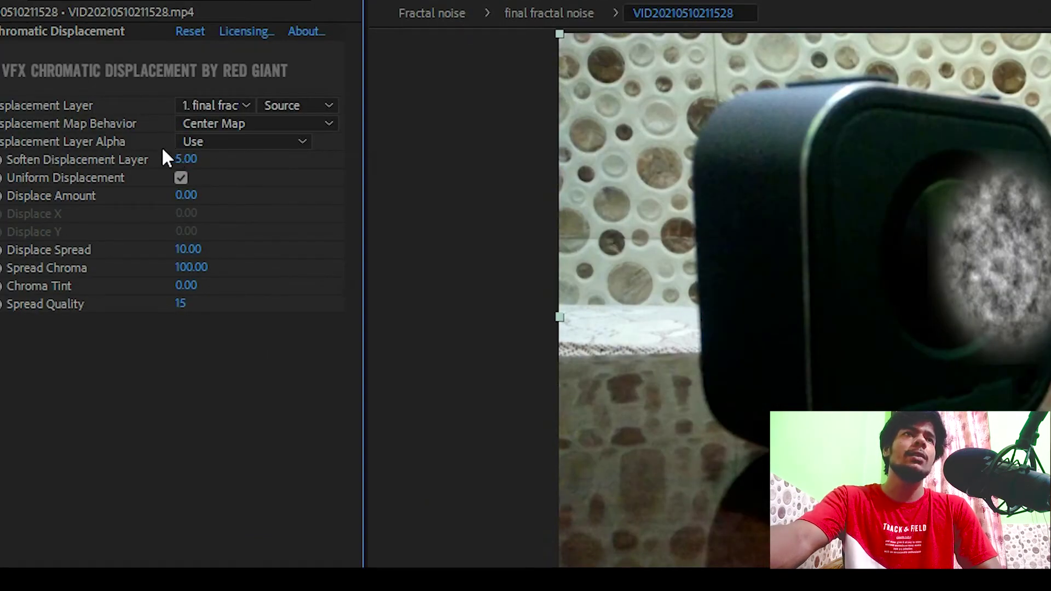
{"action": "left_click", "coordinate": [219, 141]}
{"action": "left_click", "coordinate": [255, 195]}
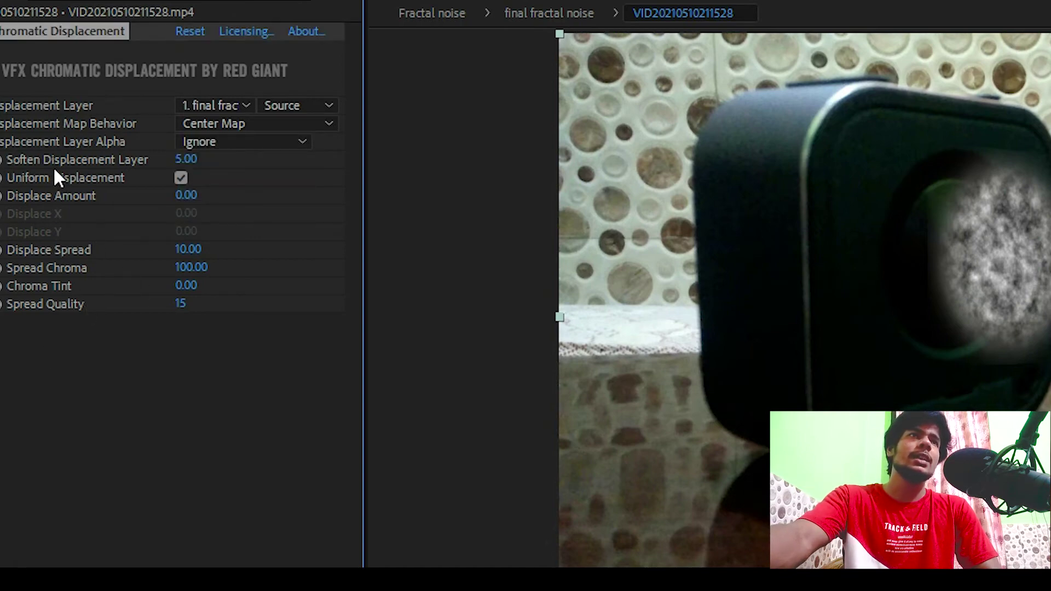
Set Soften Displacement Layer to 50 and Displace Amount to -50.
{"action": "left_click", "coordinate": [185, 160]}
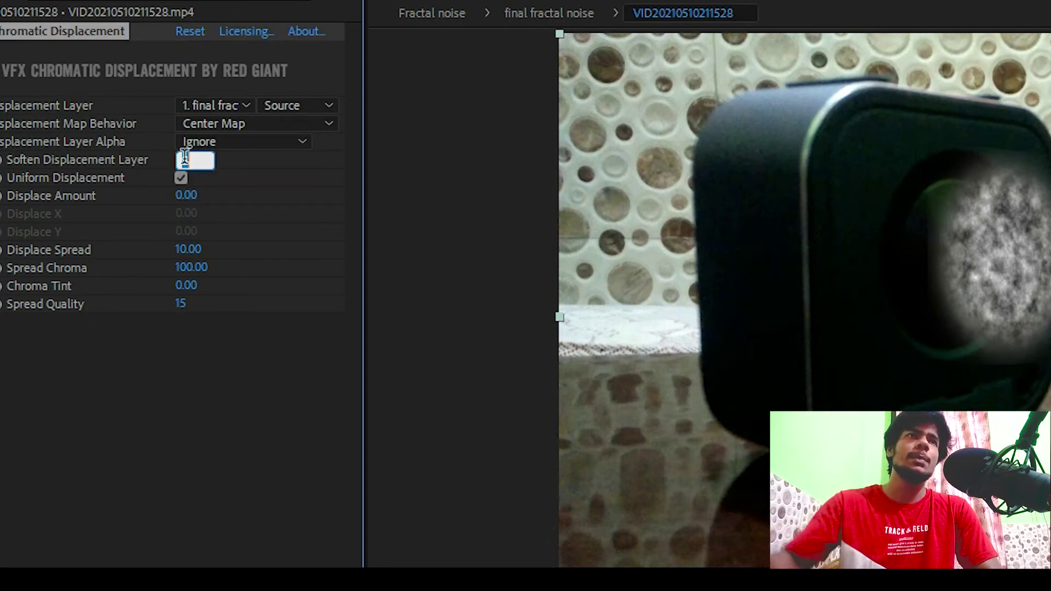
{"action": "type", "text": "10"}
{"action": "key", "text": "Return"}
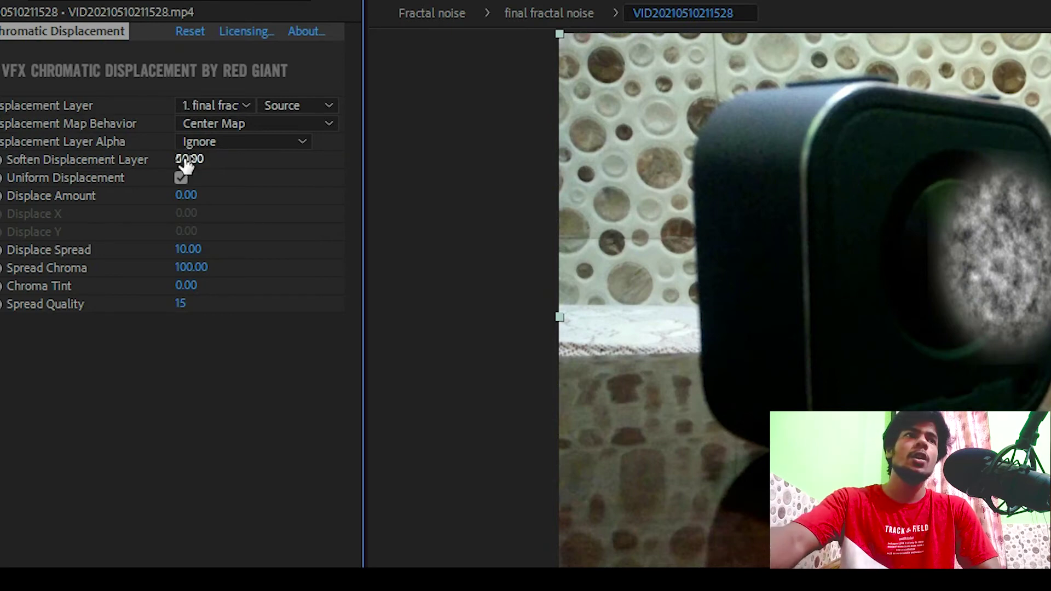
{"action": "left_click", "coordinate": [186, 196]}
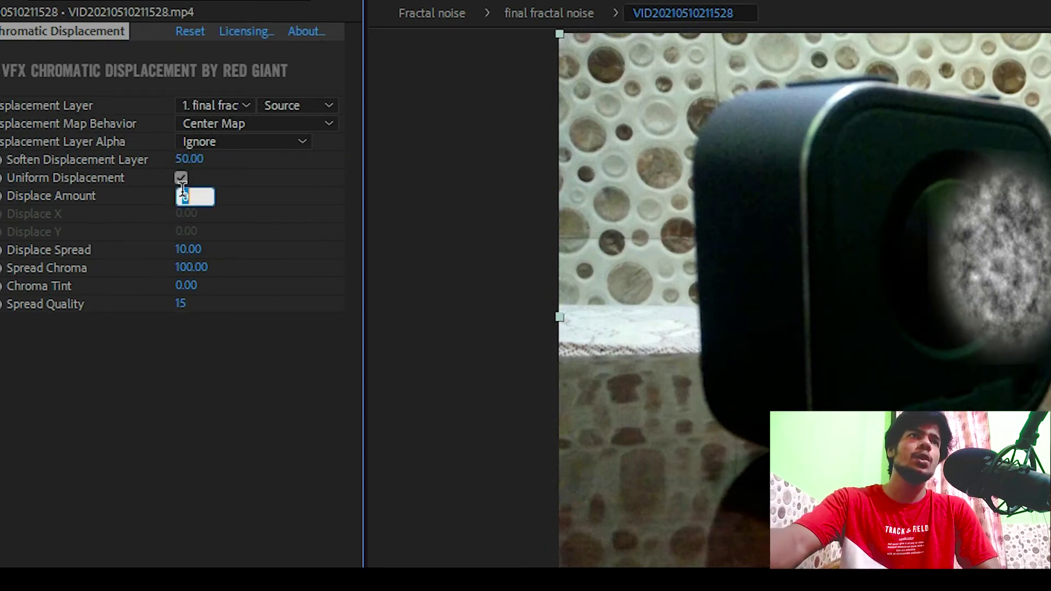
{"action": "type", "text": "-50"}
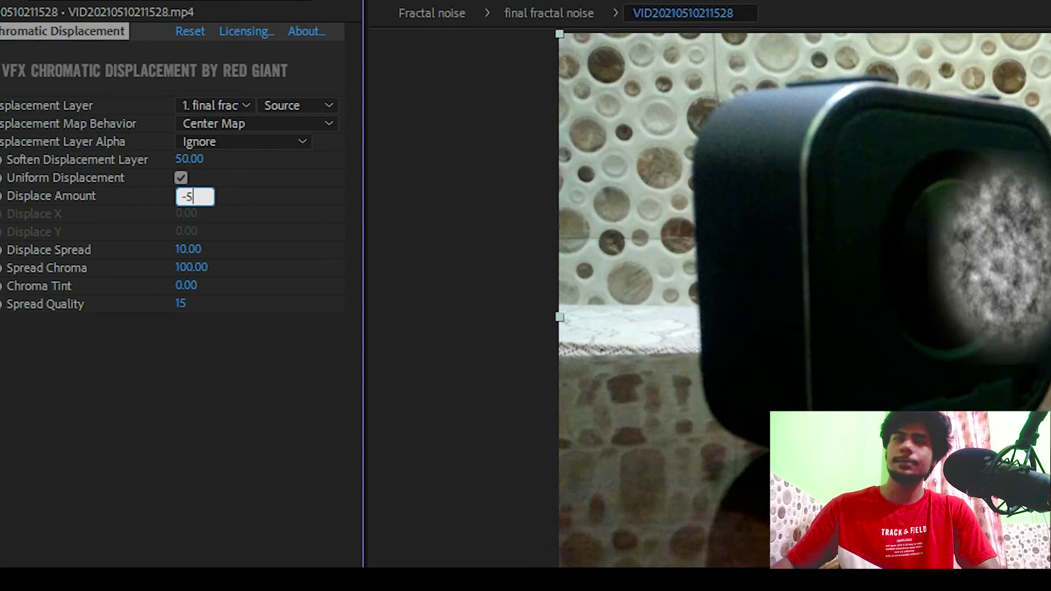
{"action": "key", "text": "Return"}
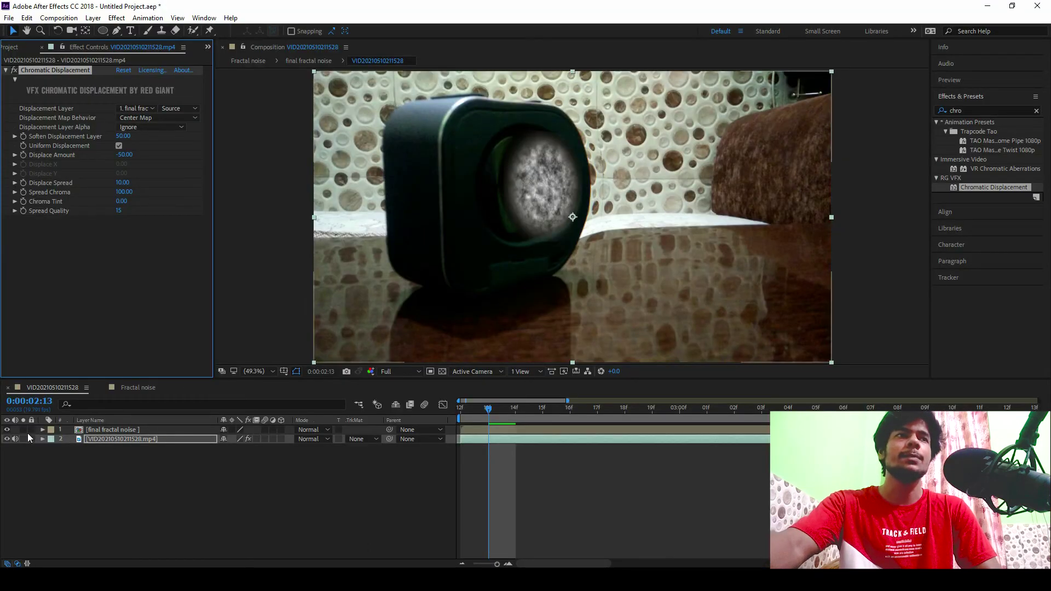
Hide the final fractal noise layer and preview the displacement animation.
{"action": "left_click", "coordinate": [7, 430]}
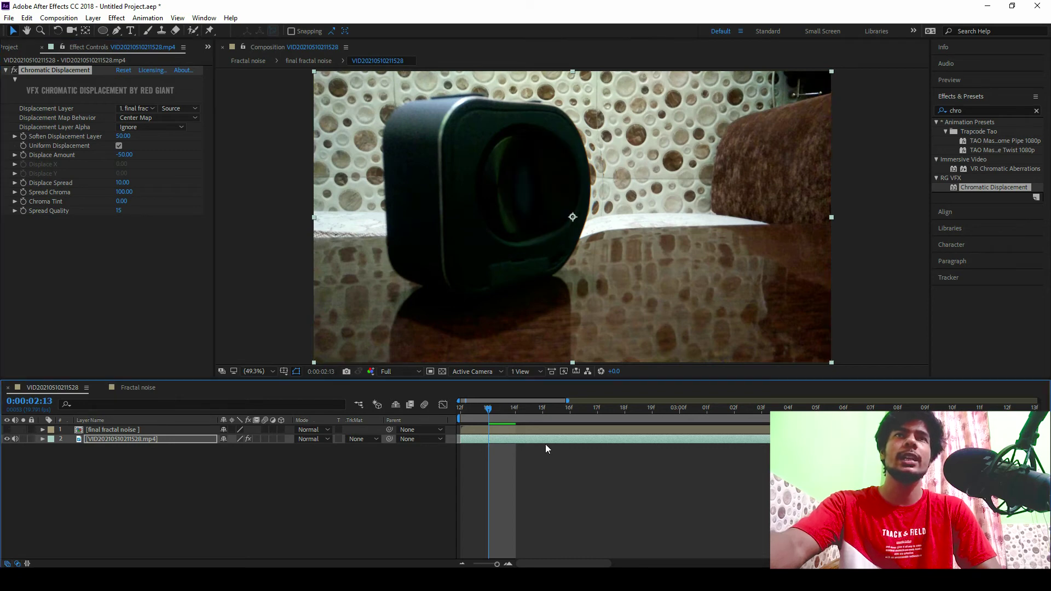
{"action": "key", "text": "space"}
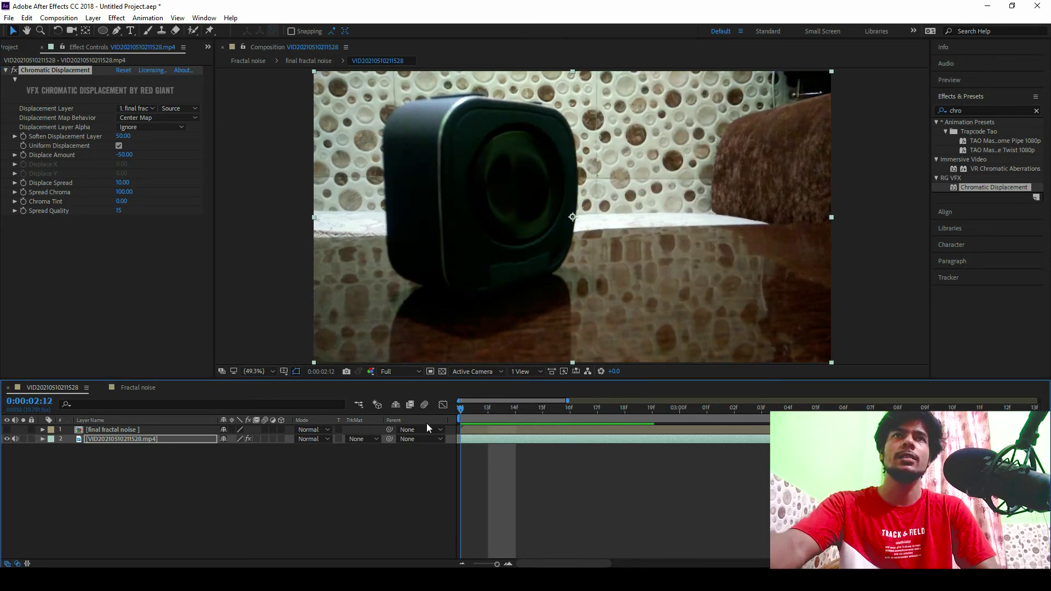
{"action": "left_click", "coordinate": [570, 425]}
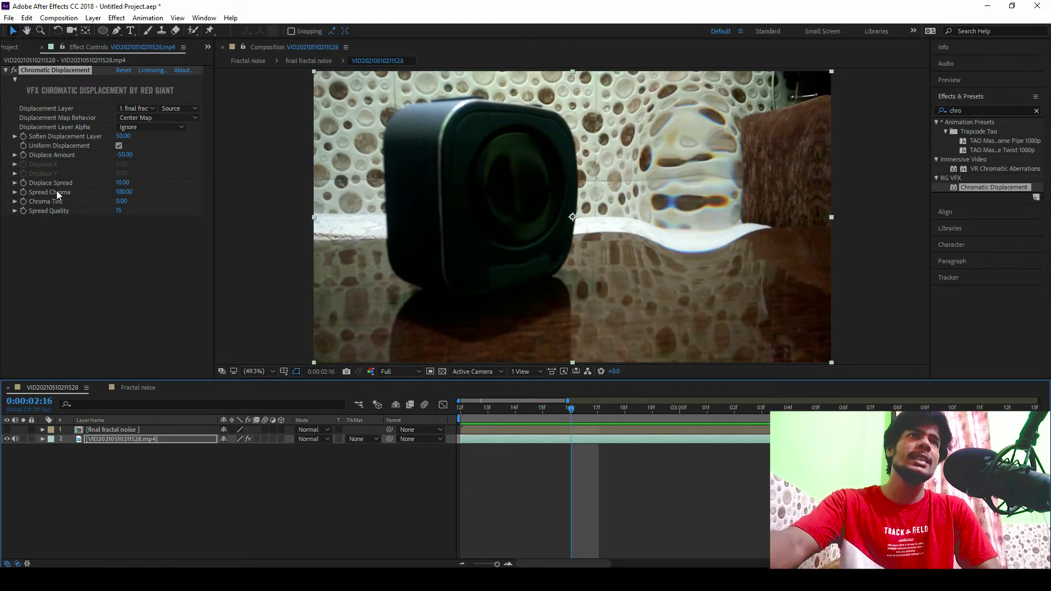
Set Displace Spread to 50 and replay the preview from the start.
{"action": "left_click_drag", "start_coordinate": [123, 182], "coordinate": [141, 175]}
{"action": "left_click", "coordinate": [123, 182]}
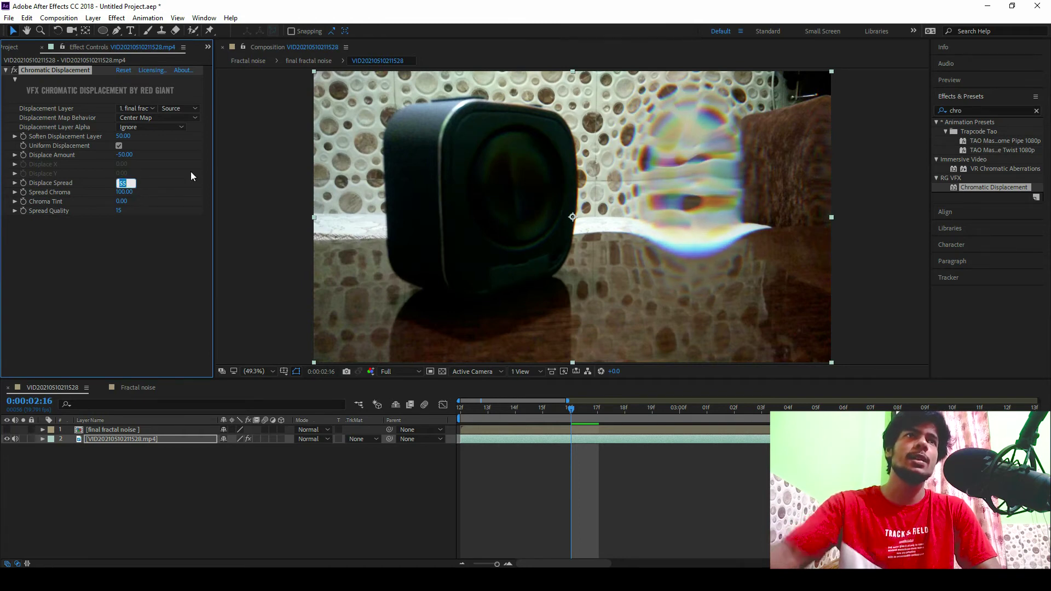
{"action": "type", "text": "50"}
{"action": "key", "text": "Return"}
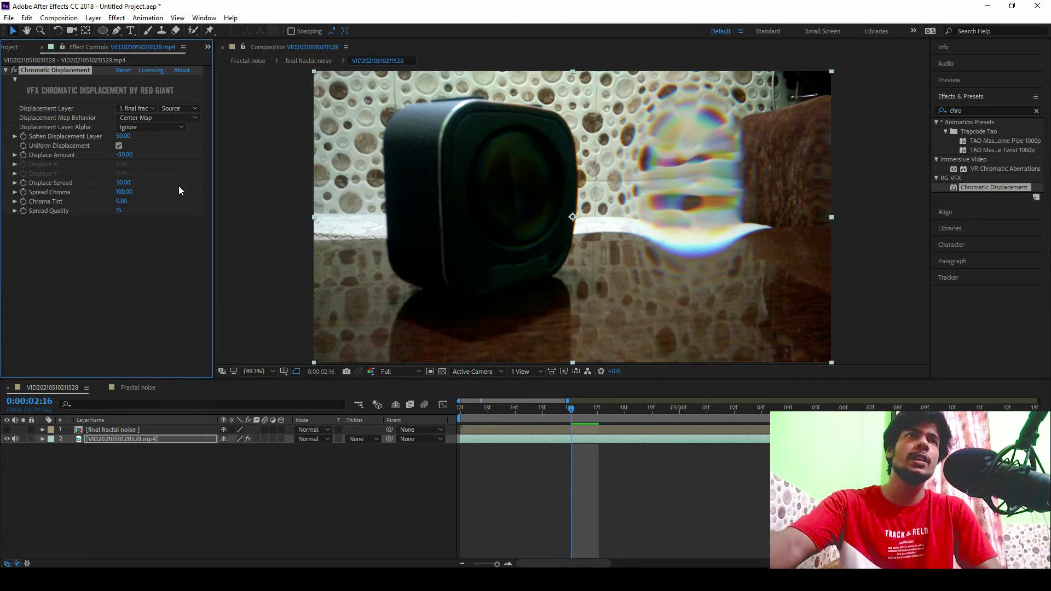
{"action": "key", "text": "Home"}
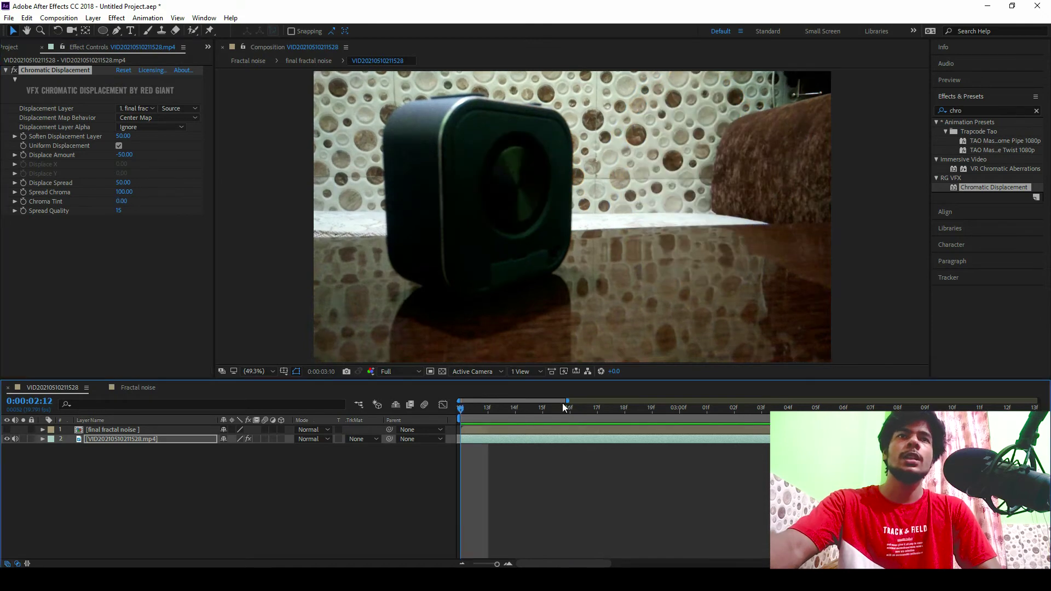
{"action": "key", "text": "space"}
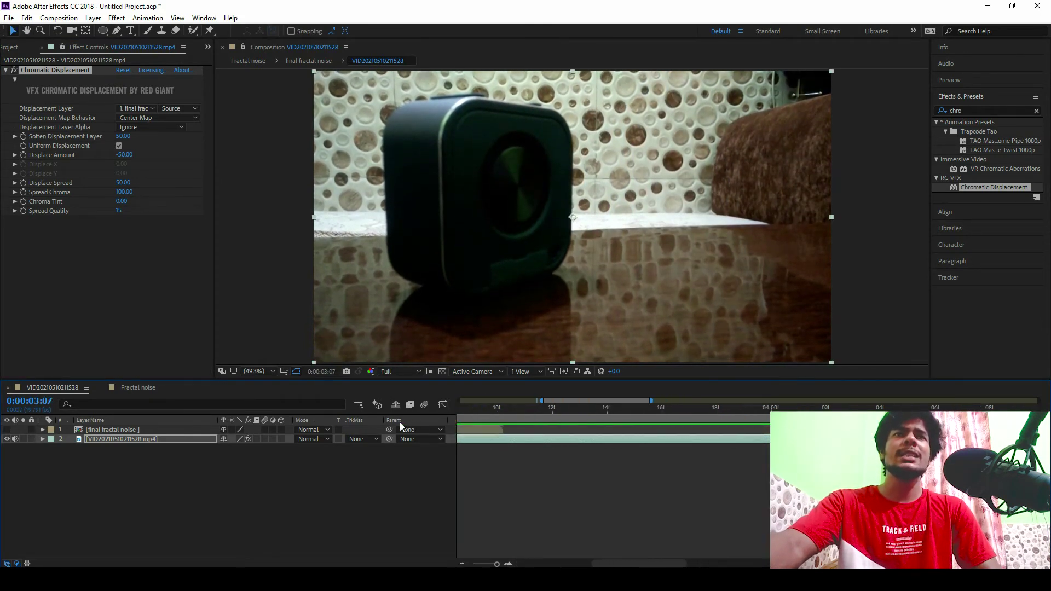
{"action": "left_click", "coordinate": [535, 412]}
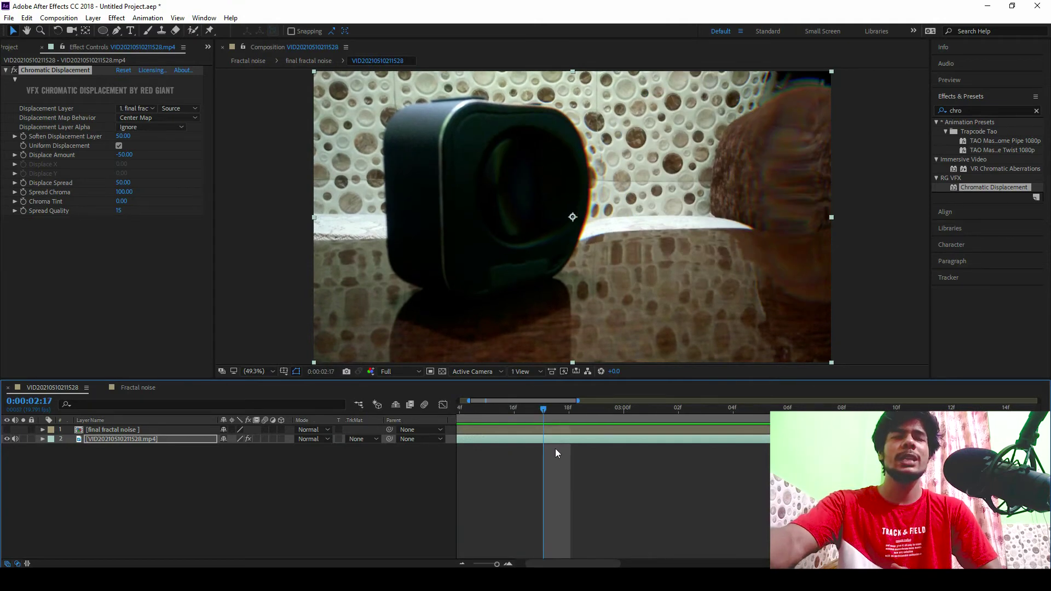
{"action": "left_click", "coordinate": [134, 430]}
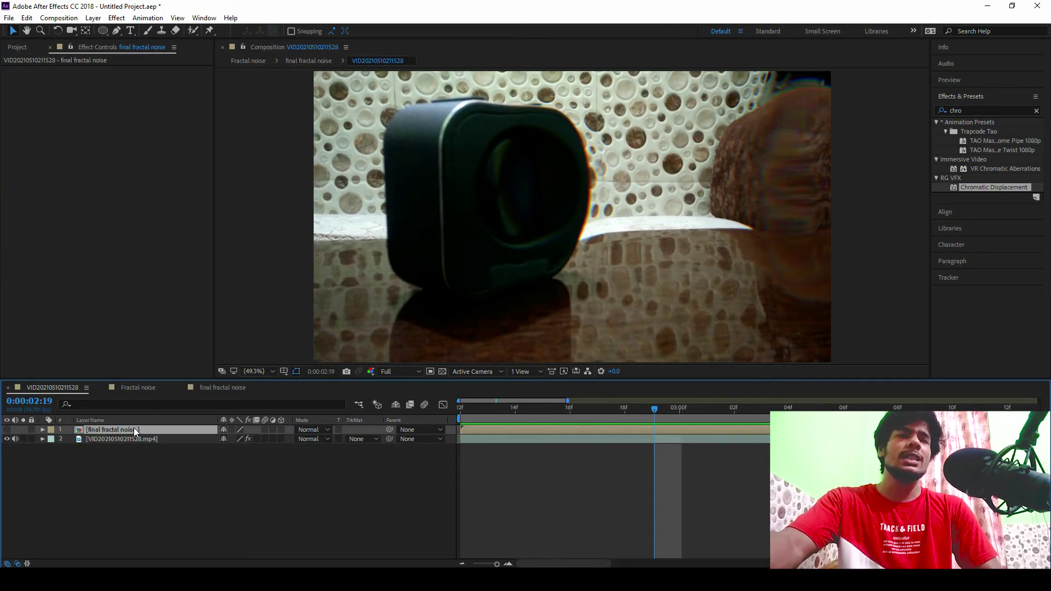
{"action": "double_click", "coordinate": [133, 429]}
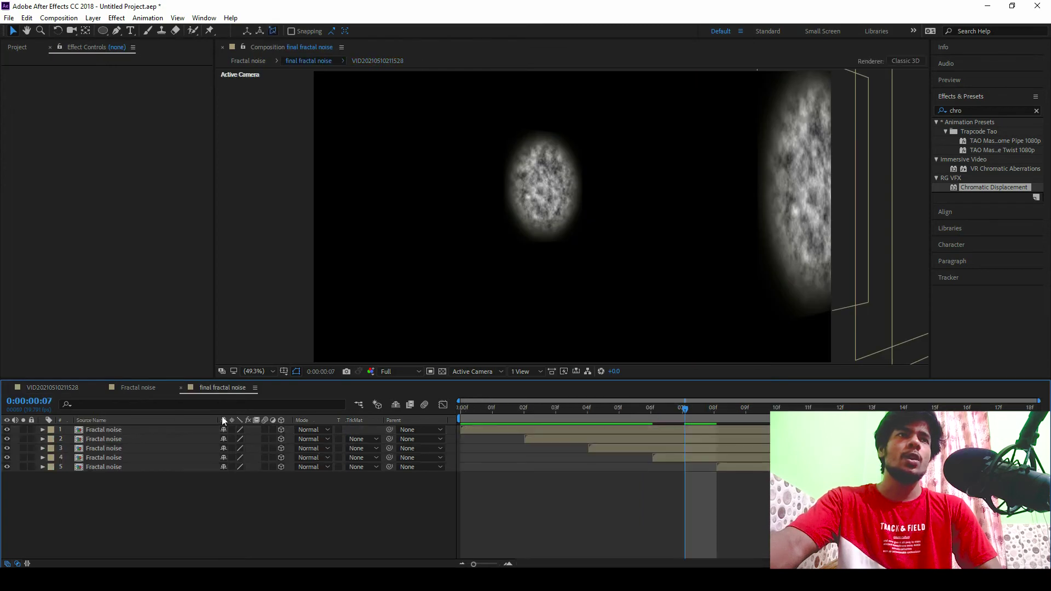
{"action": "left_click", "coordinate": [560, 440]}
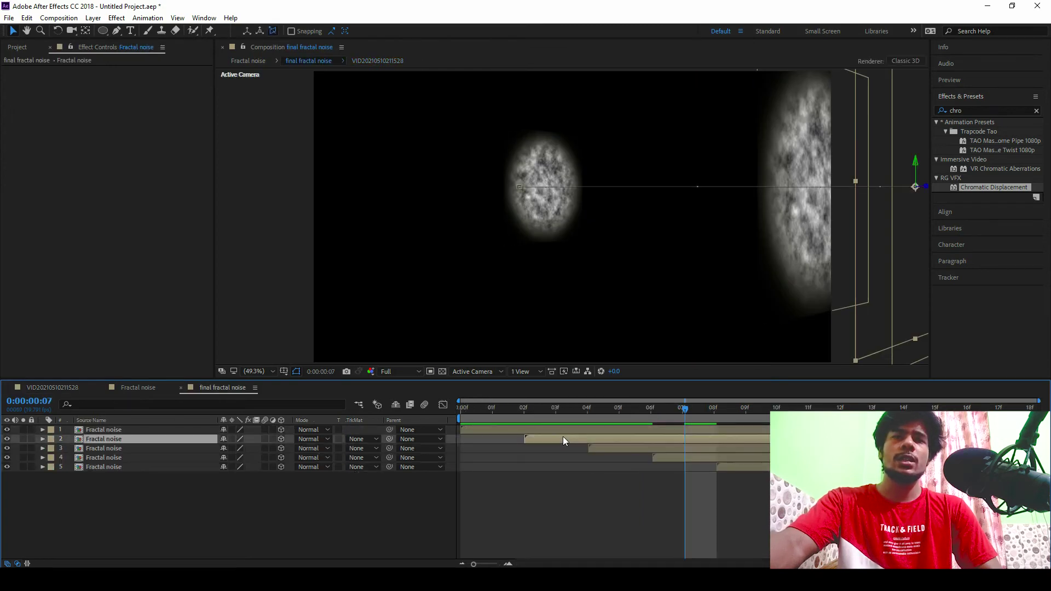
{"action": "left_click_drag", "start_coordinate": [557, 438], "coordinate": [782, 468]}
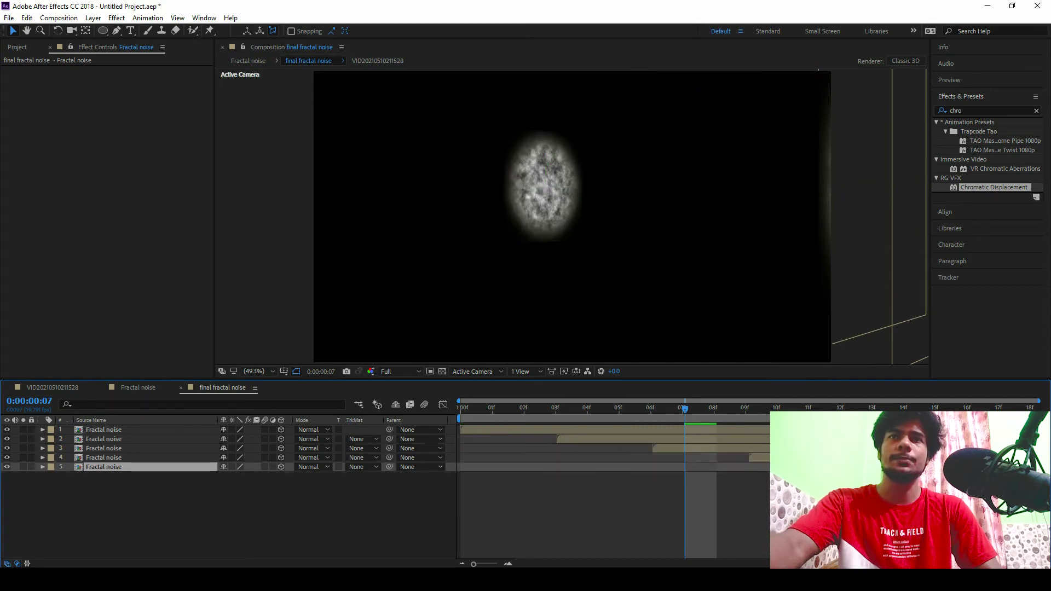
{"action": "left_click", "coordinate": [70, 387]}
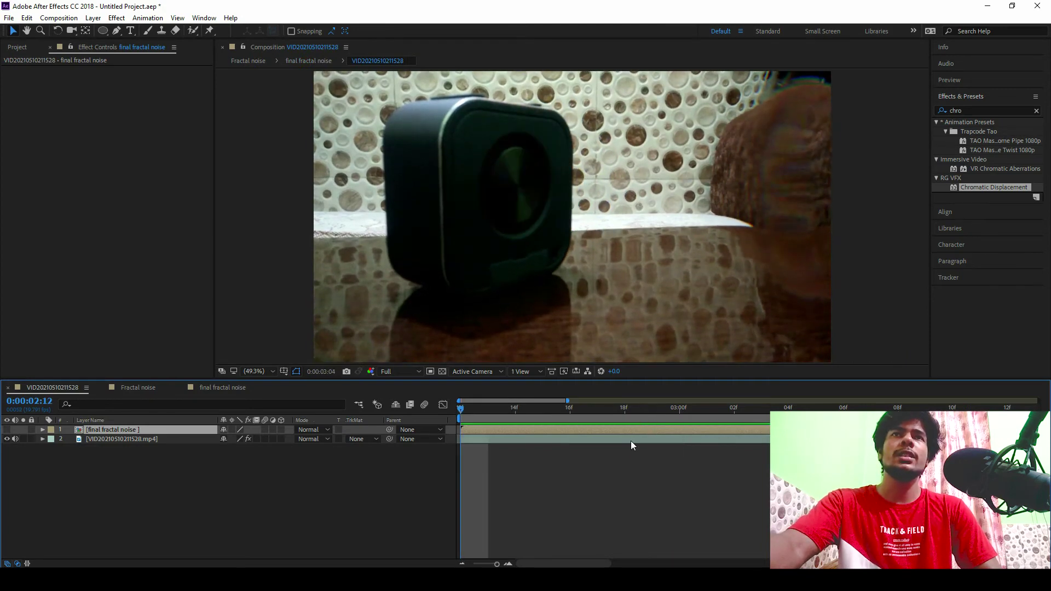
Preview the ripple, then delete Chromatic Displacement from the video layer's effects.
{"action": "key", "text": "space"}
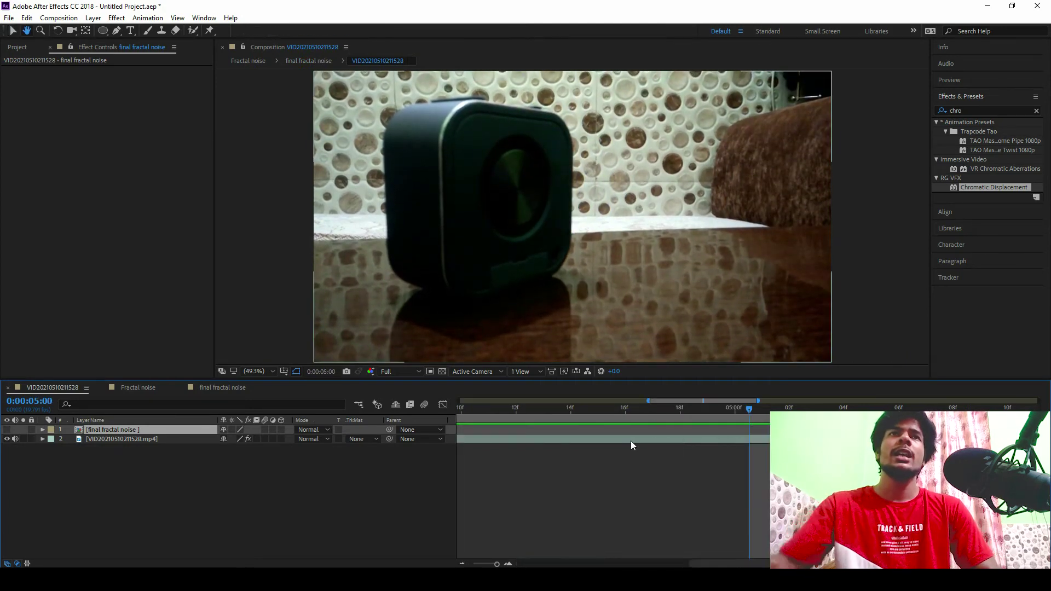
{"action": "key", "text": "v"}
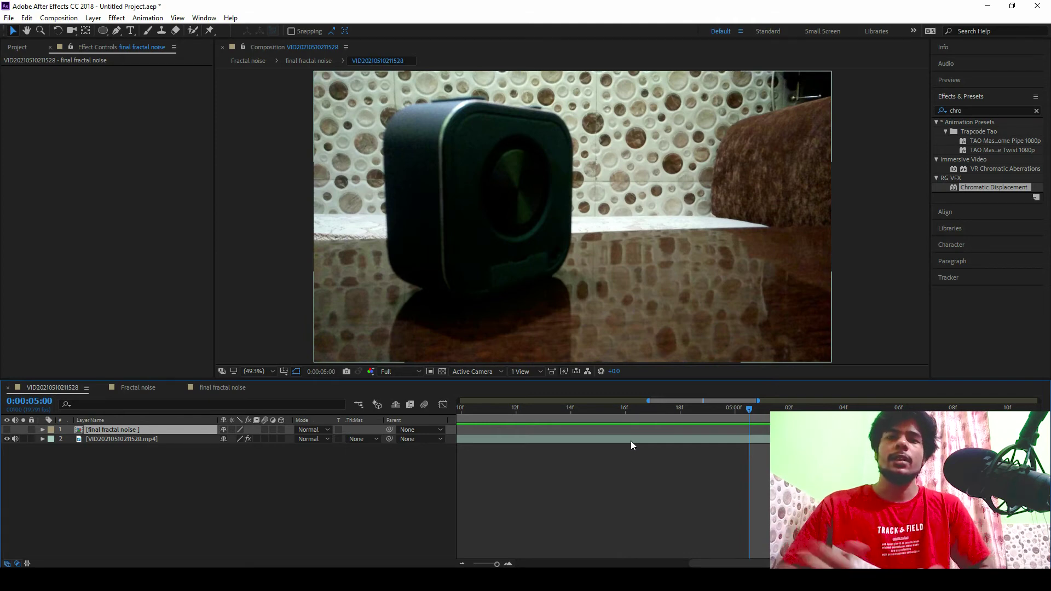
{"action": "left_click", "coordinate": [125, 439]}
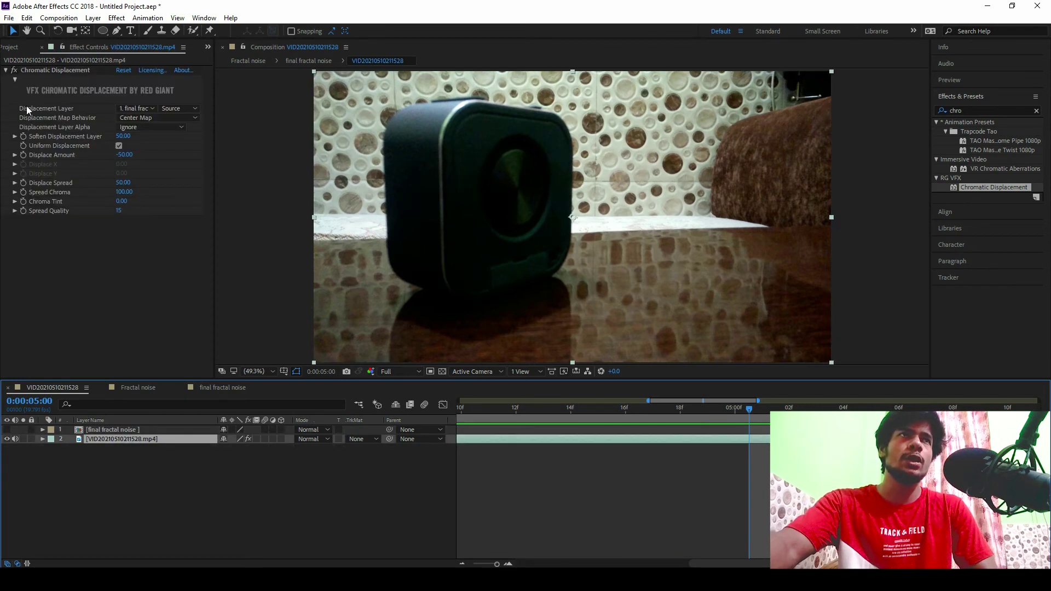
{"action": "left_click", "coordinate": [43, 72]}
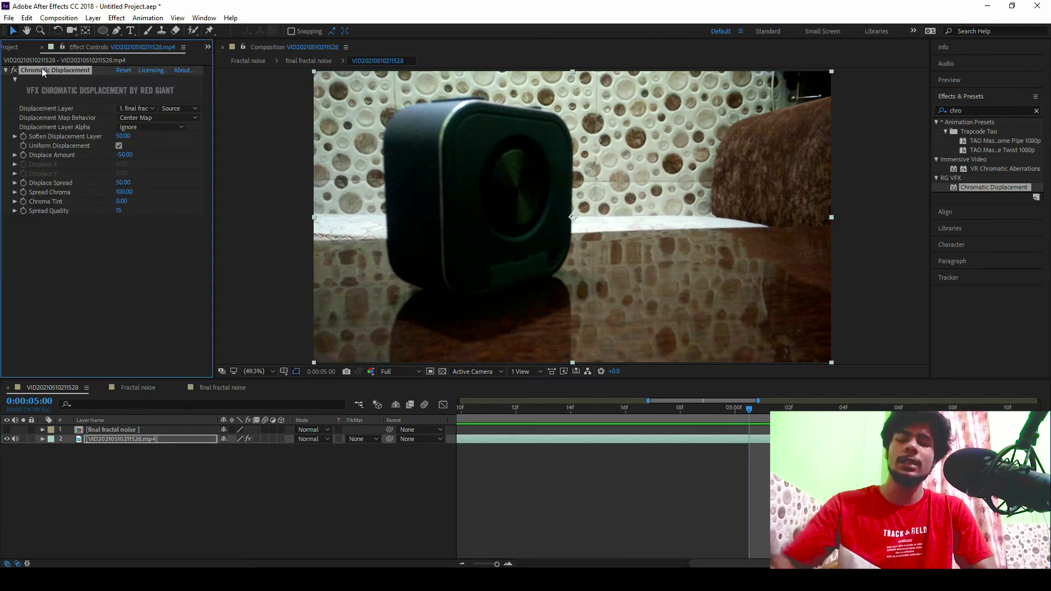
{"action": "key", "text": "Delete"}
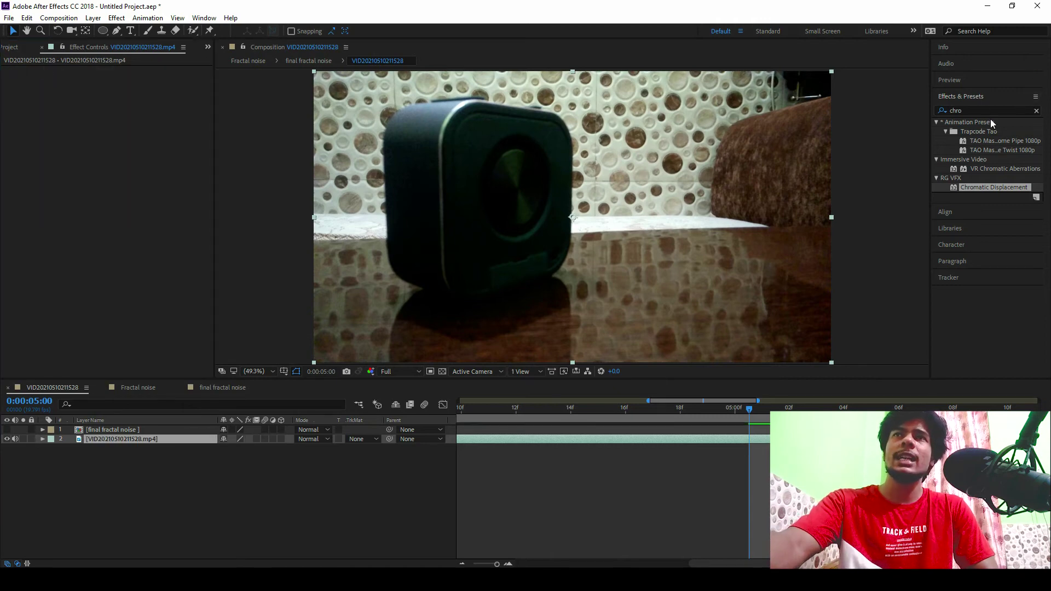
Apply Displacement Map from a 'Disp' search and set its Map Layer to final fractal noise.
{"action": "left_click", "coordinate": [982, 110]}
{"action": "type", "text": "D"}
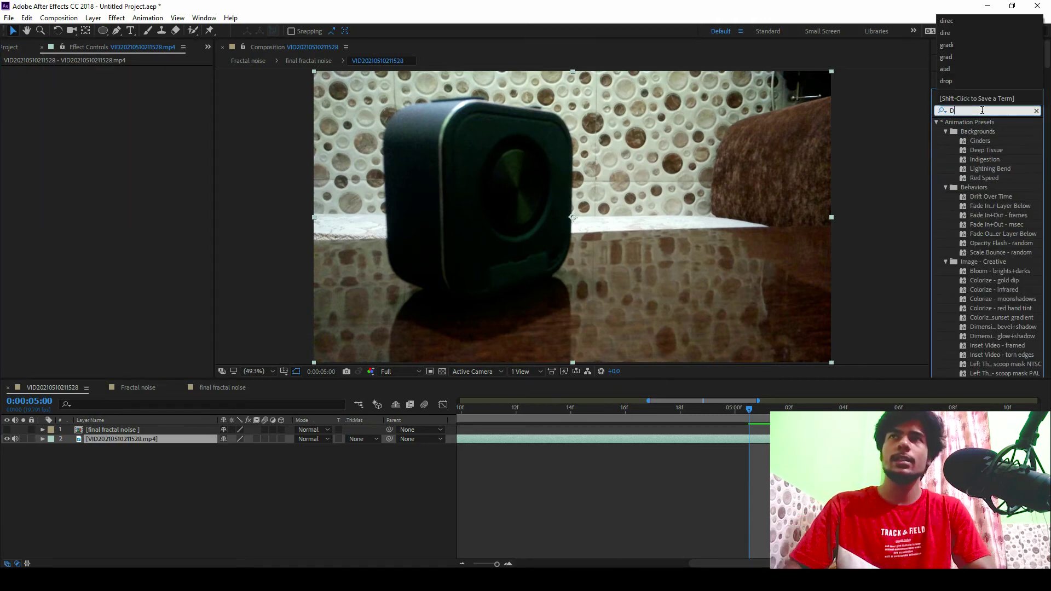
{"action": "type", "text": "ispl"}
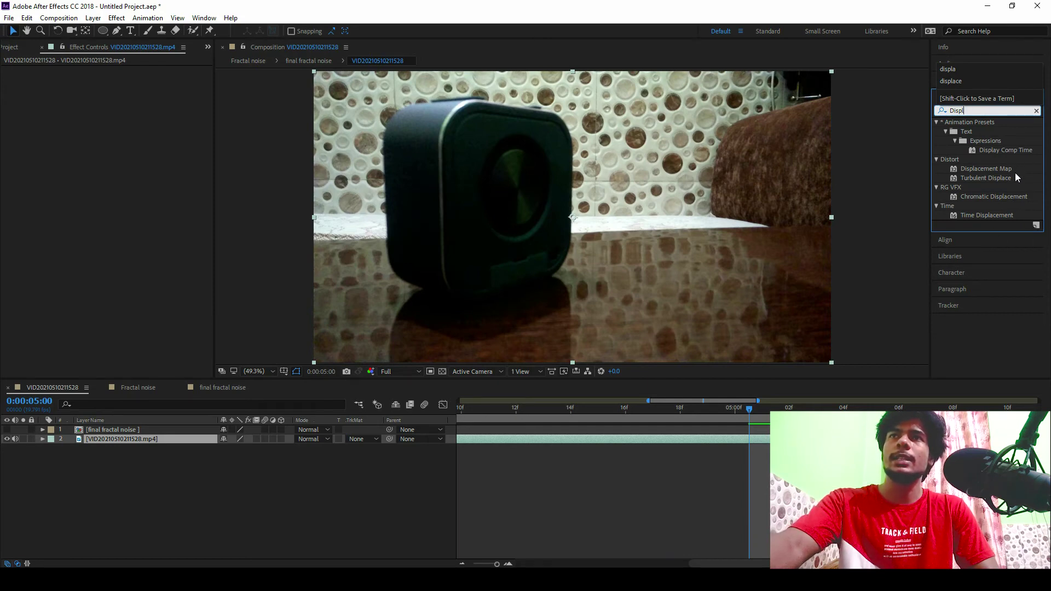
{"action": "left_click_drag", "start_coordinate": [986, 169], "coordinate": [129, 442]}
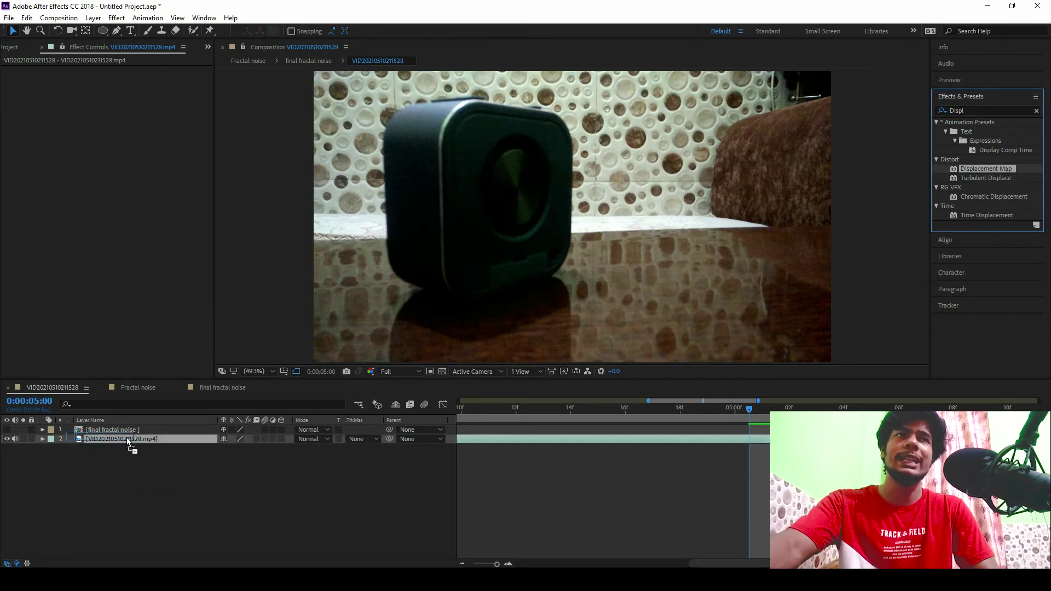
{"action": "key", "text": "space"}
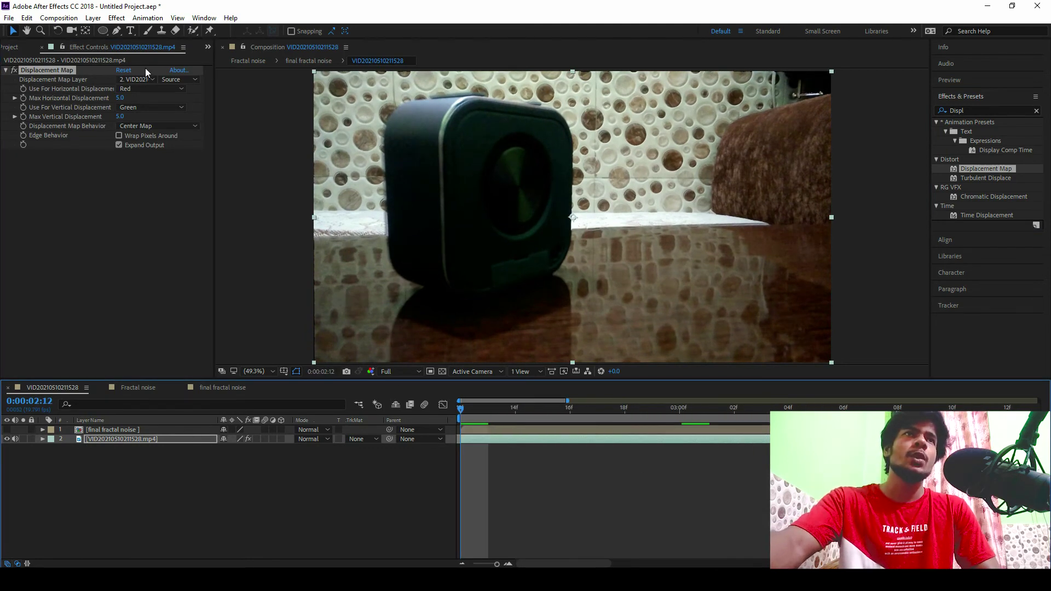
{"action": "left_click", "coordinate": [136, 81]}
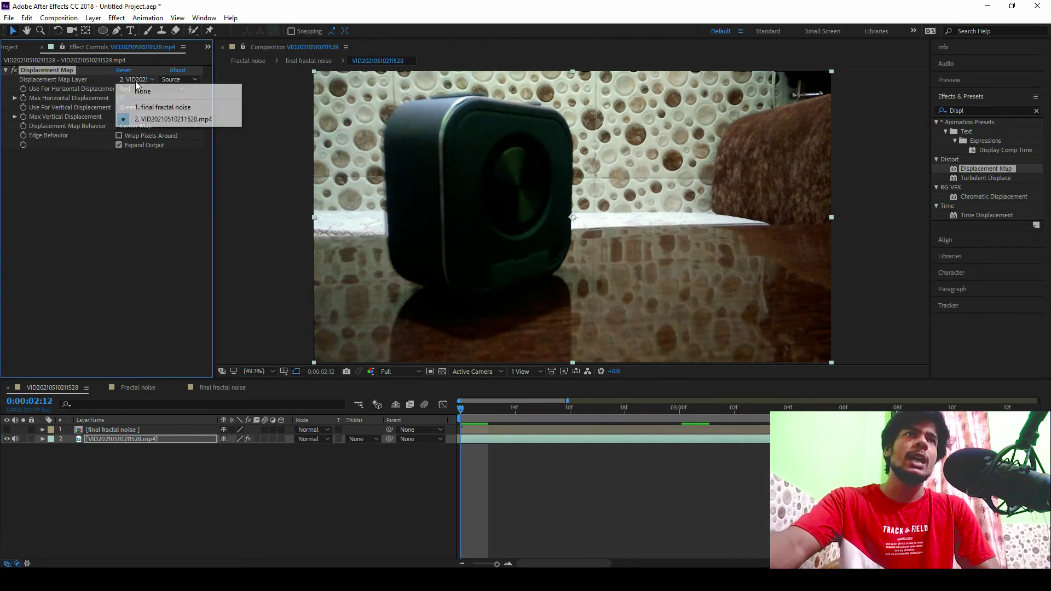
{"action": "left_click", "coordinate": [165, 108]}
{"action": "left_click", "coordinate": [495, 418]}
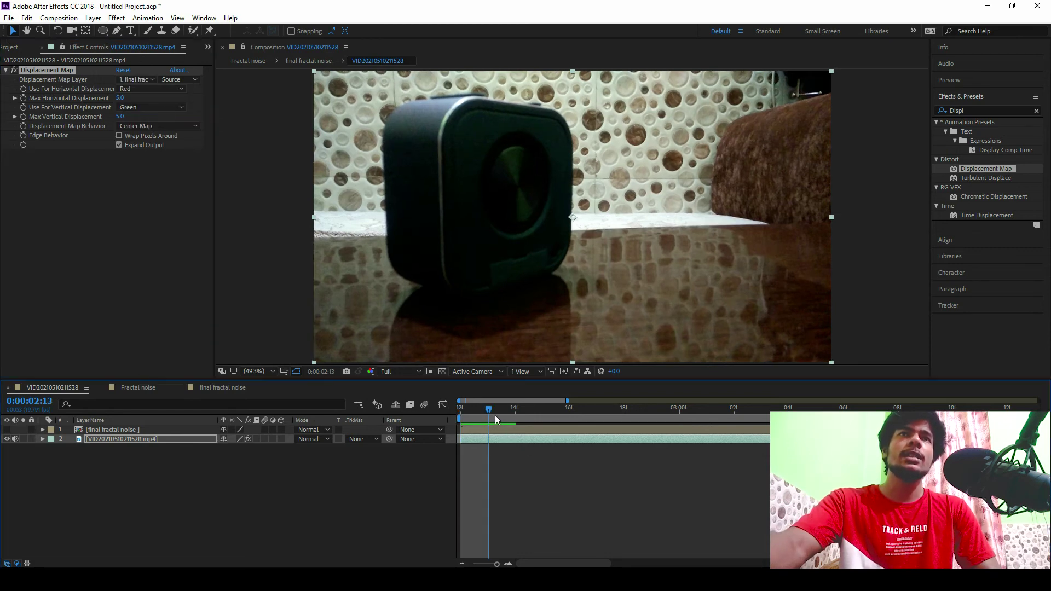
{"action": "left_click_drag", "start_coordinate": [496, 420], "coordinate": [460, 419]}
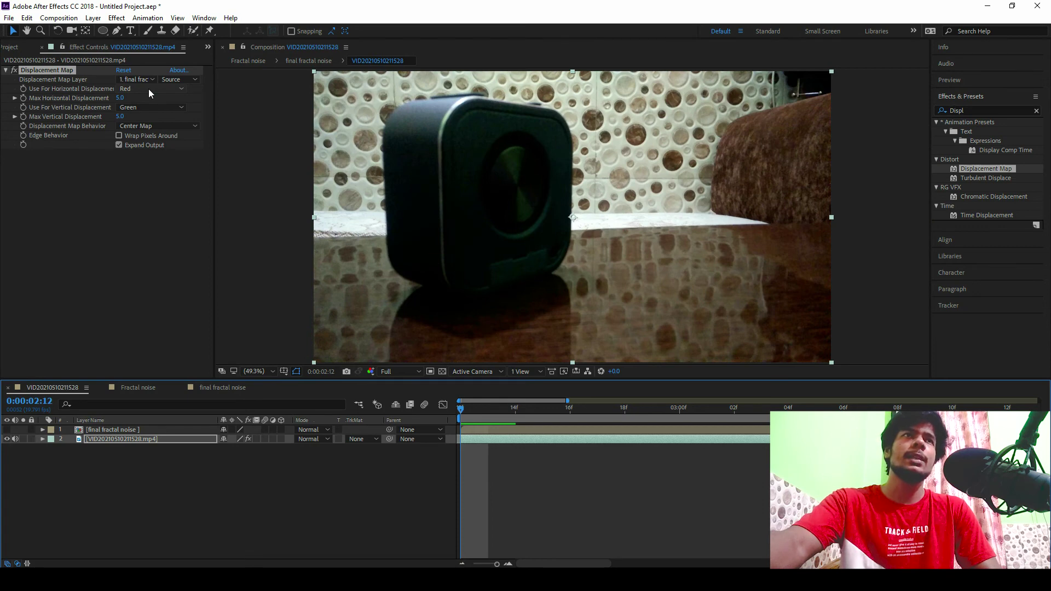
Set horizontal displacement to use Alpha and vertical displacement to use Luminance.
{"action": "left_click", "coordinate": [150, 89]}
{"action": "left_click", "coordinate": [155, 137]}
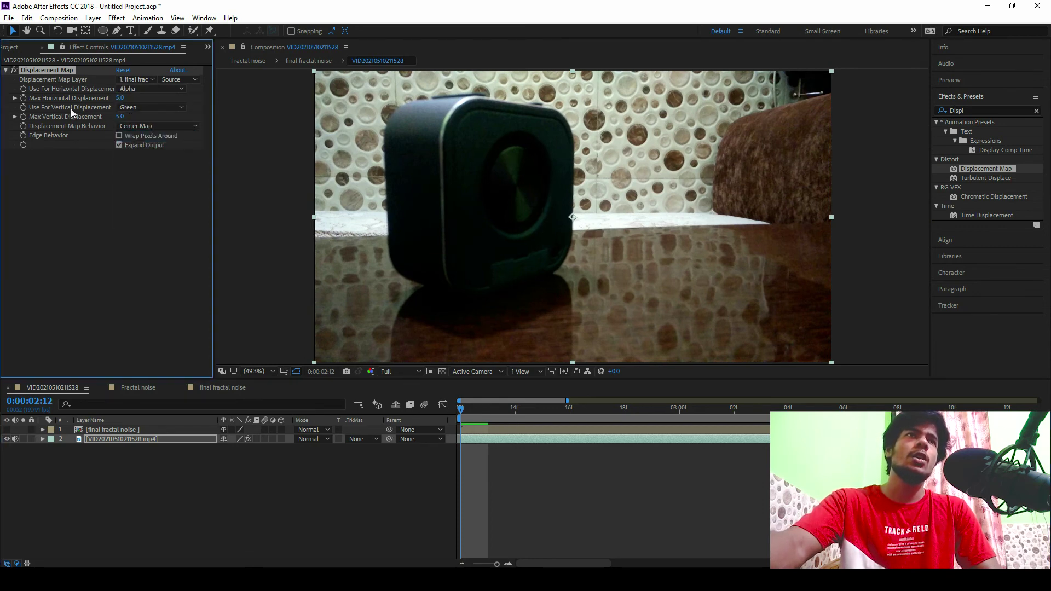
{"action": "left_click", "coordinate": [142, 107]}
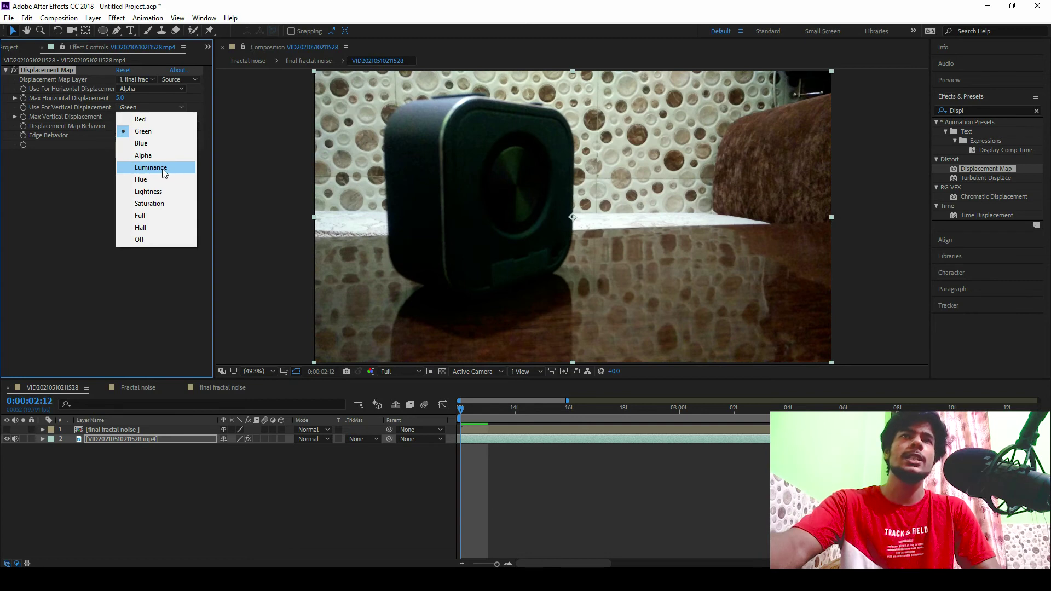
{"action": "left_click", "coordinate": [163, 173]}
{"action": "left_click", "coordinate": [181, 108]}
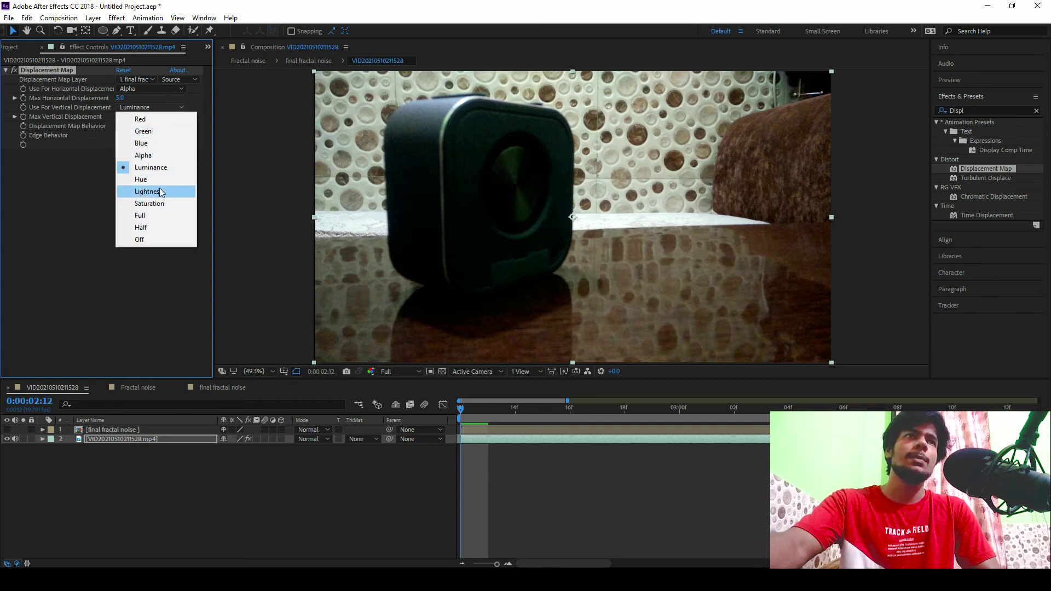
{"action": "left_click", "coordinate": [74, 113]}
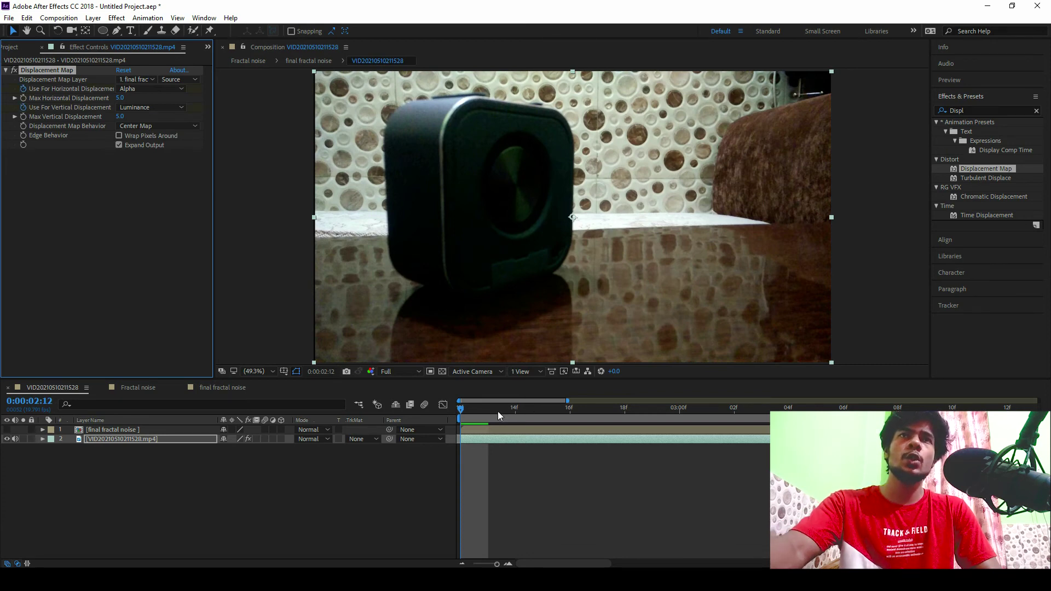
Set Max Horizontal and Max Vertical Displacement both to -50 on the speaker video.
{"action": "left_click_drag", "start_coordinate": [501, 417], "coordinate": [576, 416]}
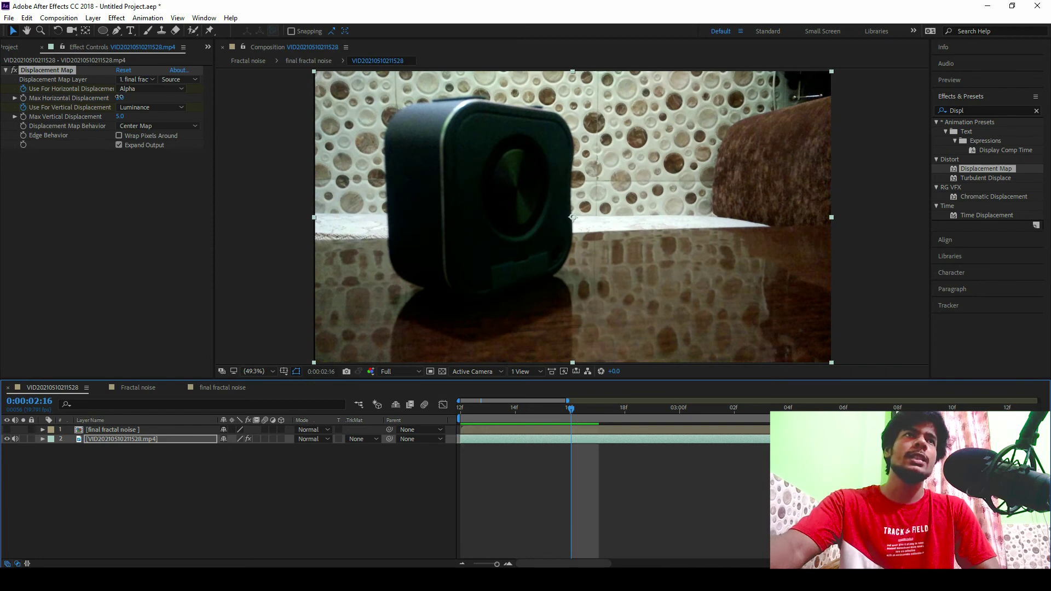
{"action": "left_click", "coordinate": [119, 98]}
{"action": "type", "text": "-50"}
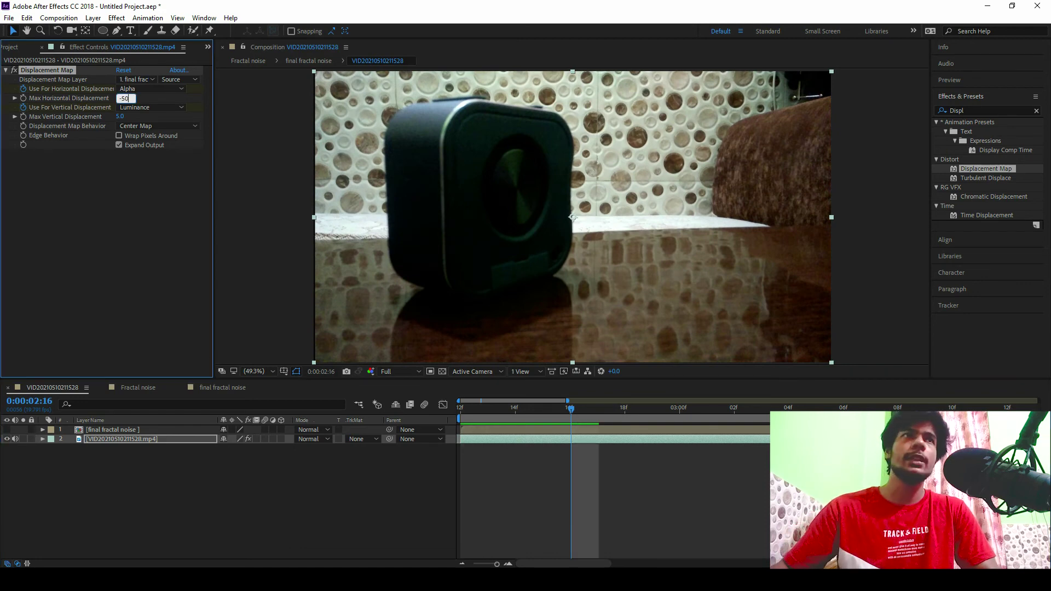
{"action": "left_click", "coordinate": [120, 117]}
{"action": "type", "text": "50"}
{"action": "key", "text": "Return"}
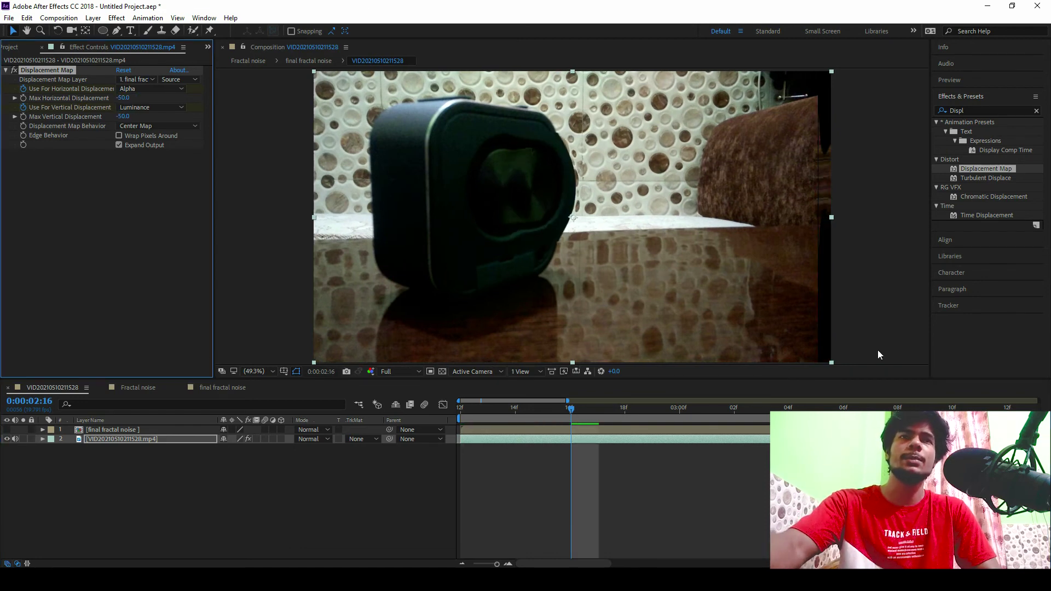
Check the ripples around 0:00:02:15, then duplicate the speaker video layer.
{"action": "mouse_move", "coordinate": [569, 409]}
{"action": "left_mouse_down"}
{"action": "mouse_move", "coordinate": [544, 415]}
{"action": "mouse_move", "coordinate": [599, 418]}
{"action": "left_mouse_up"}
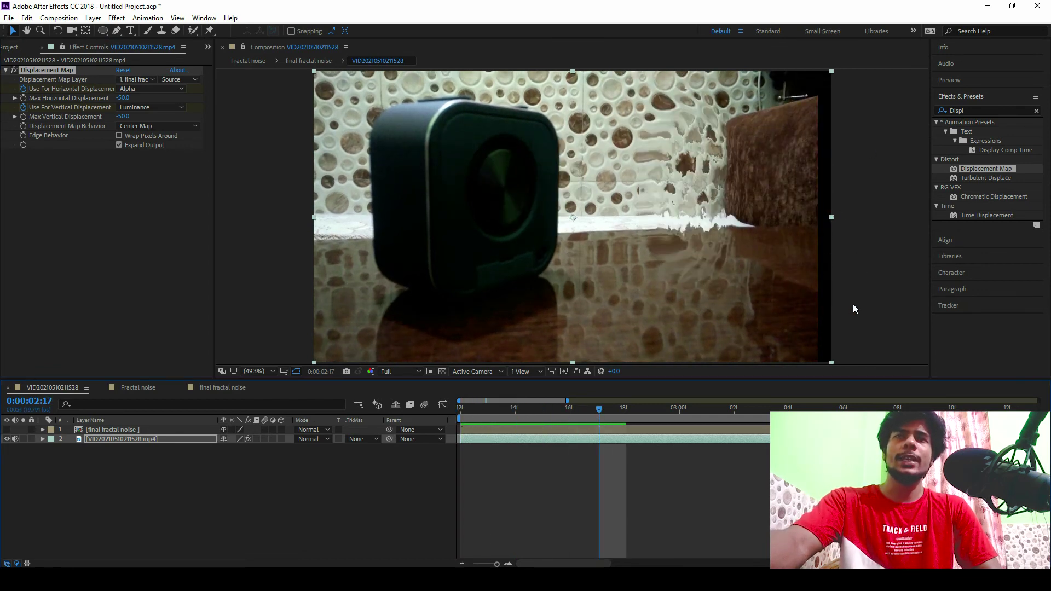
{"action": "left_click", "coordinate": [138, 438]}
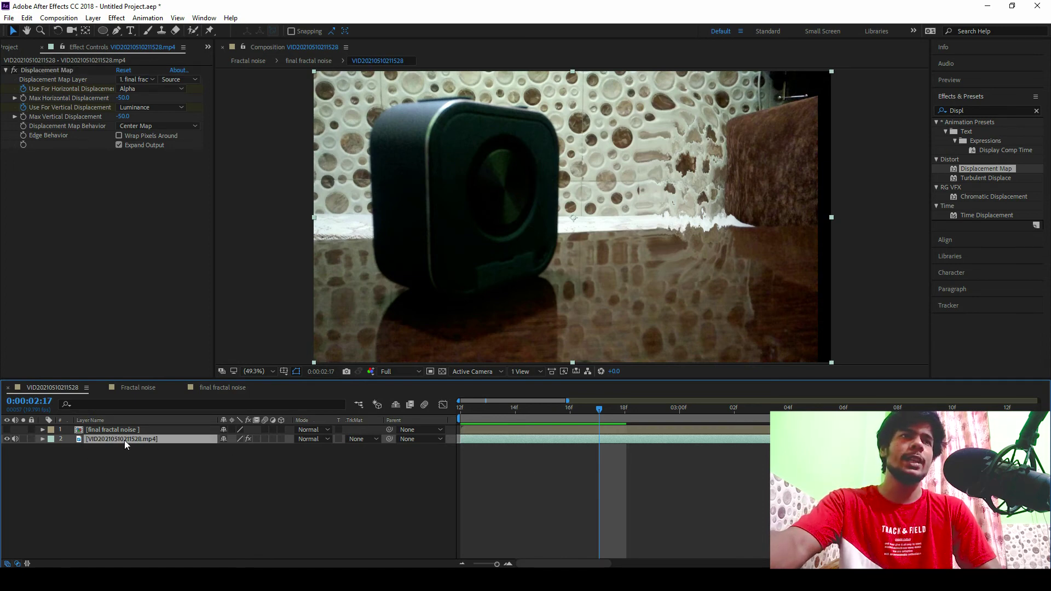
{"action": "key", "text": "ctrl+d"}
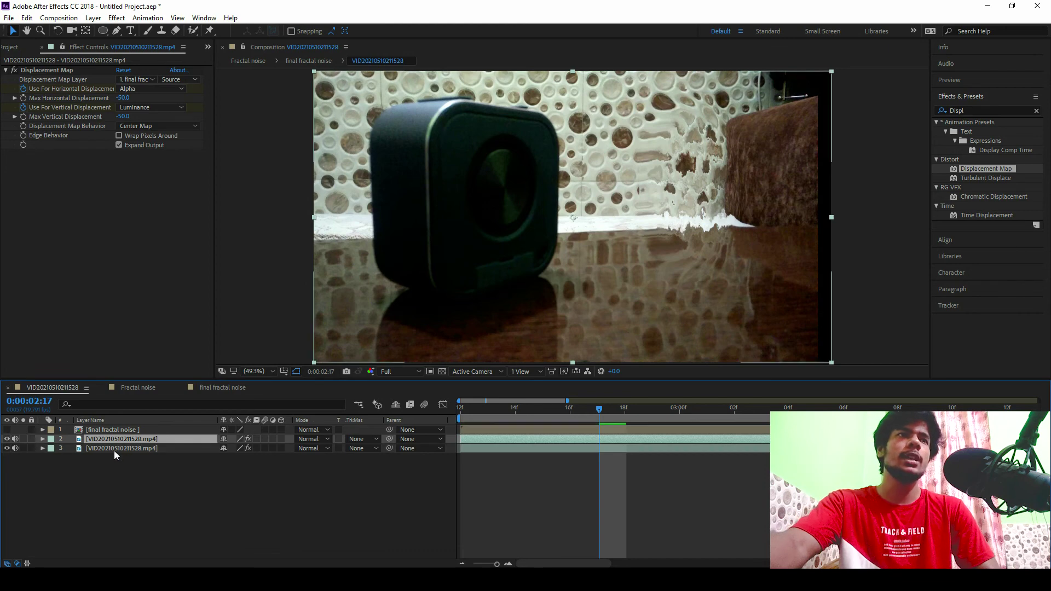
Delete the Displacement Map from the duplicated video layer, reselecting the original layer.
{"action": "left_click", "coordinate": [113, 449]}
{"action": "left_click", "coordinate": [59, 70]}
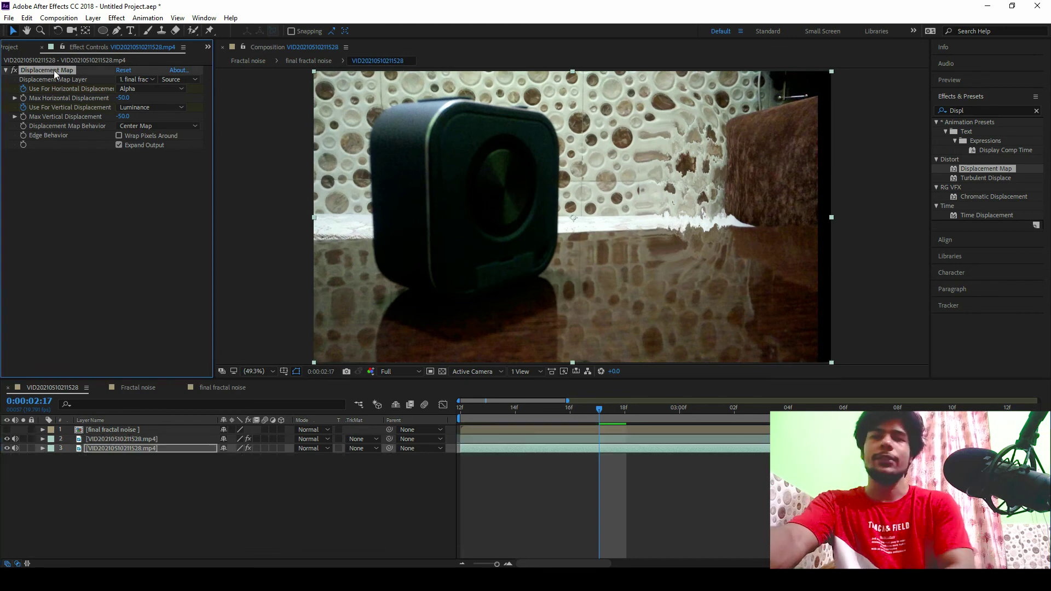
{"action": "key", "text": "Delete"}
{"action": "key", "text": "ctrl+Up"}
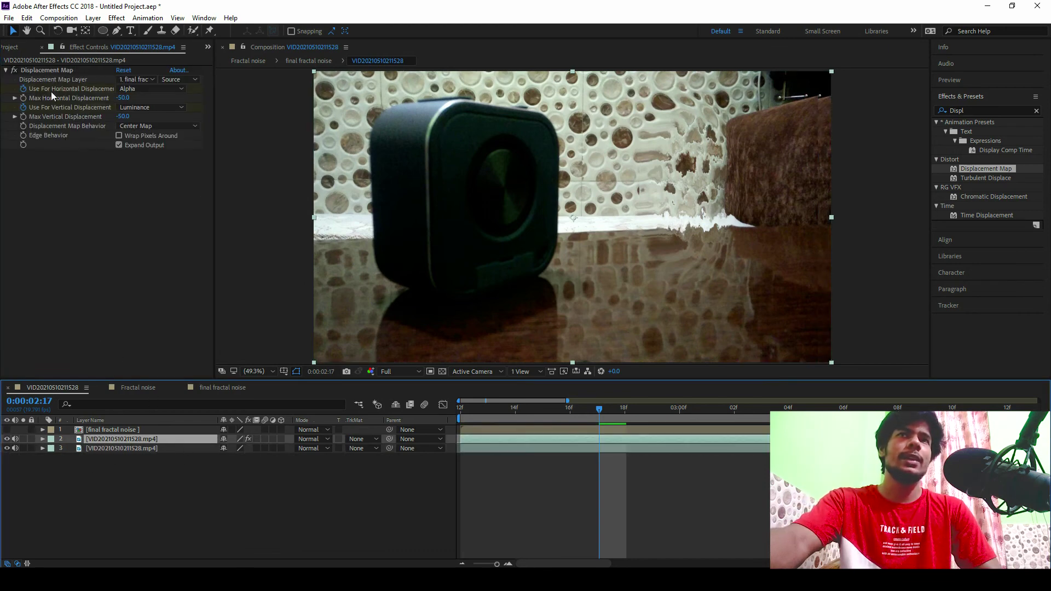
Preview the rippling waves around frames 0:00:02:14–0:00:02:16 with playback.
{"action": "left_click_drag", "start_coordinate": [492, 409], "coordinate": [544, 413]}
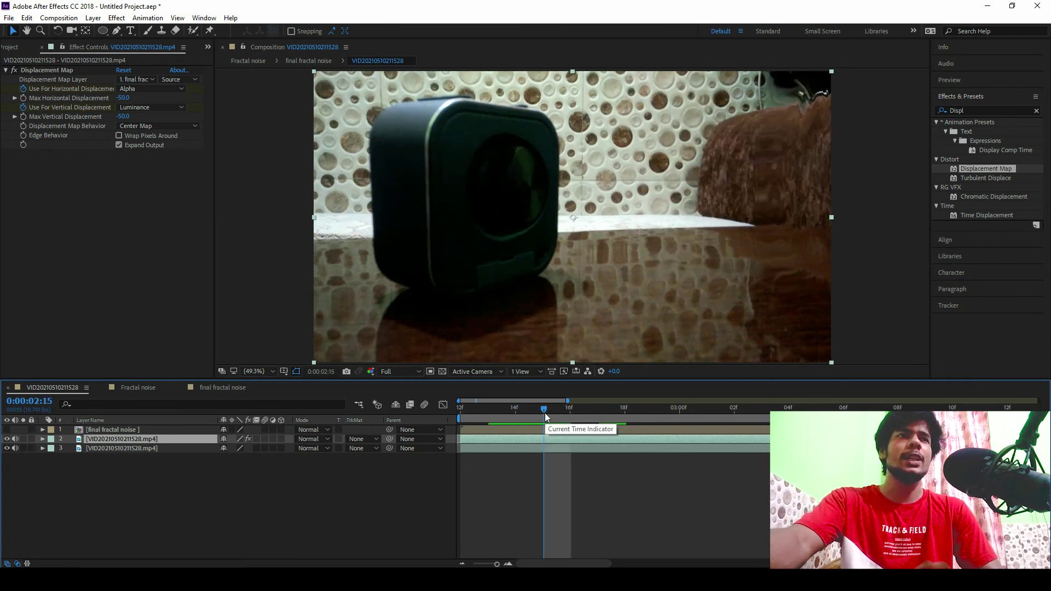
{"action": "mouse_move", "coordinate": [553, 419]}
{"action": "left_mouse_down"}
{"action": "mouse_move", "coordinate": [473, 412]}
{"action": "mouse_move", "coordinate": [547, 410]}
{"action": "mouse_move", "coordinate": [525, 412]}
{"action": "left_mouse_up"}
{"action": "key", "text": "space"}
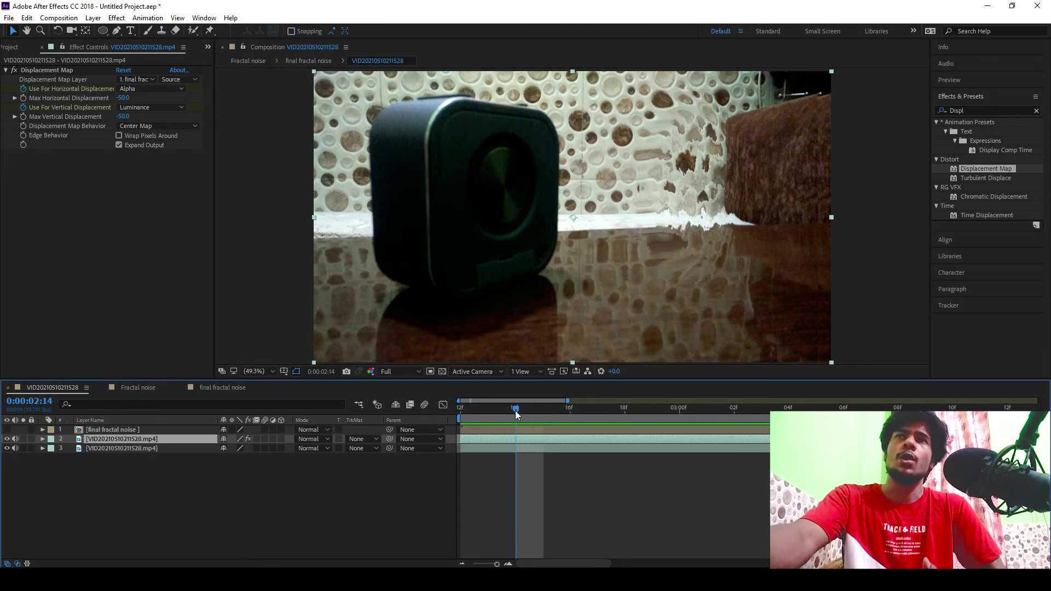
{"action": "left_click", "coordinate": [544, 409]}
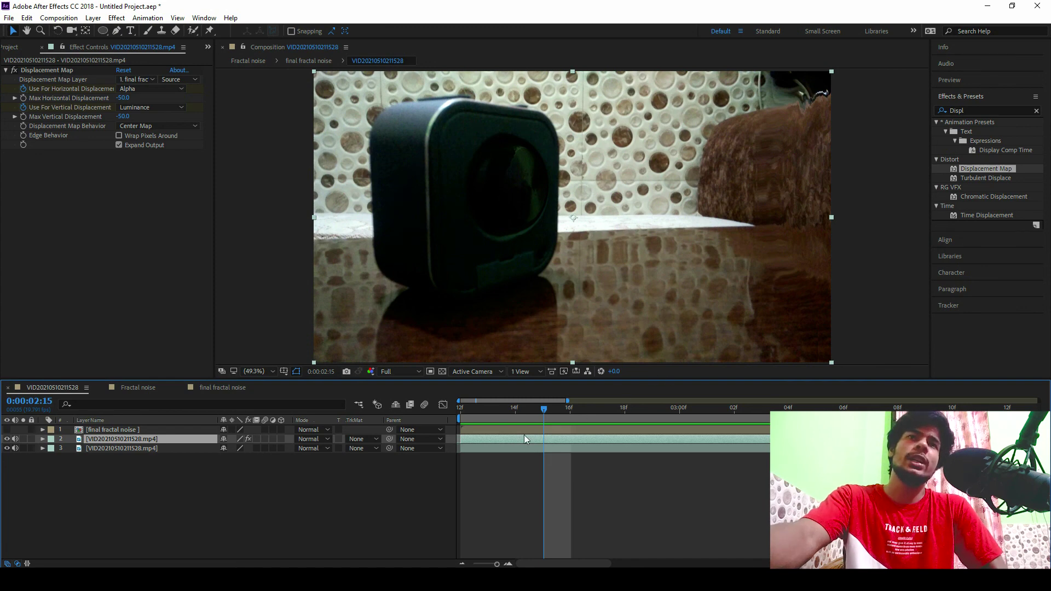
{"action": "left_click_drag", "start_coordinate": [544, 410], "coordinate": [599, 412]}
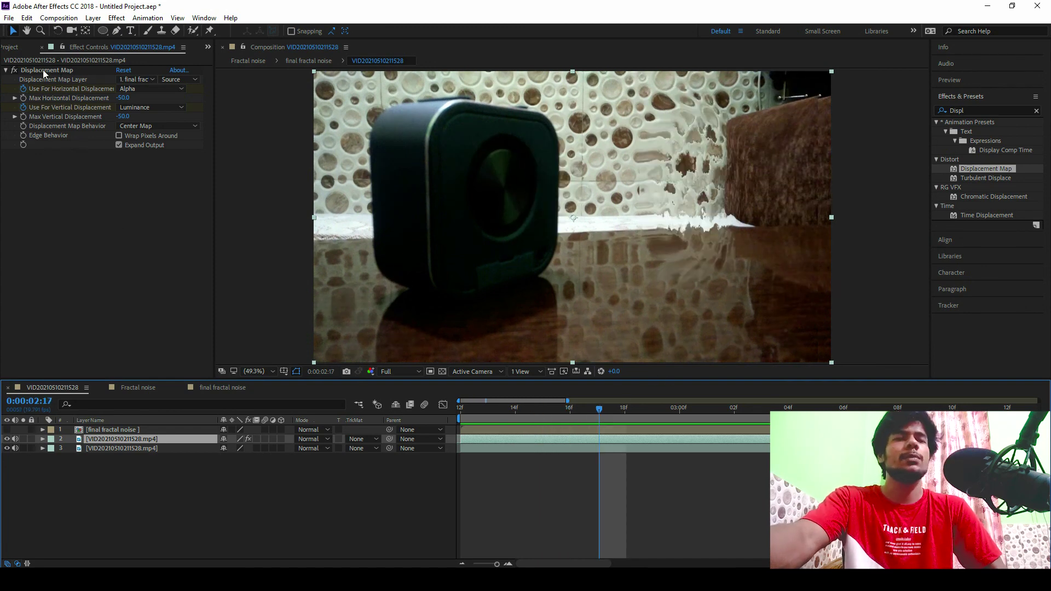
{"action": "key", "text": "space"}
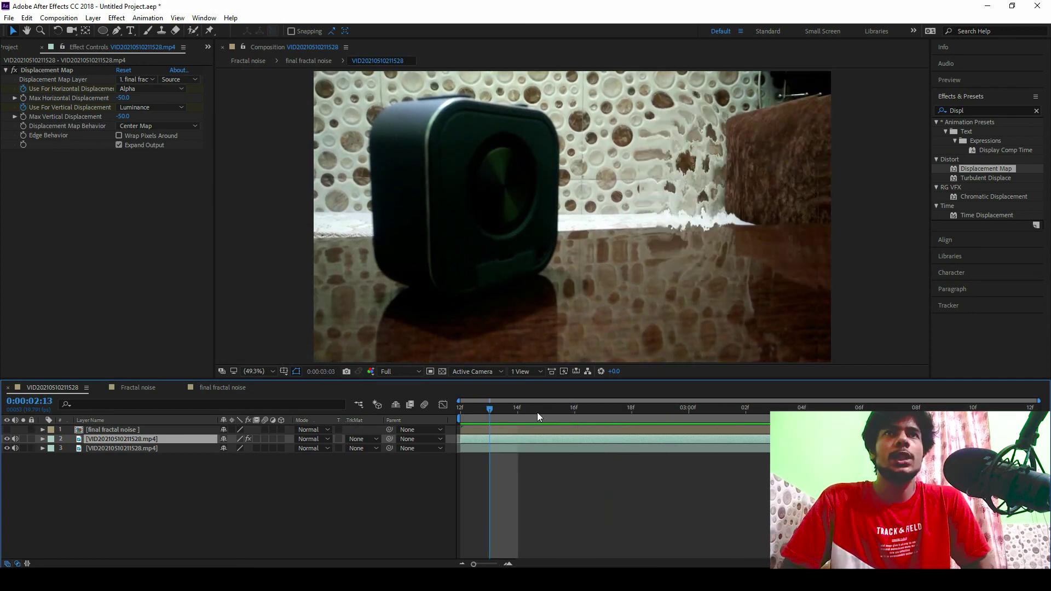
{"action": "key", "text": "space"}
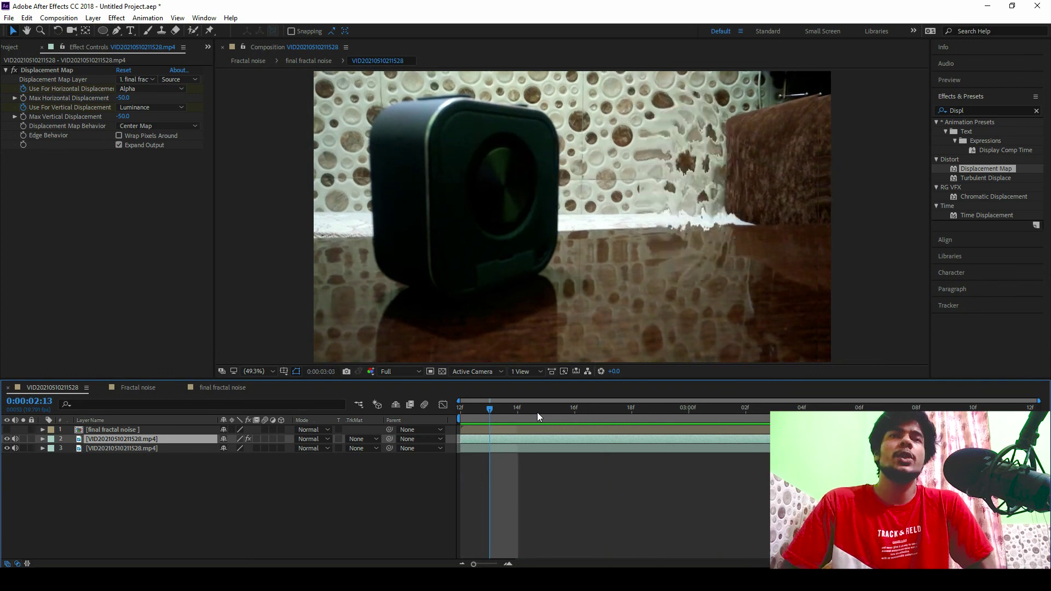